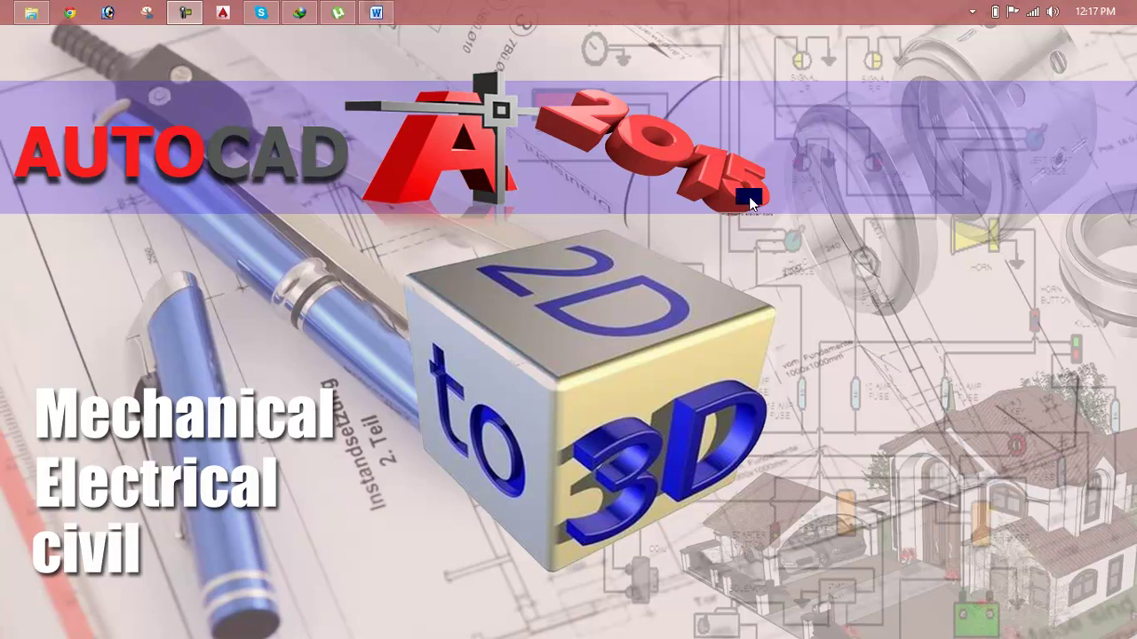
Bring the Lesson 46 Word document to the front while AutoCAD 2015 loads.
left_click(376, 12)
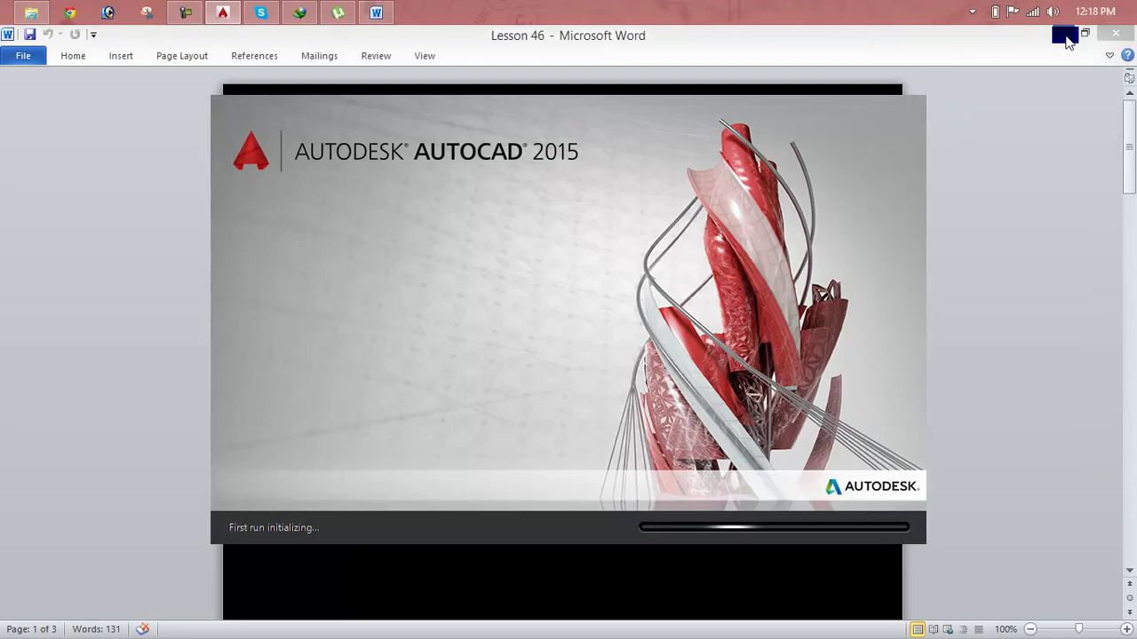
Minimize the Lesson 46 document and start a new blank Drawing1.dwg from the AutoCAD start page.
left_click(1067, 40)
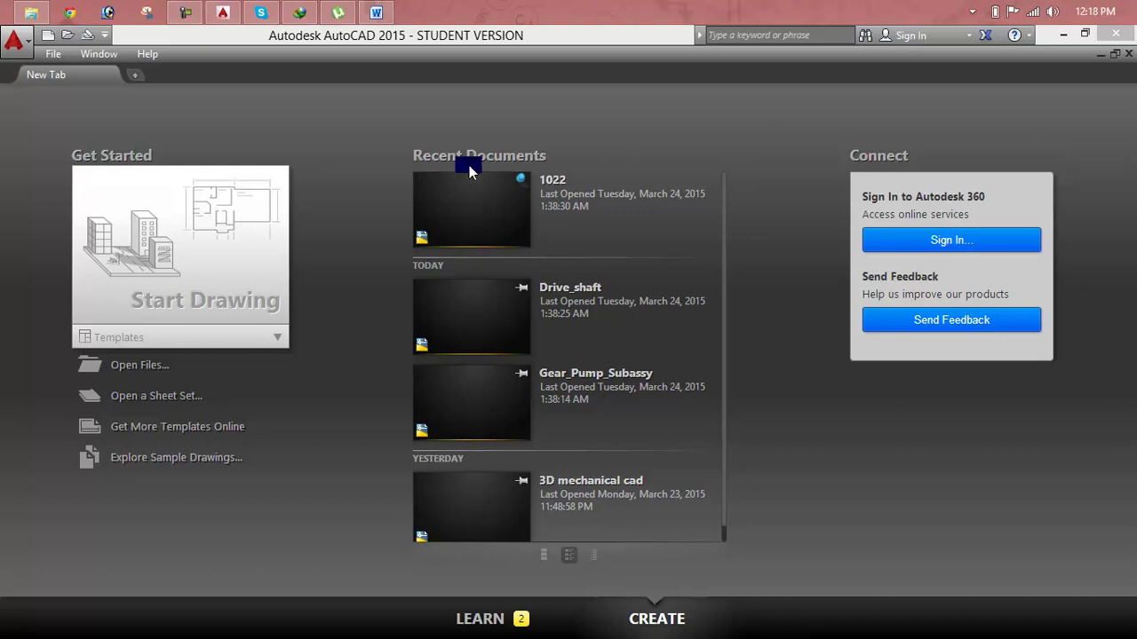
left_click(197, 278)
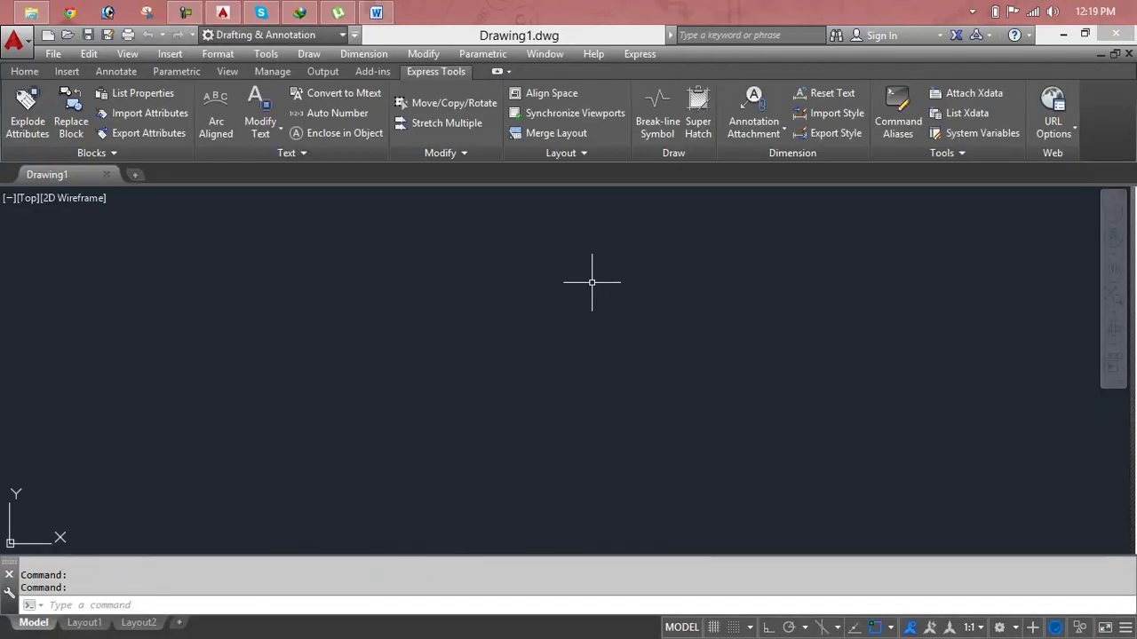
Using UN, set Drawing Units length type to Engineering with 0'-0" precision.
key("Escape")
left_click(564, 279)
key("Escape")
key("Escape")
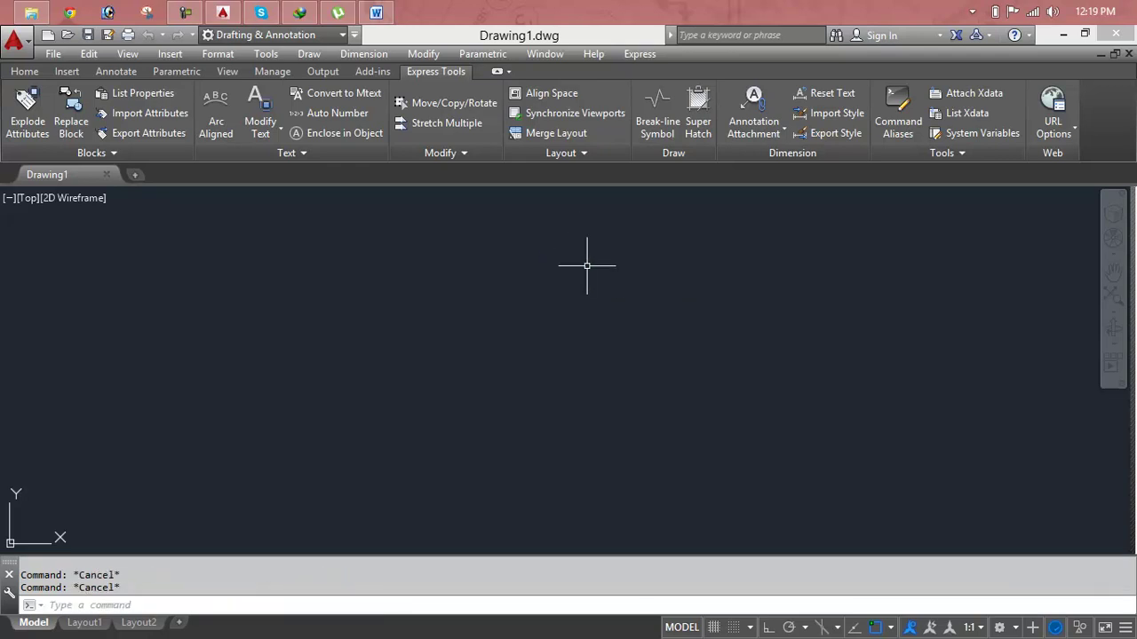
type("un")
key("Return")
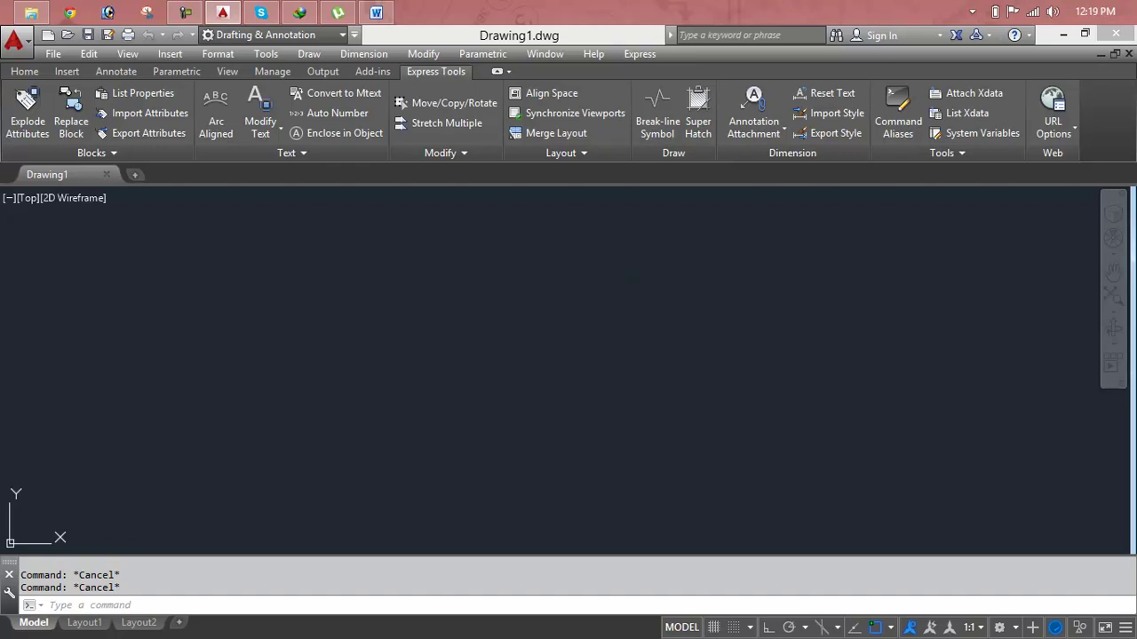
left_click(502, 233)
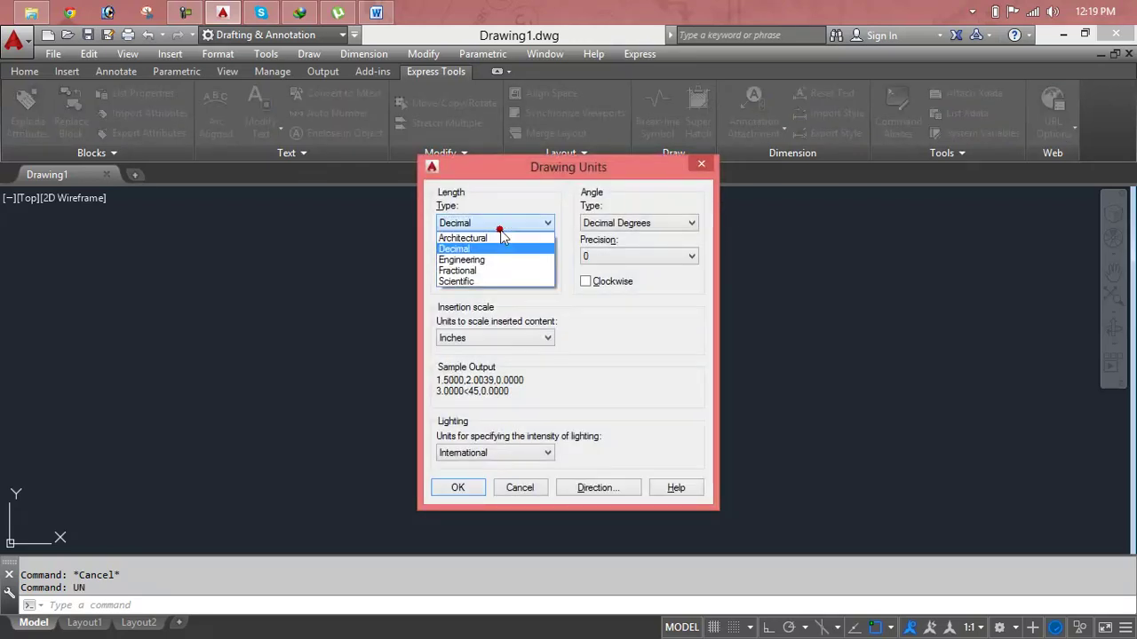
left_click(497, 256)
left_click(498, 256)
left_click(500, 271)
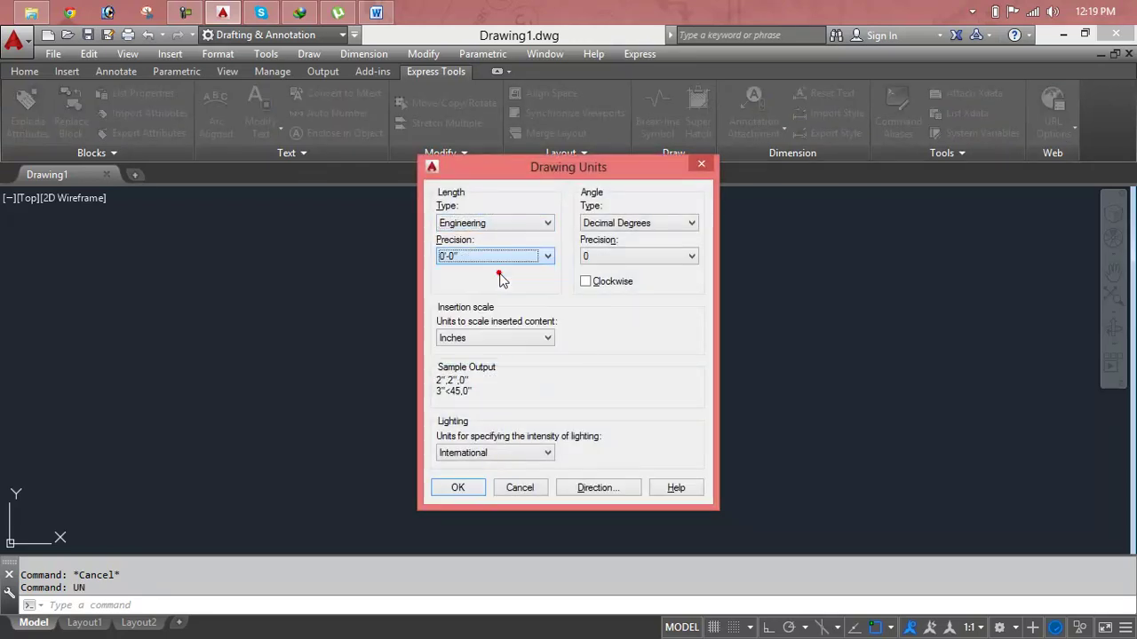
left_click(475, 489)
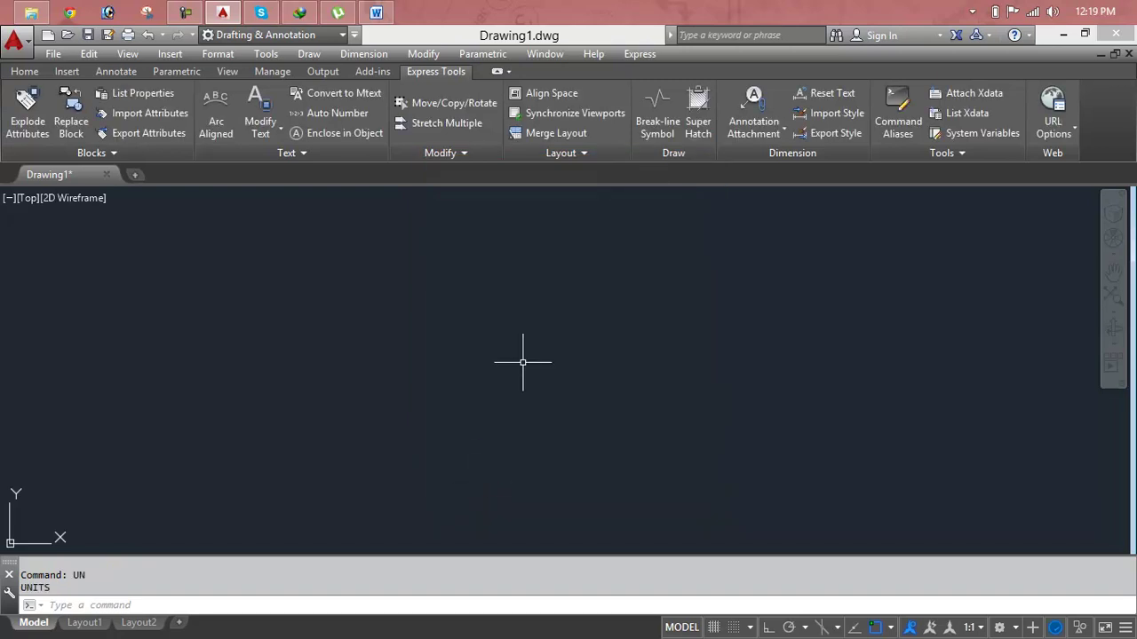
Give the Standard dimension style Engineering unit format with 0'-0" precision and make it current.
type("d")
key("Return")
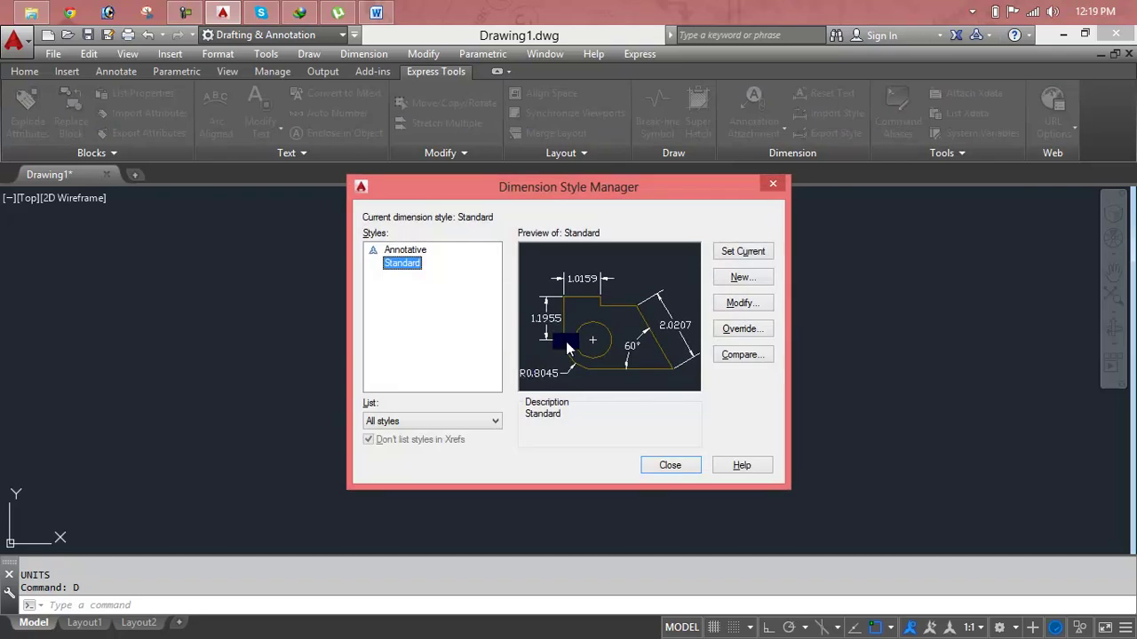
left_click(752, 302)
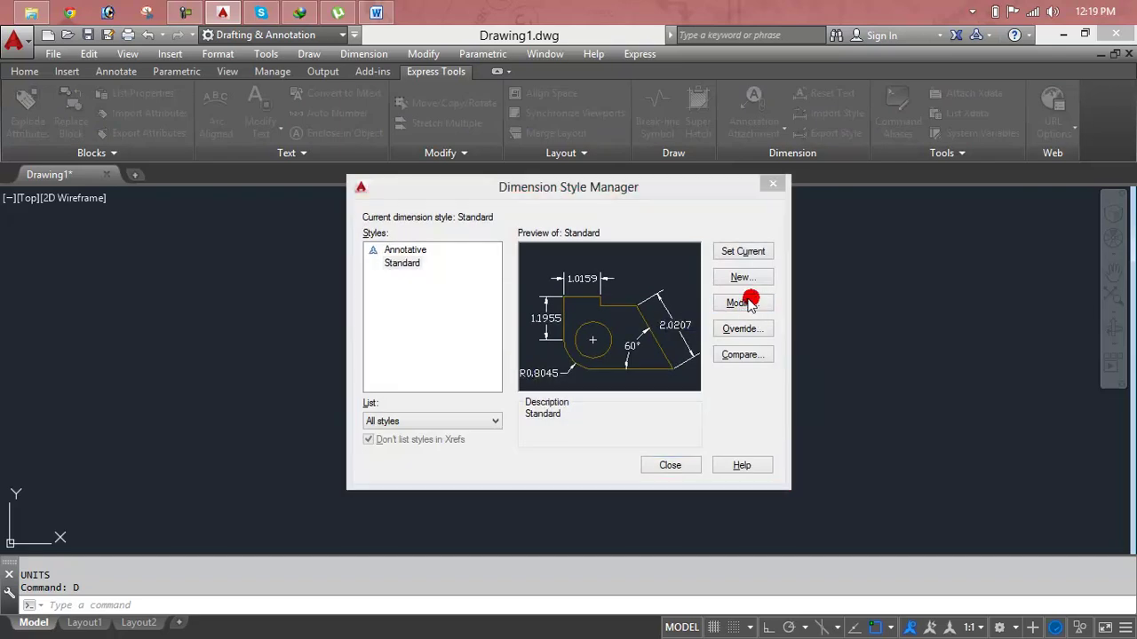
left_click(525, 191)
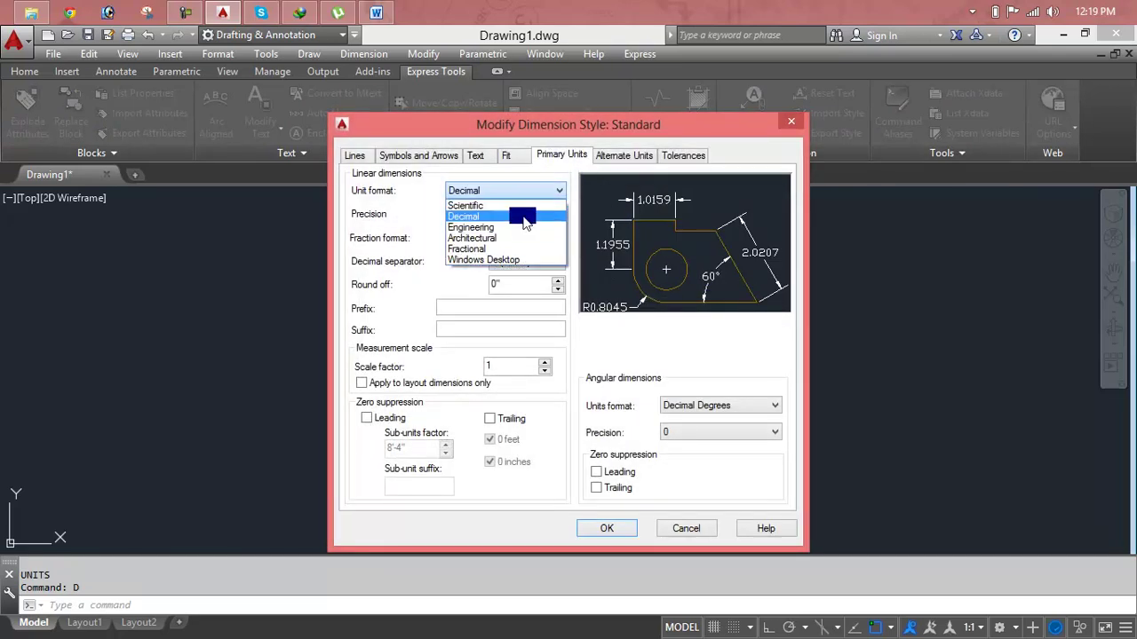
left_click(524, 229)
left_click(521, 214)
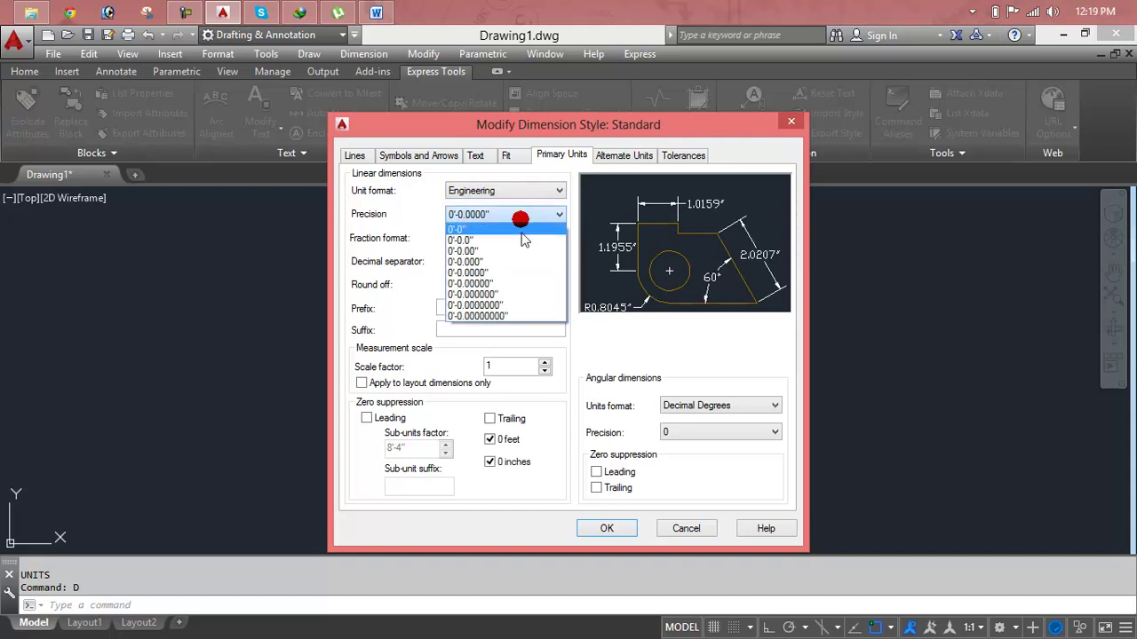
left_click(521, 230)
left_click(597, 528)
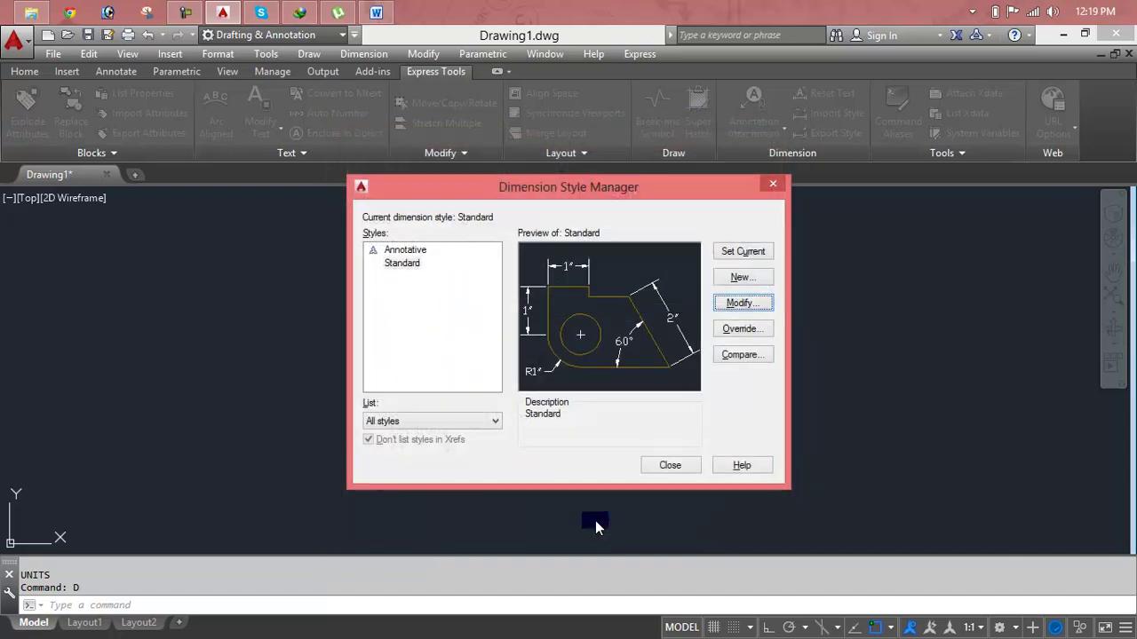
left_click(743, 252)
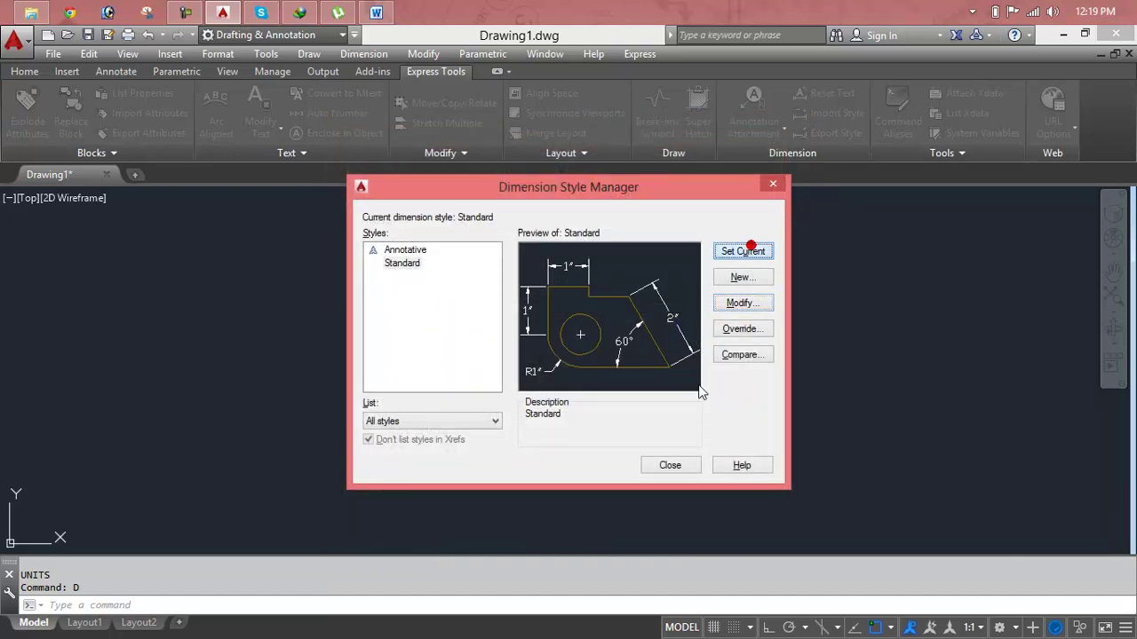
left_click(671, 465)
key("Escape")
key("Escape")
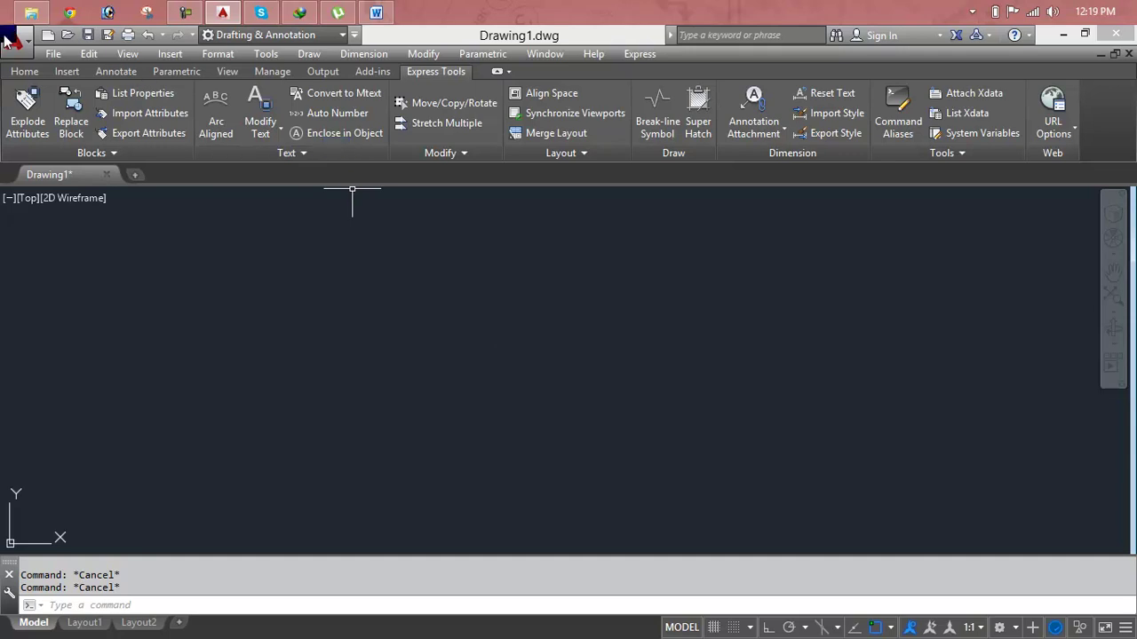
Locate Chamfer under the Fillet dropdown in the Home tab's Modify panel, then cancel it.
left_click(24, 71)
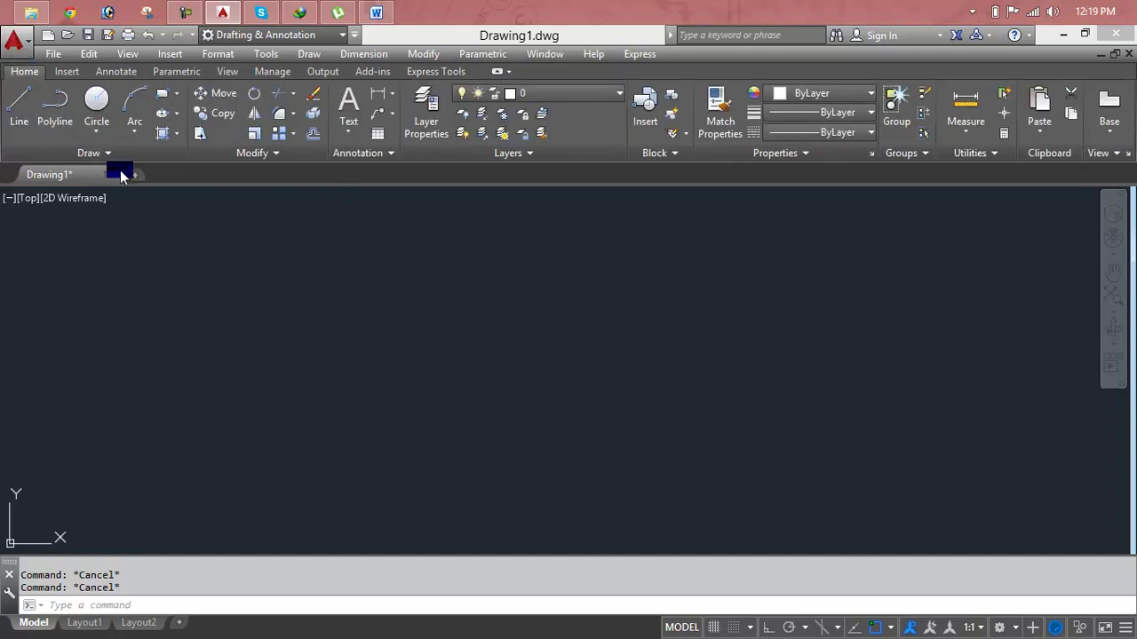
left_click(281, 154)
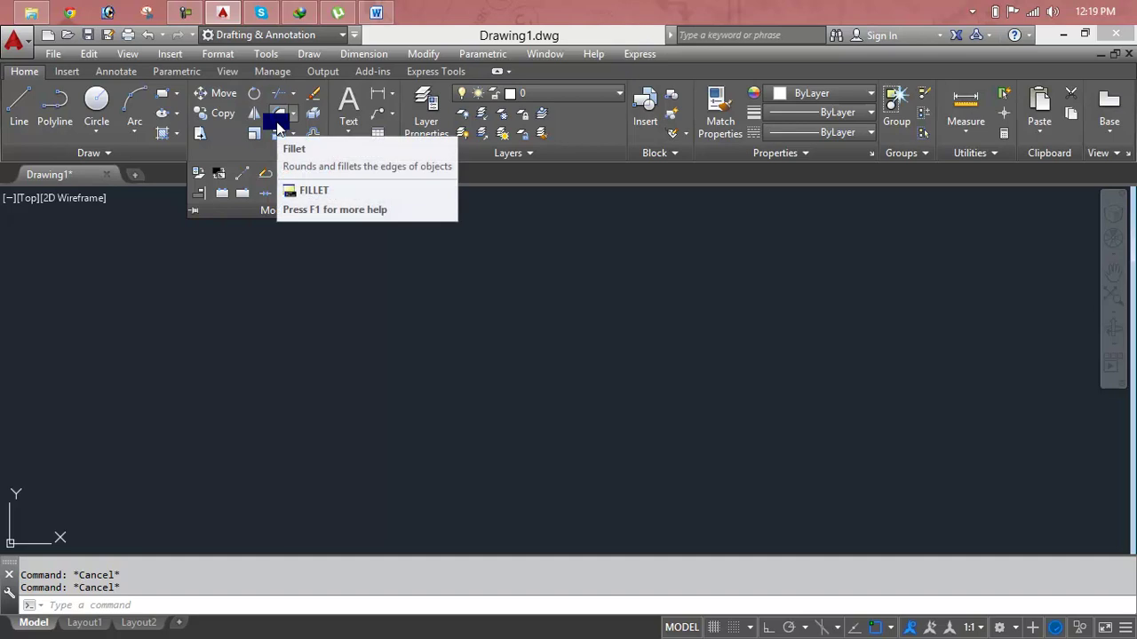
left_click(293, 114)
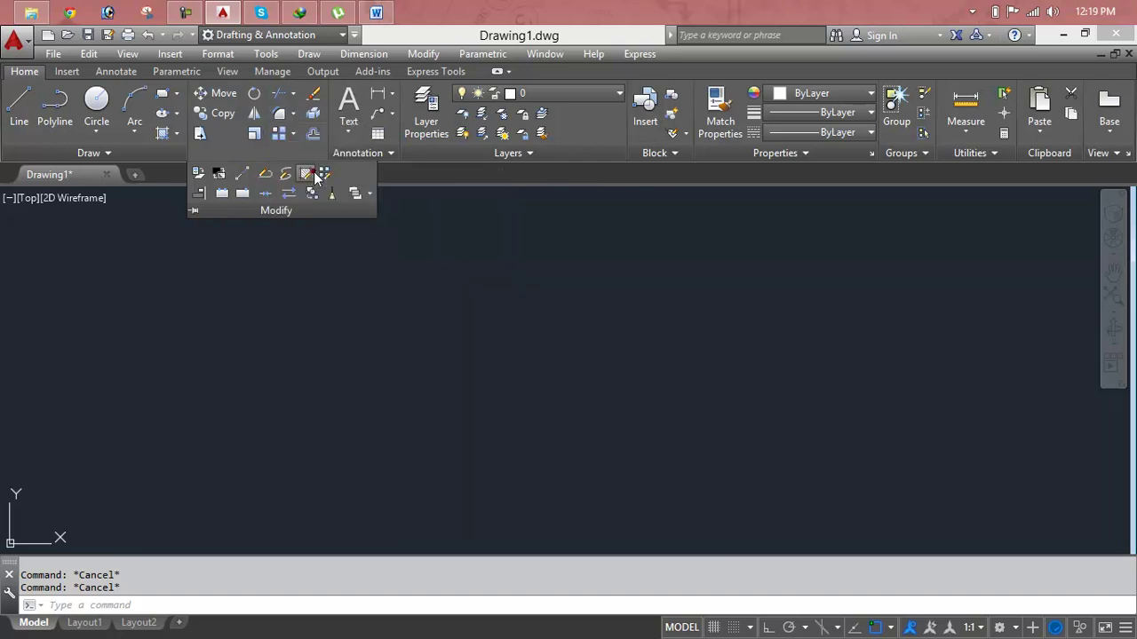
left_click(316, 176)
key("Escape")
key("Escape")
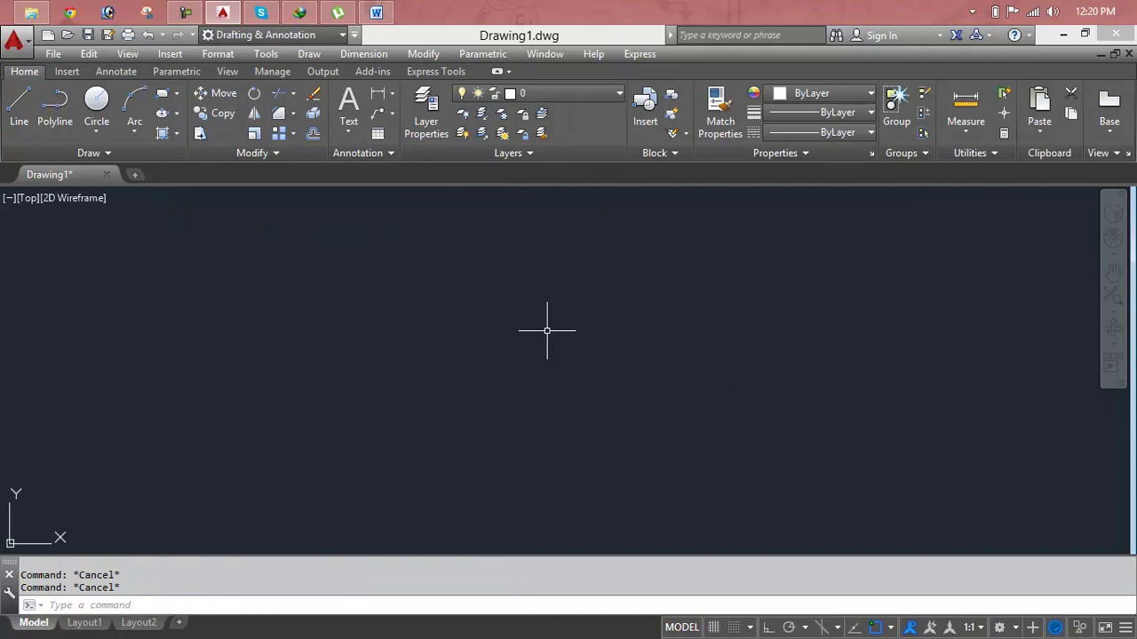
Draw a horizontal line with Ortho turned on.
type("l")
key("Return")
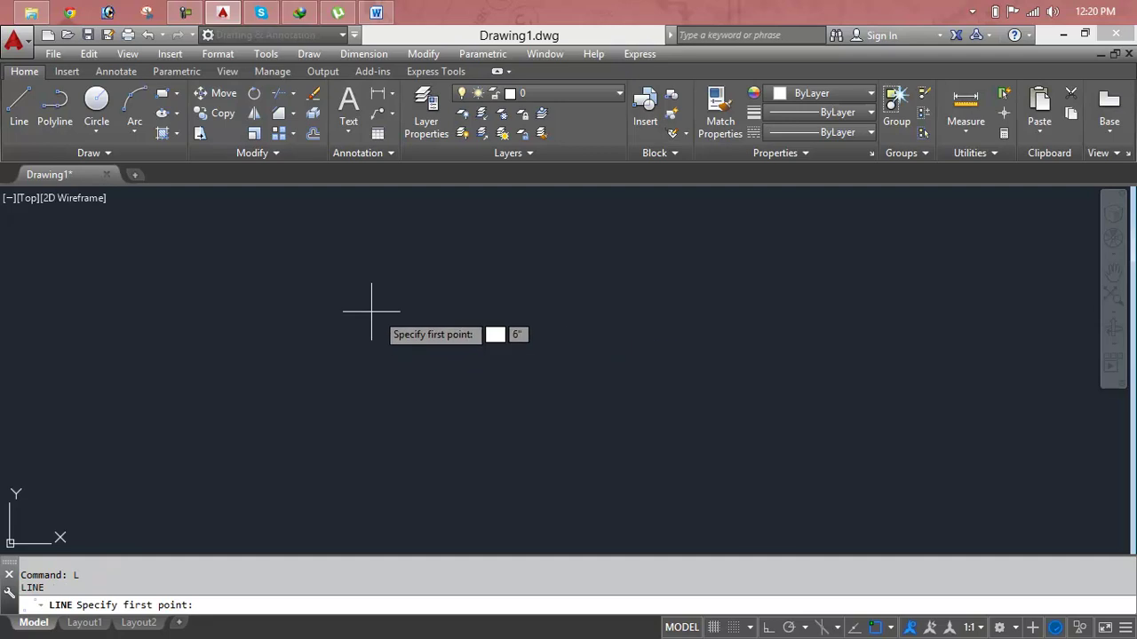
left_click(386, 295)
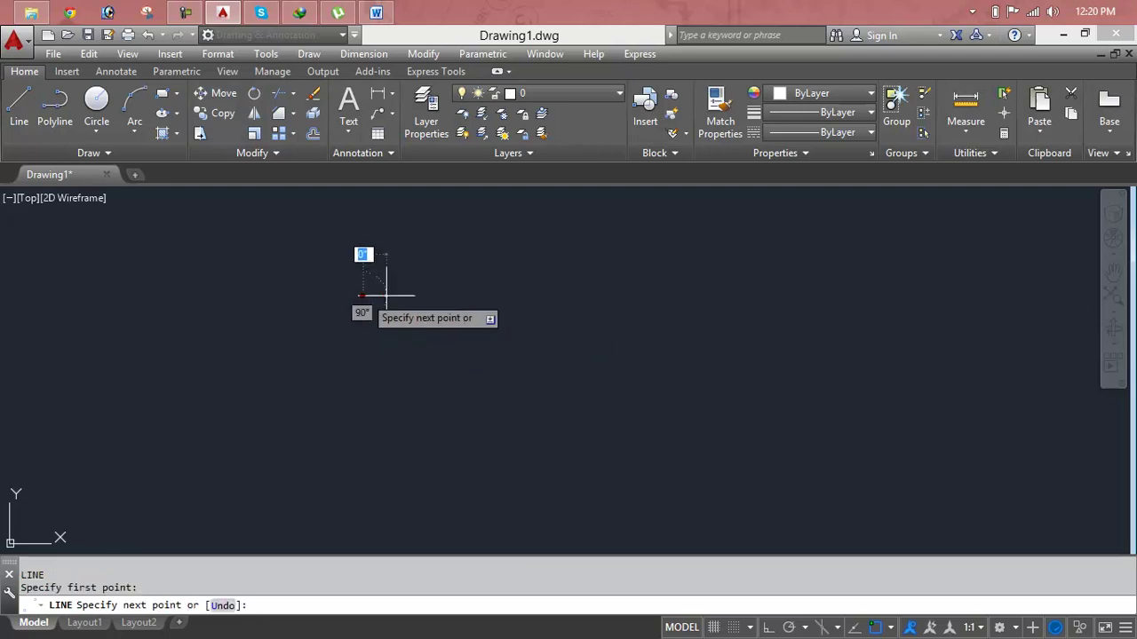
key("F8")
left_click(643, 296)
key("Return")
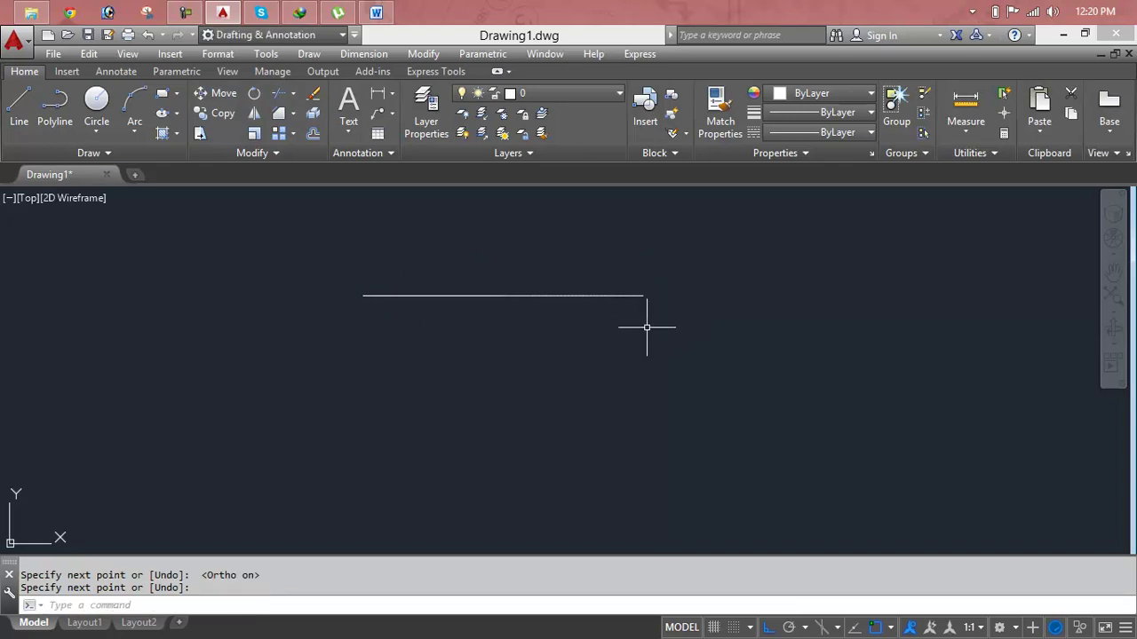
Draw a vertical line below the horizontal line's right end.
key("Return")
left_click(646, 327)
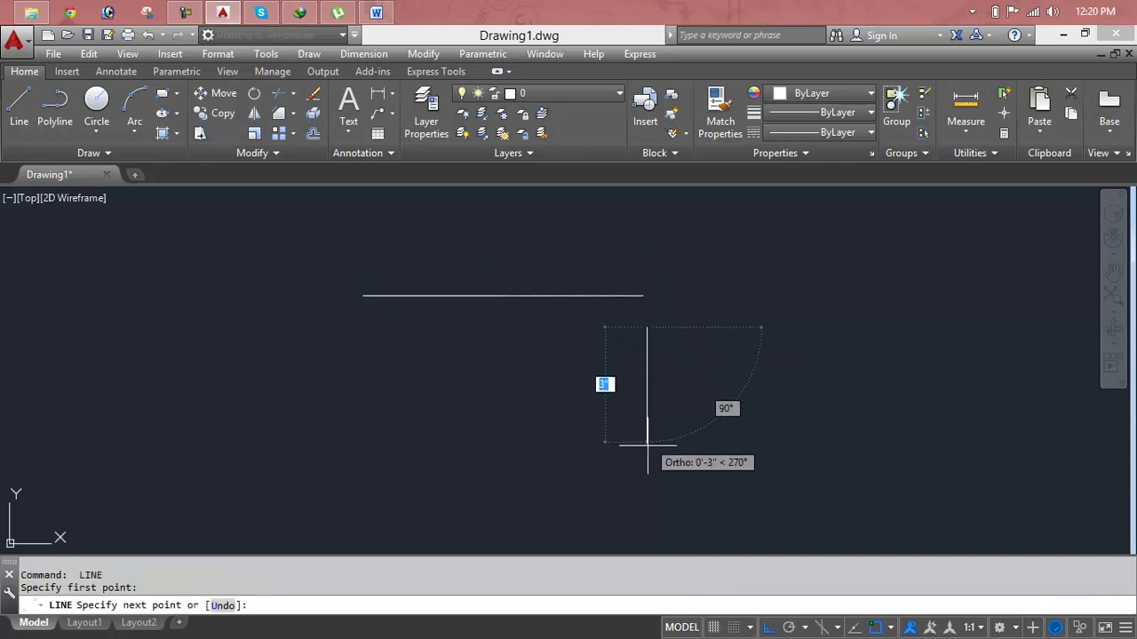
key("Escape")
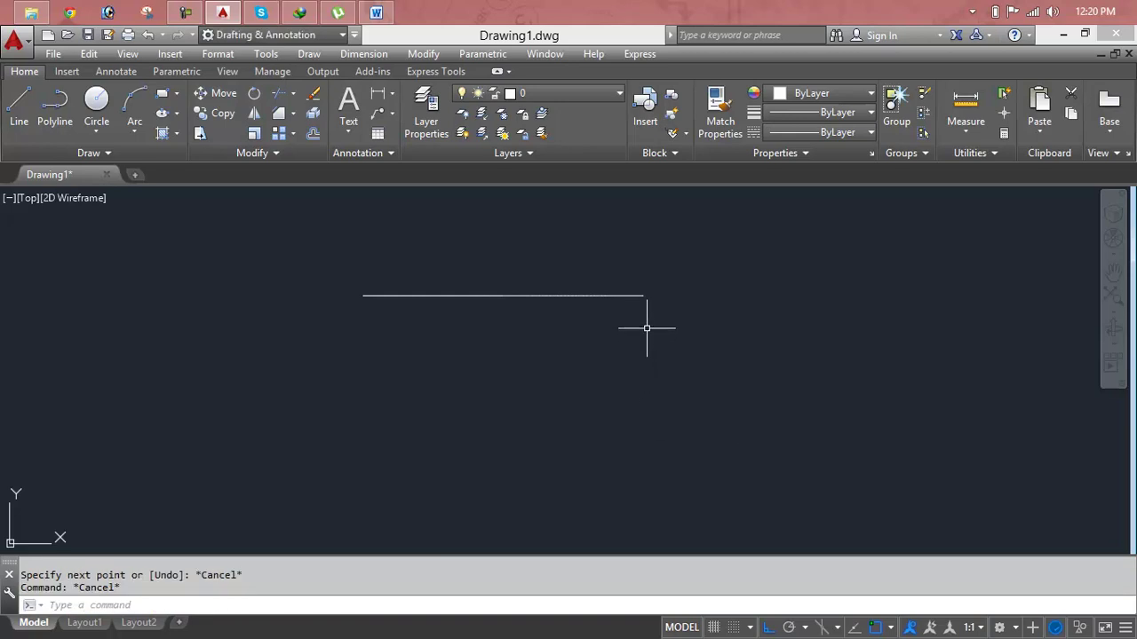
type("L")
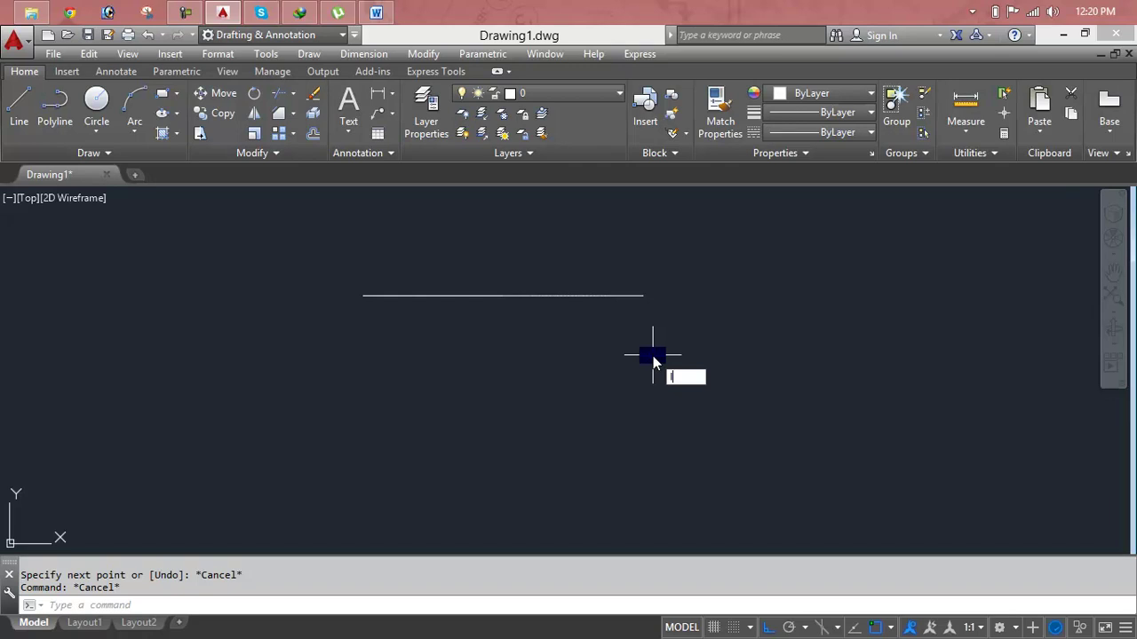
key("Return")
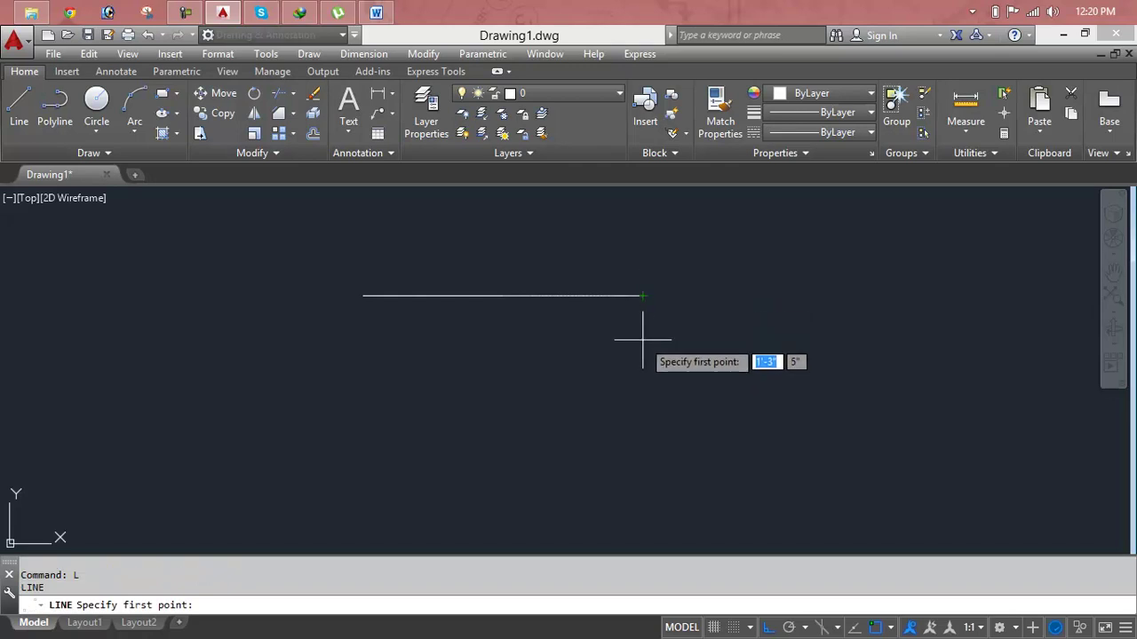
left_click(643, 342)
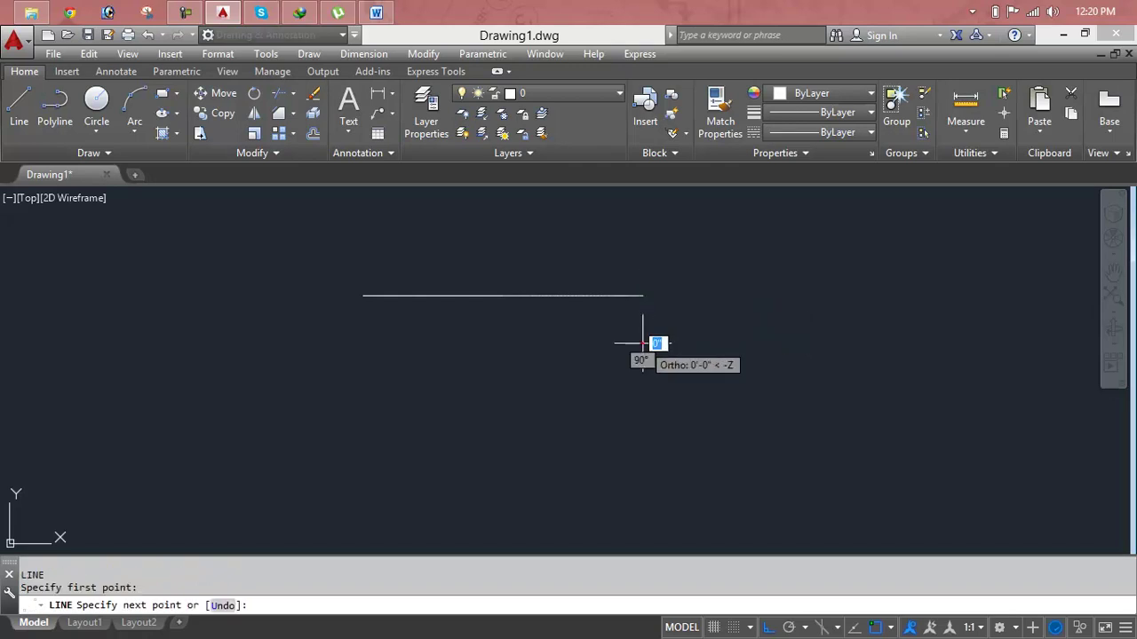
middle_click_drag(652, 480, 638, 376)
left_click(633, 479)
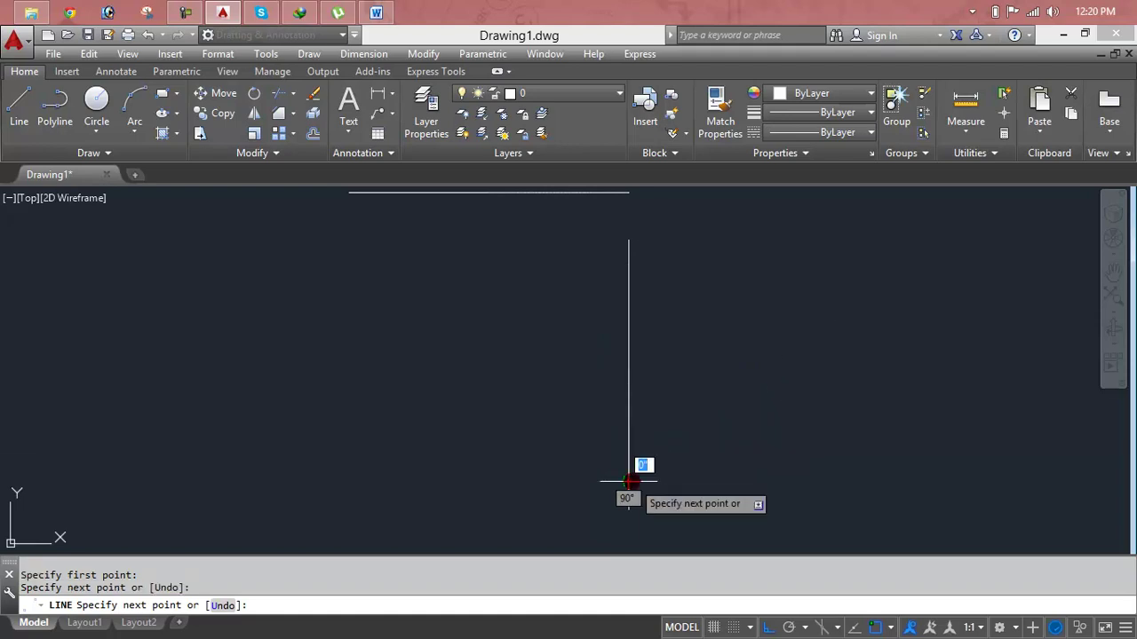
key("Escape")
key("Escape")
middle_click_drag(660, 329, 663, 426)
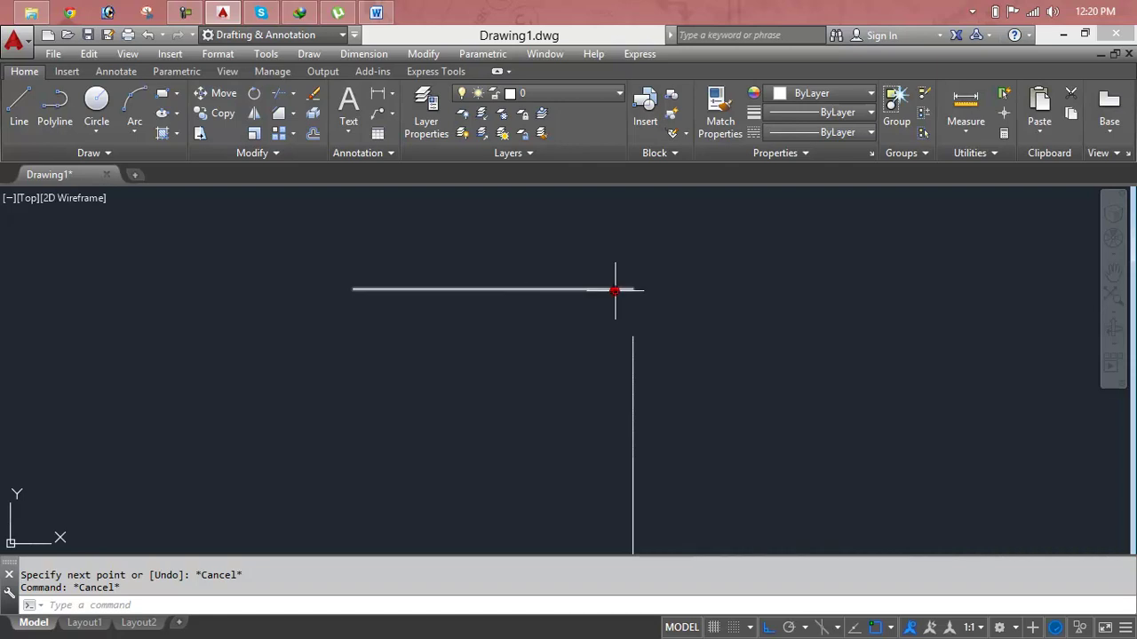
Move the horizontal line left so it stops short of the vertical line.
left_click(615, 289)
left_click(527, 298)
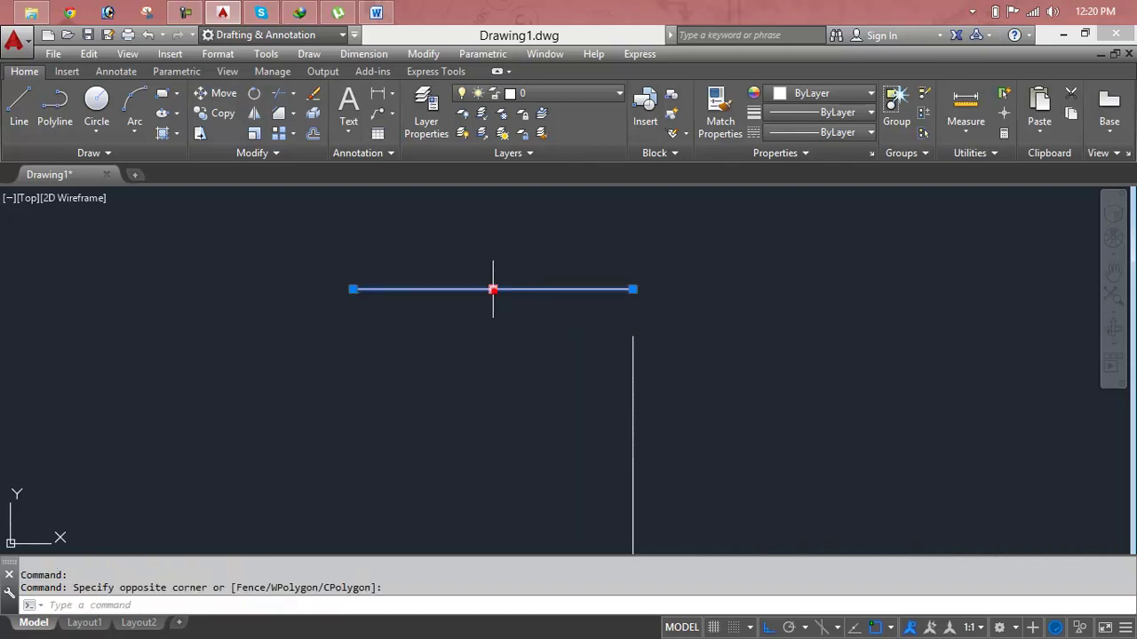
left_click(493, 288)
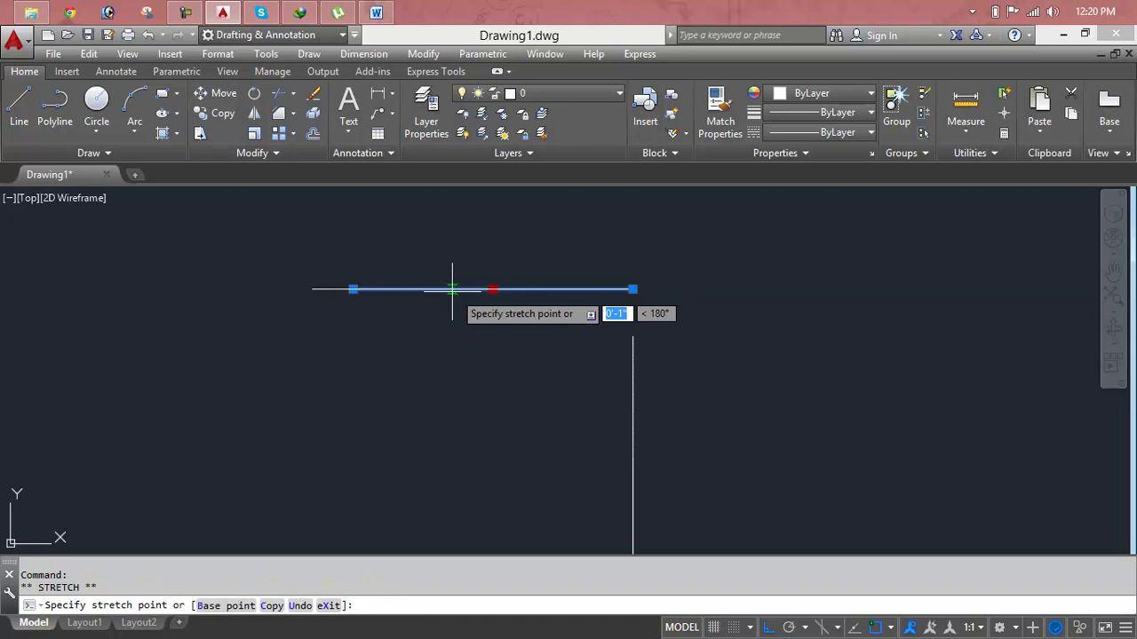
key("Escape")
key("Escape")
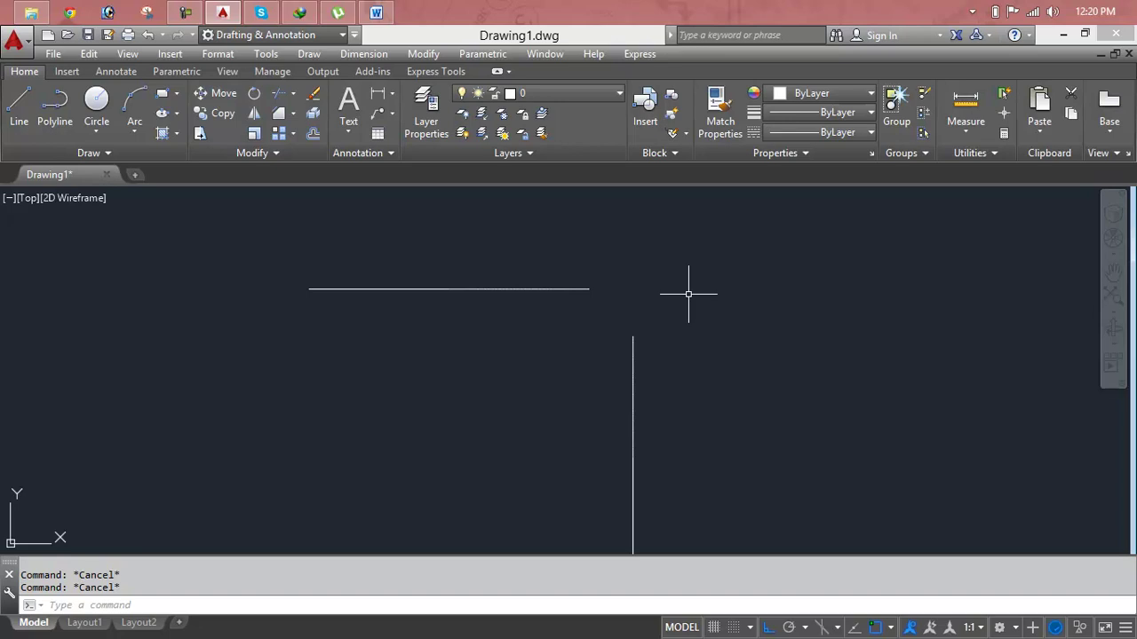
type("C")
type("HA")
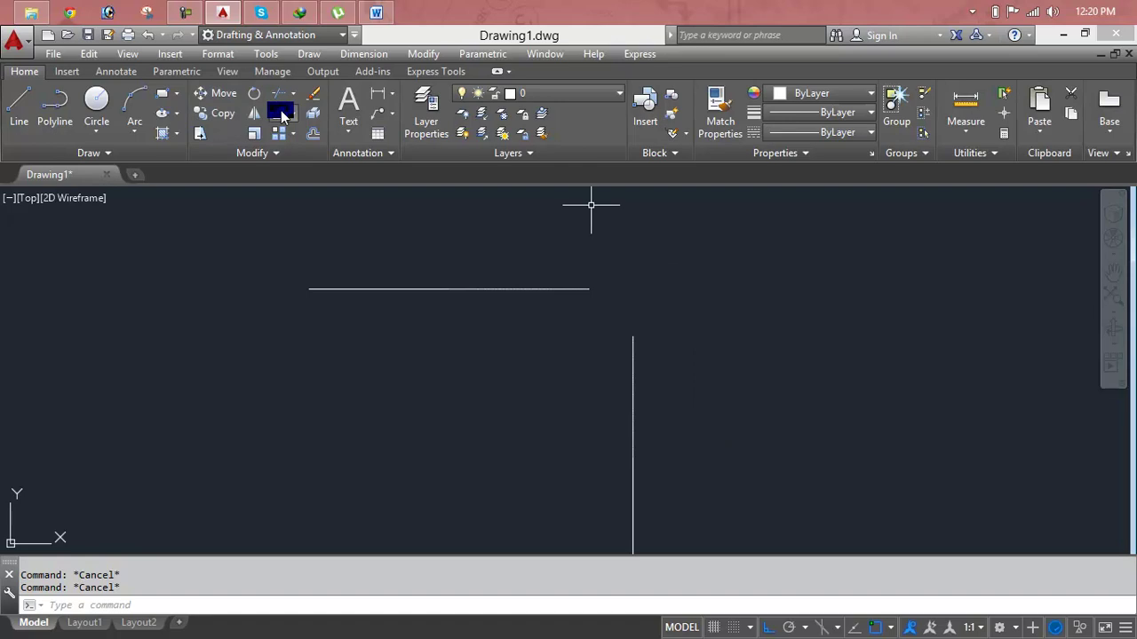
Browse the Modify menu, then launch CHAMFER with CHA to await the first line.
left_click(424, 54)
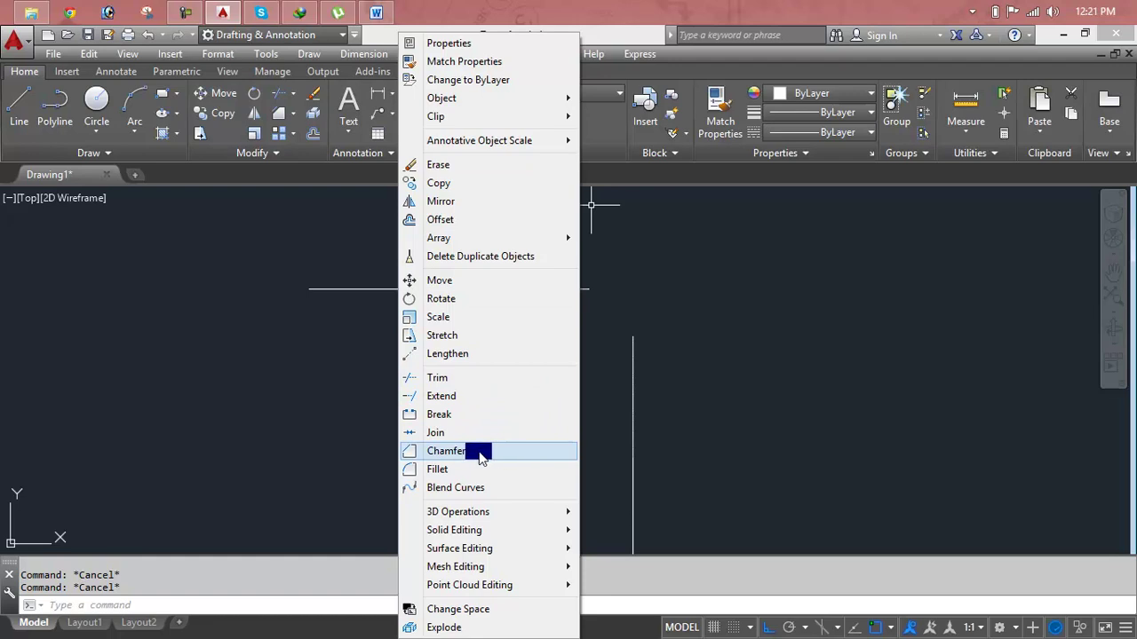
left_click(881, 276)
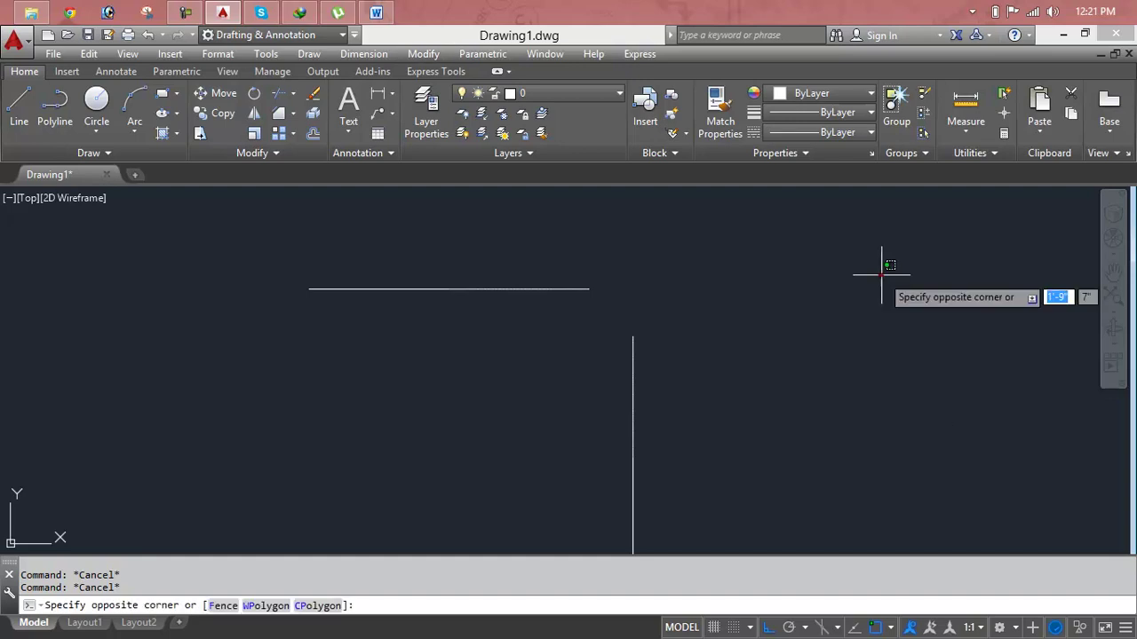
key("Escape")
type("cha")
key("Return")
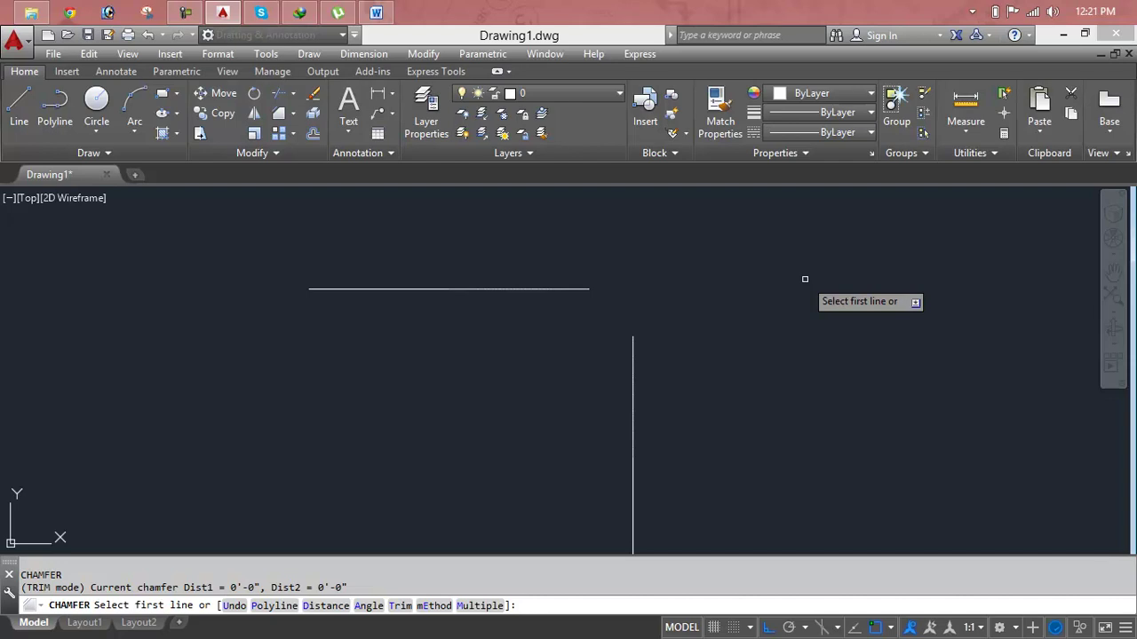
left_click(538, 287)
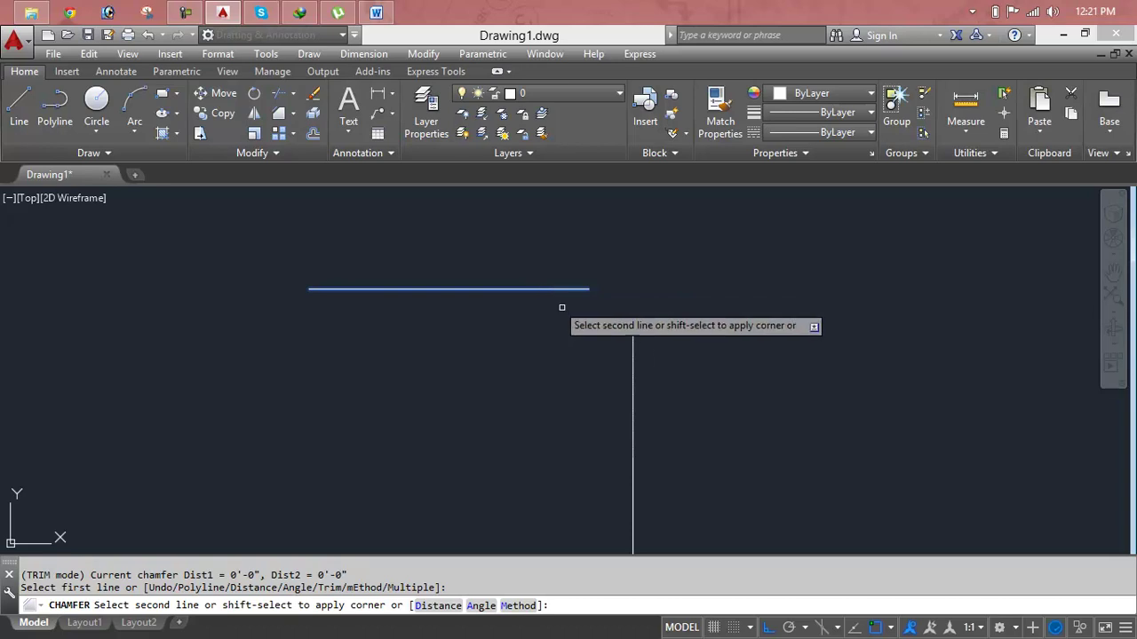
left_click(634, 348)
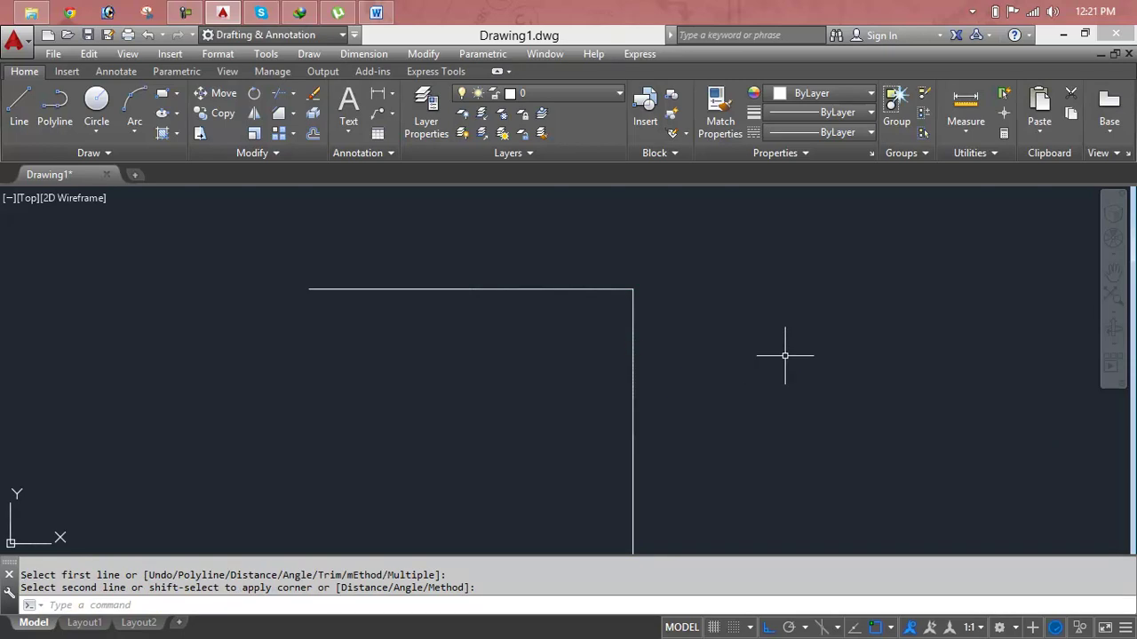
key("Escape")
key("Escape")
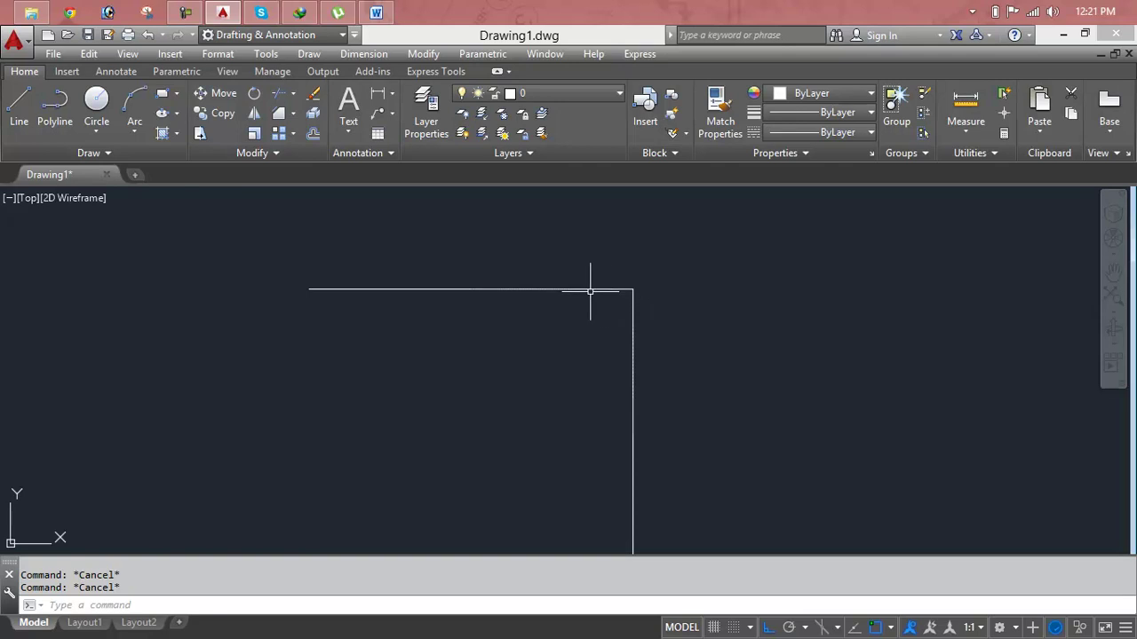
left_click(588, 289)
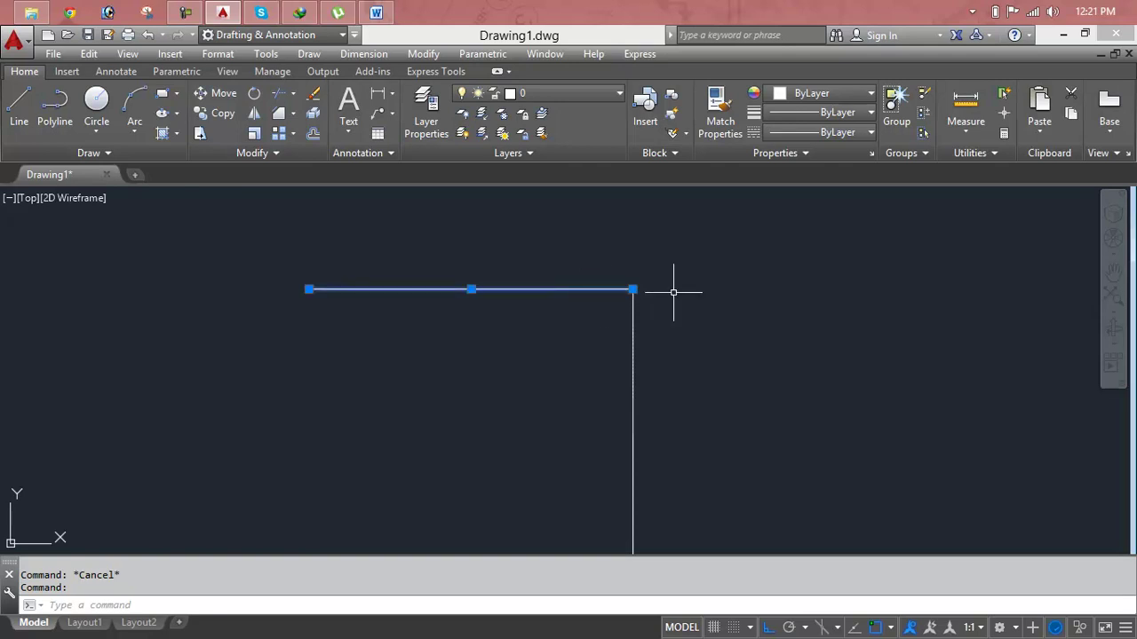
key("ctrl+z")
key("Escape")
key("Escape")
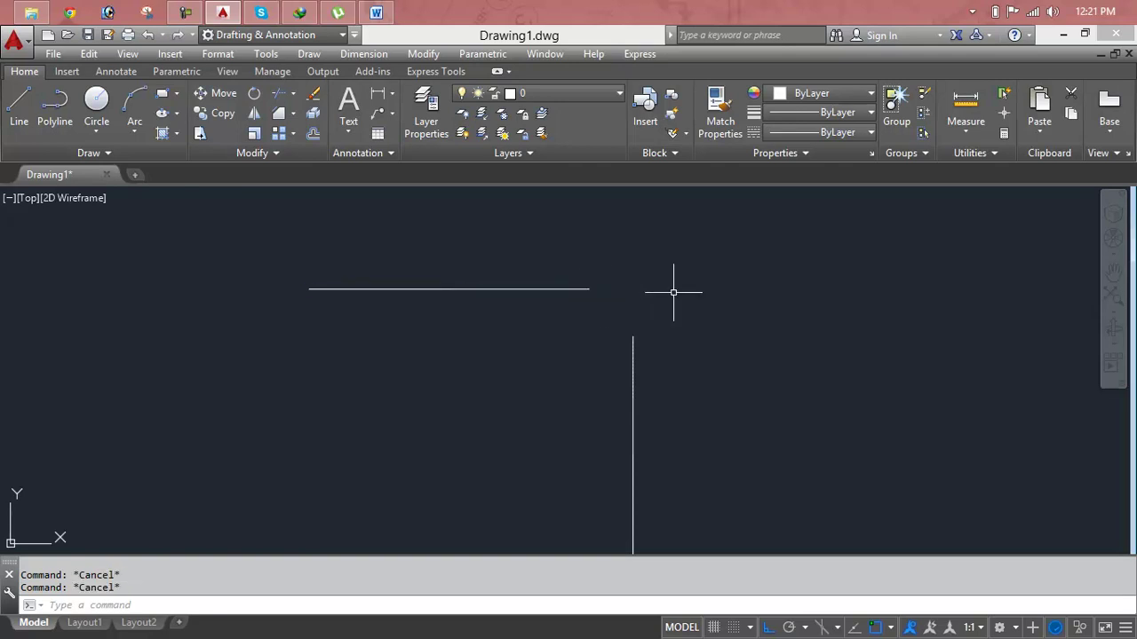
type("cha")
key("Return")
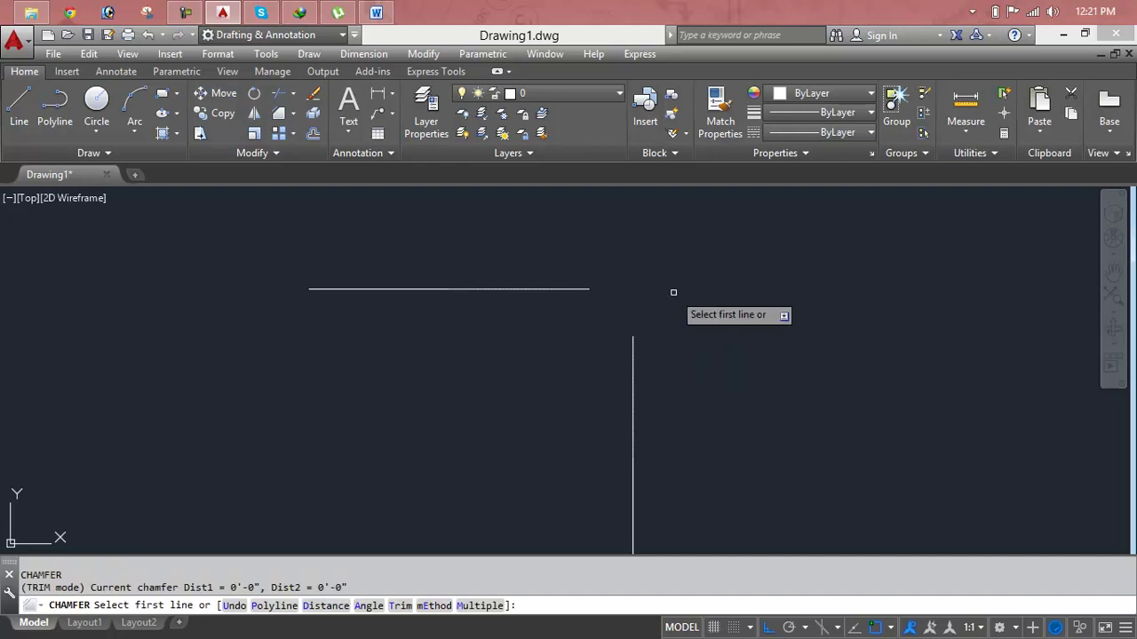
left_click(573, 288)
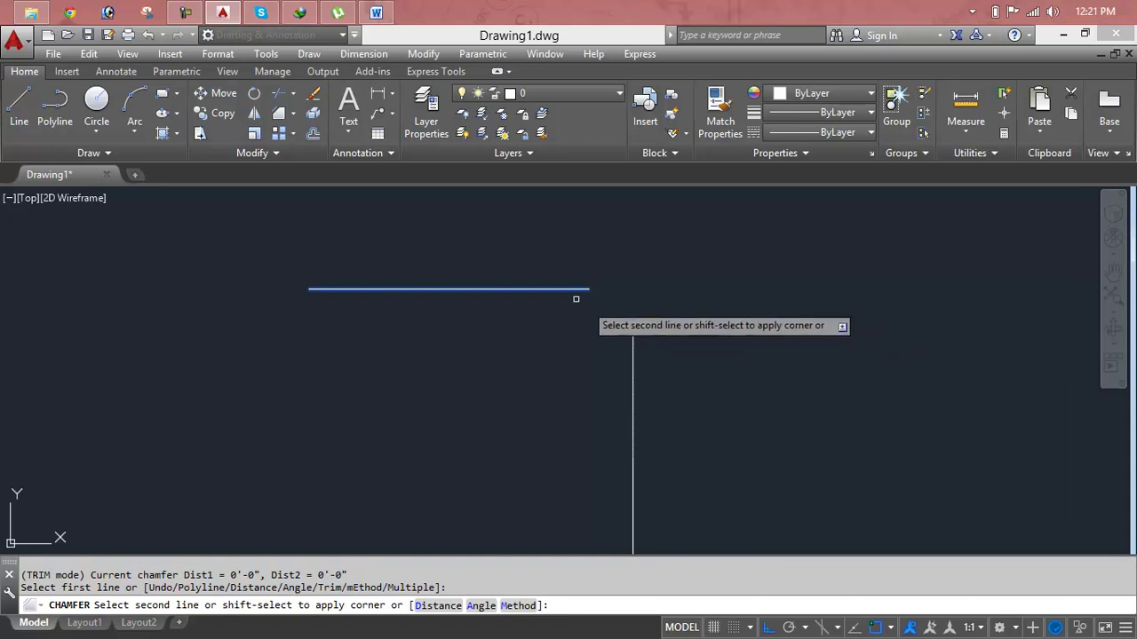
left_click(633, 351)
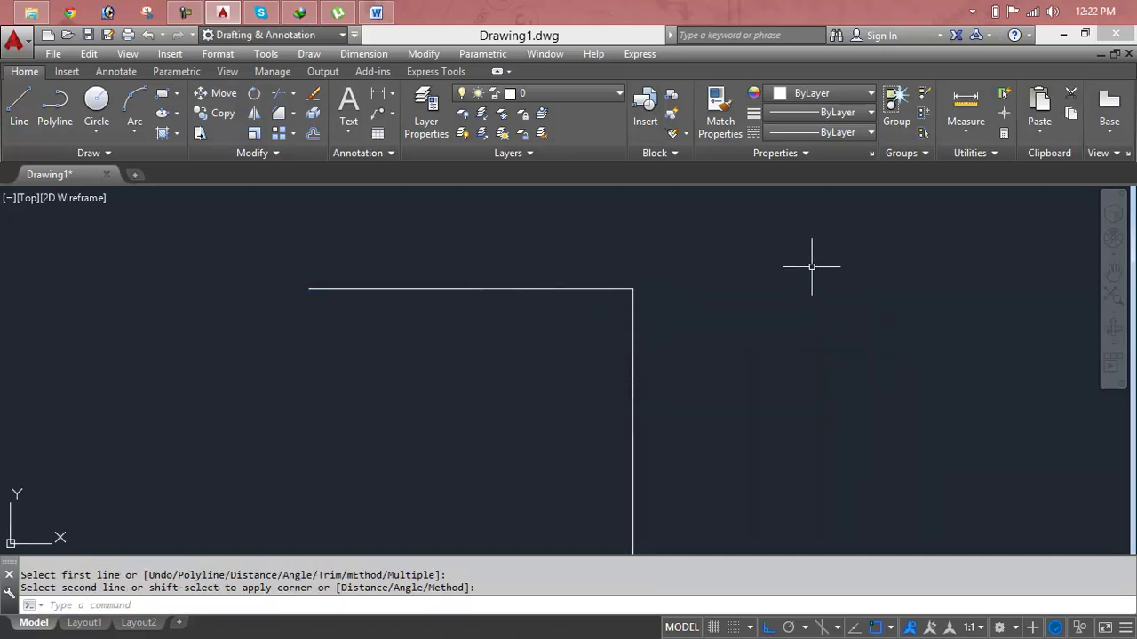
key("Escape")
key("Escape")
key("ctrl+z")
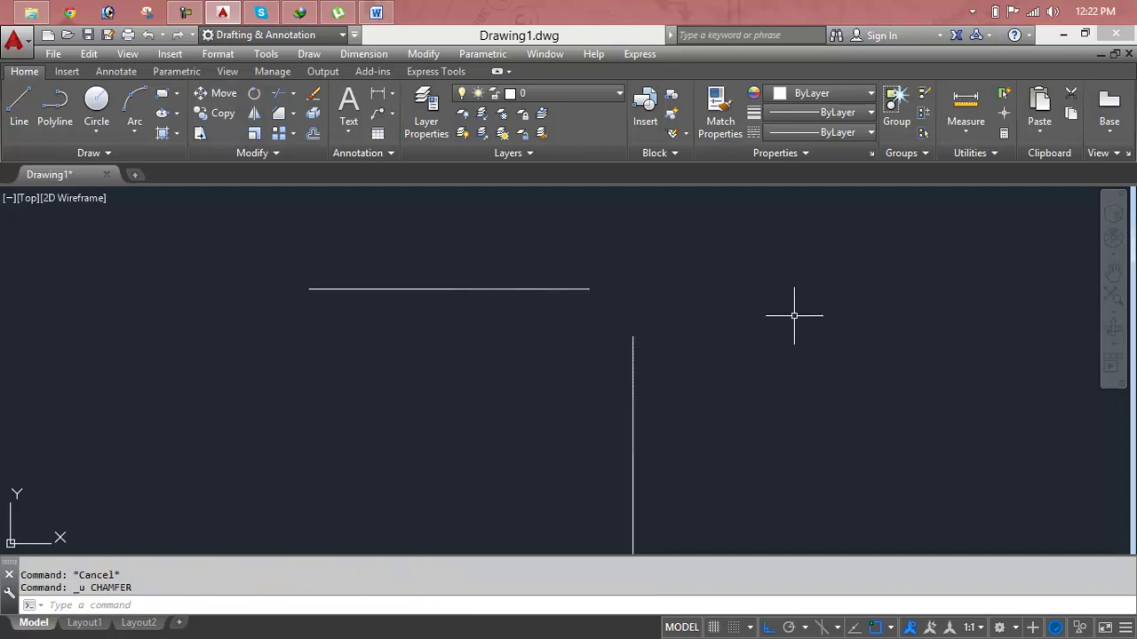
type("cha")
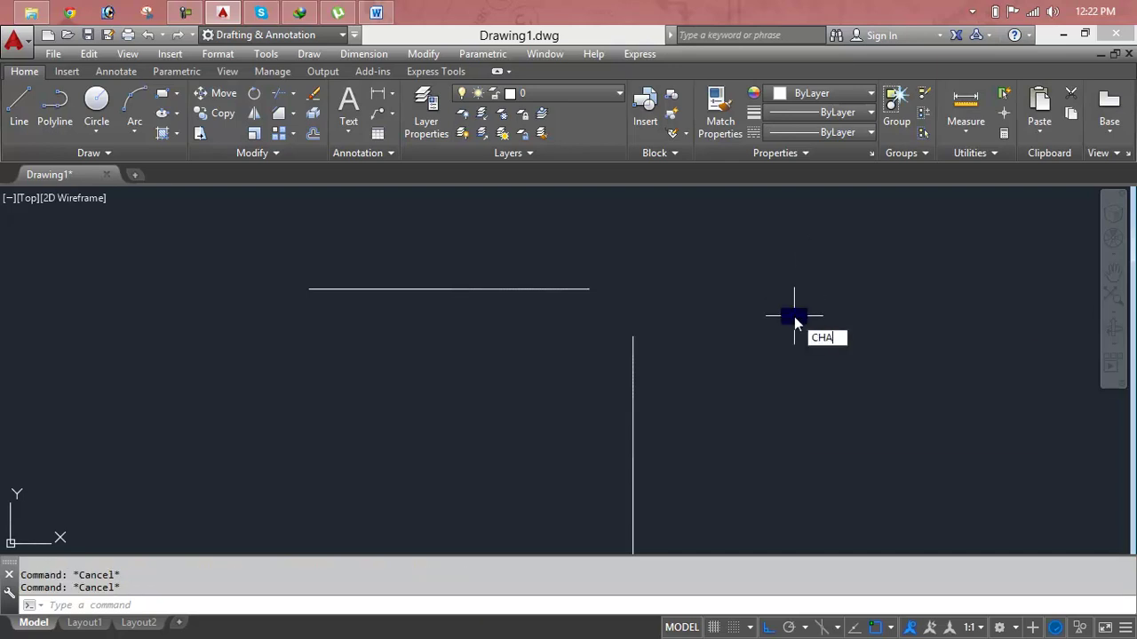
key("Return")
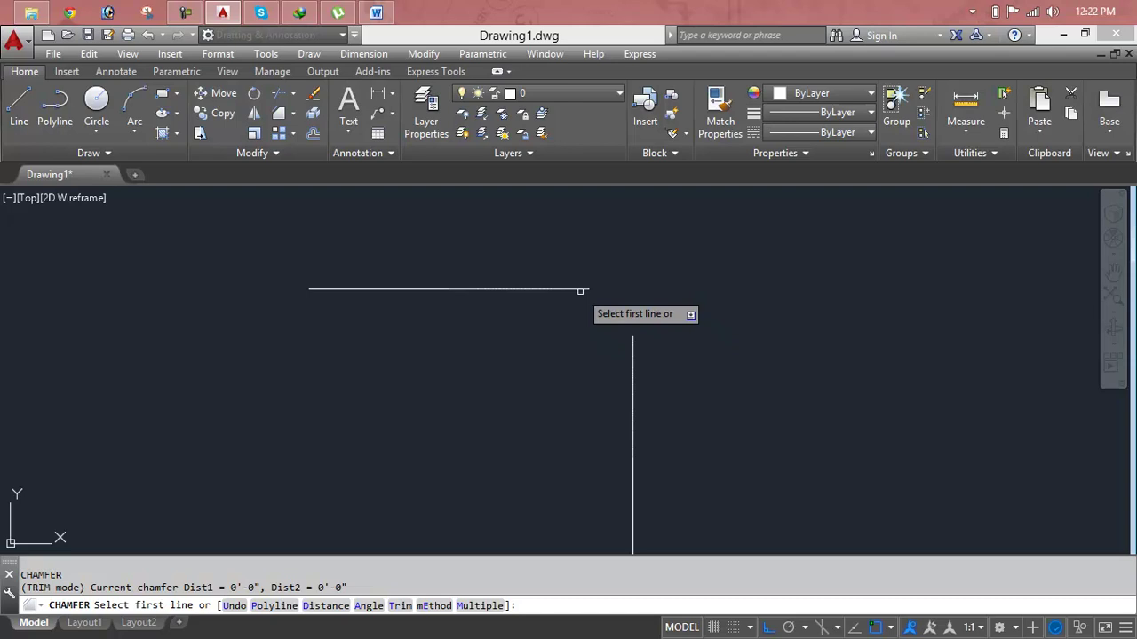
left_click(579, 289)
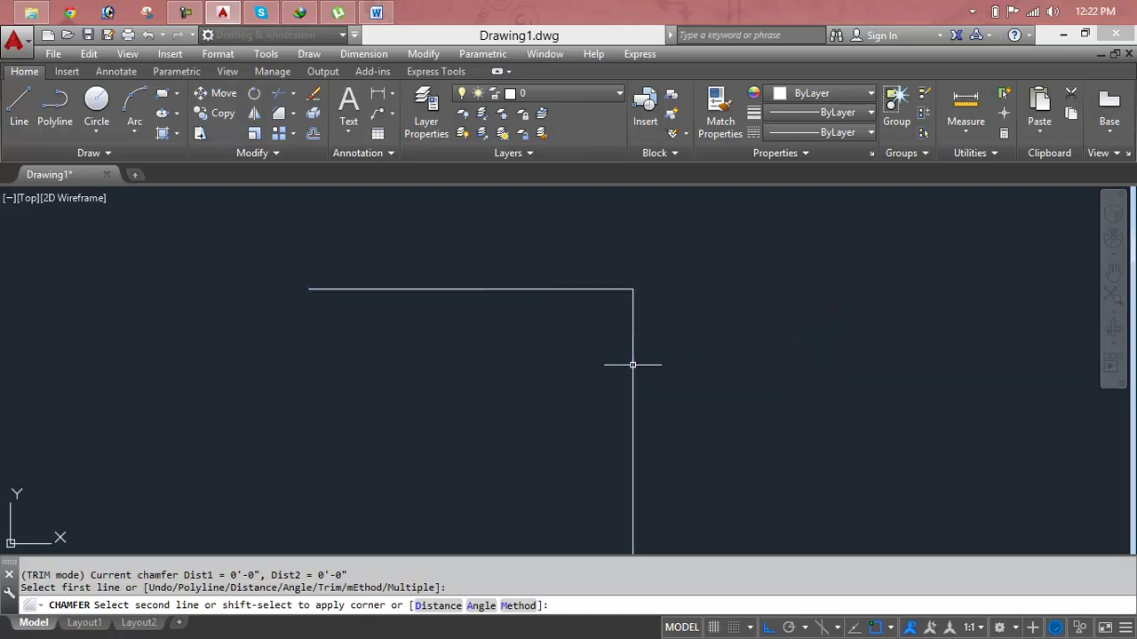
left_click(632, 364)
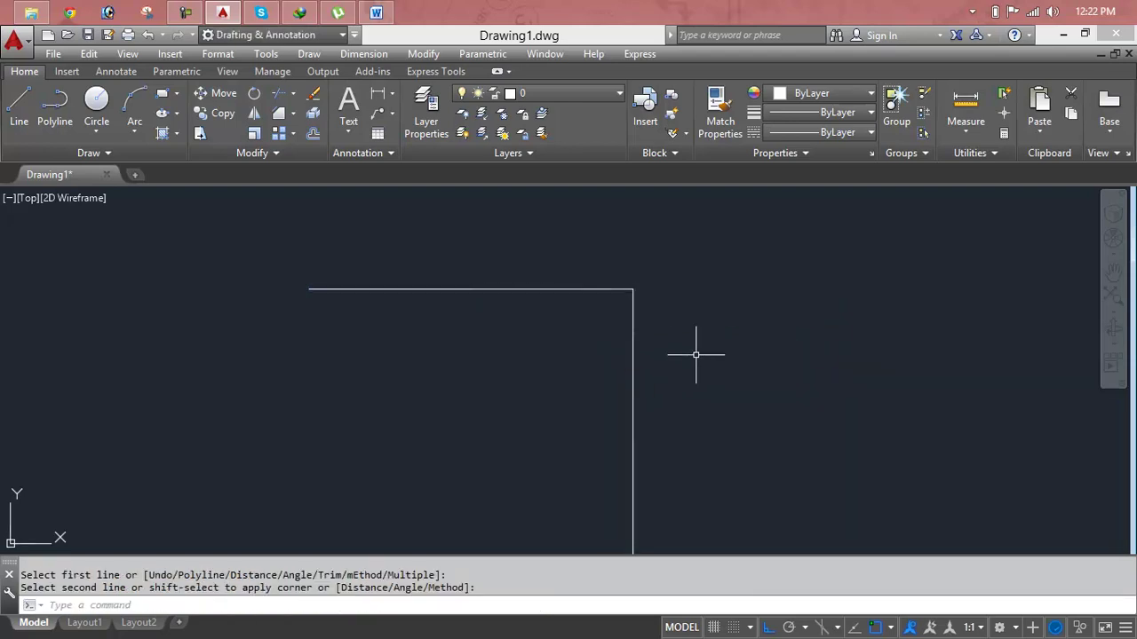
type("U")
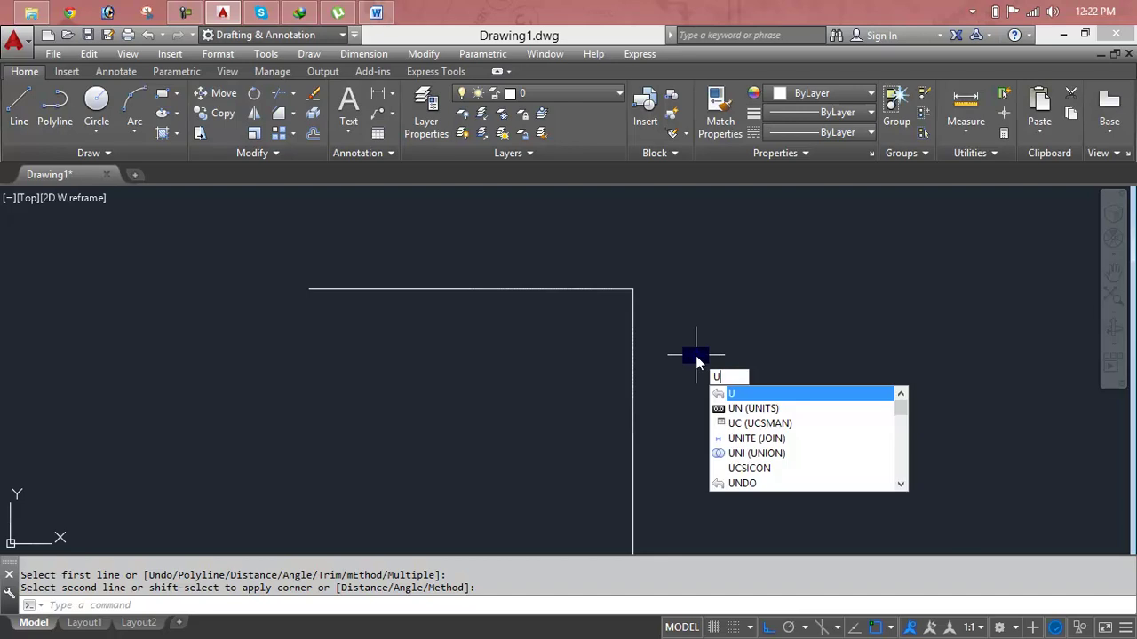
key("Return")
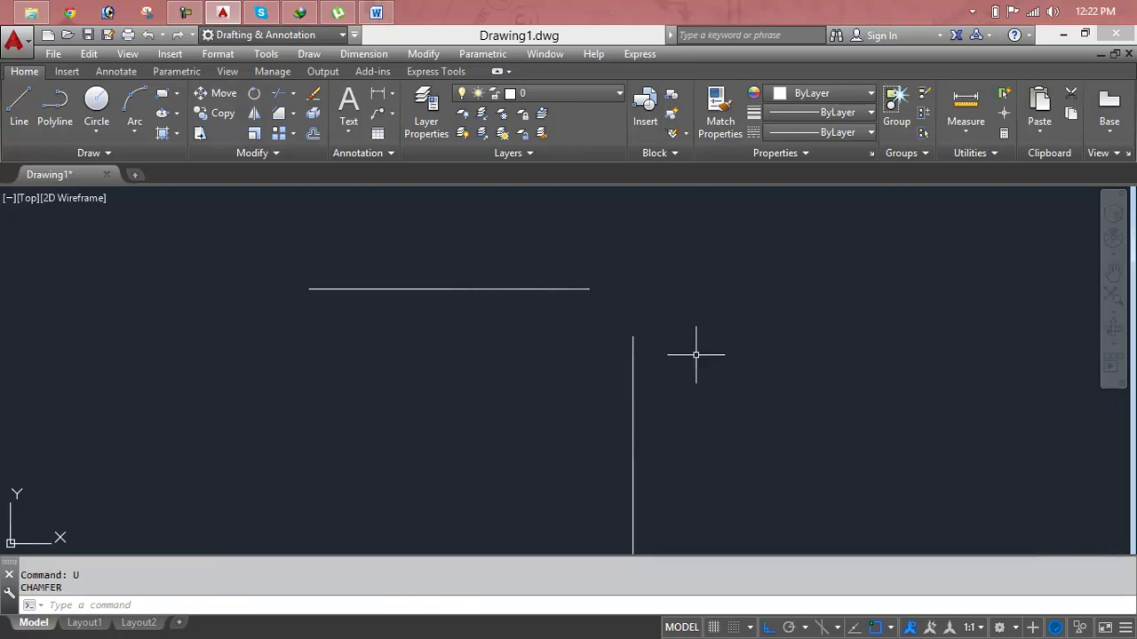
key("Escape")
key("Escape")
type("cha")
key("Return")
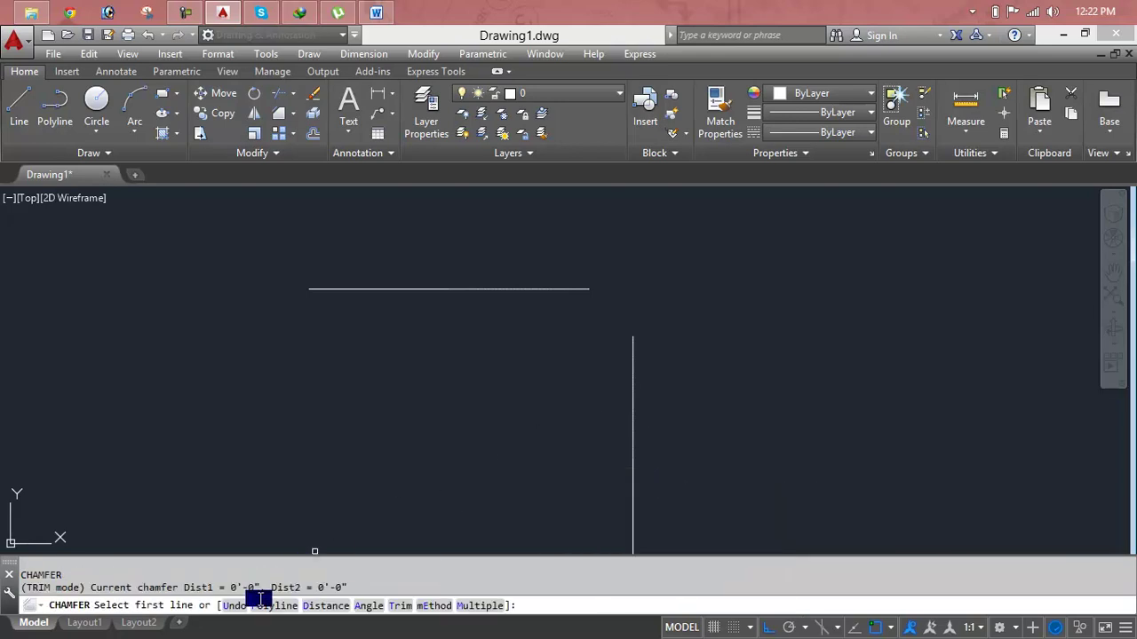
type("p")
key("Return")
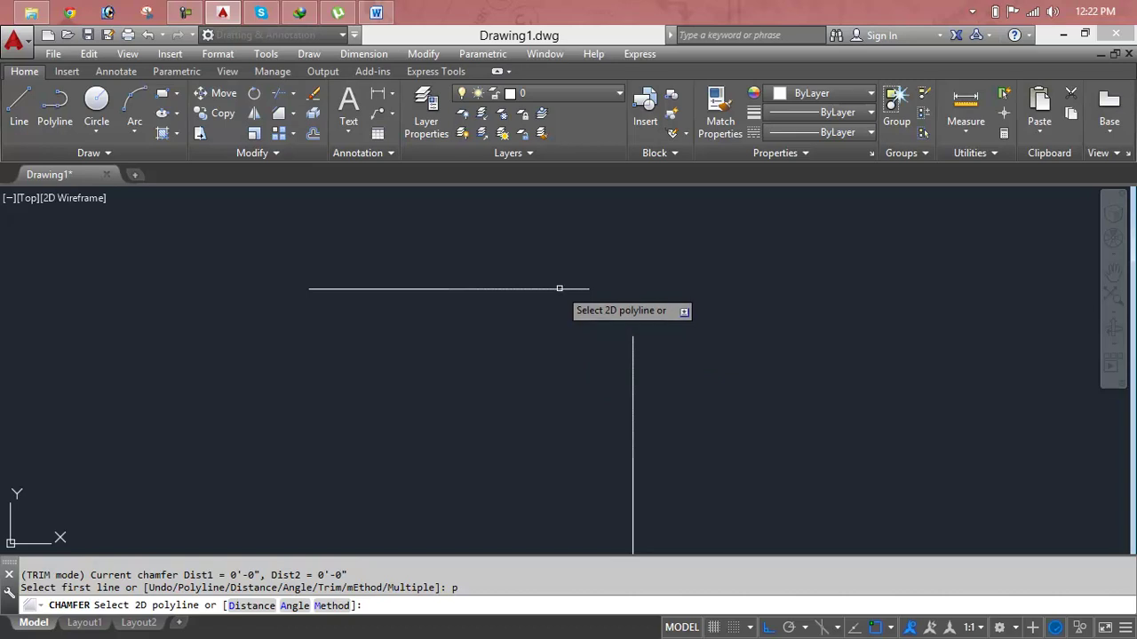
left_click(559, 286)
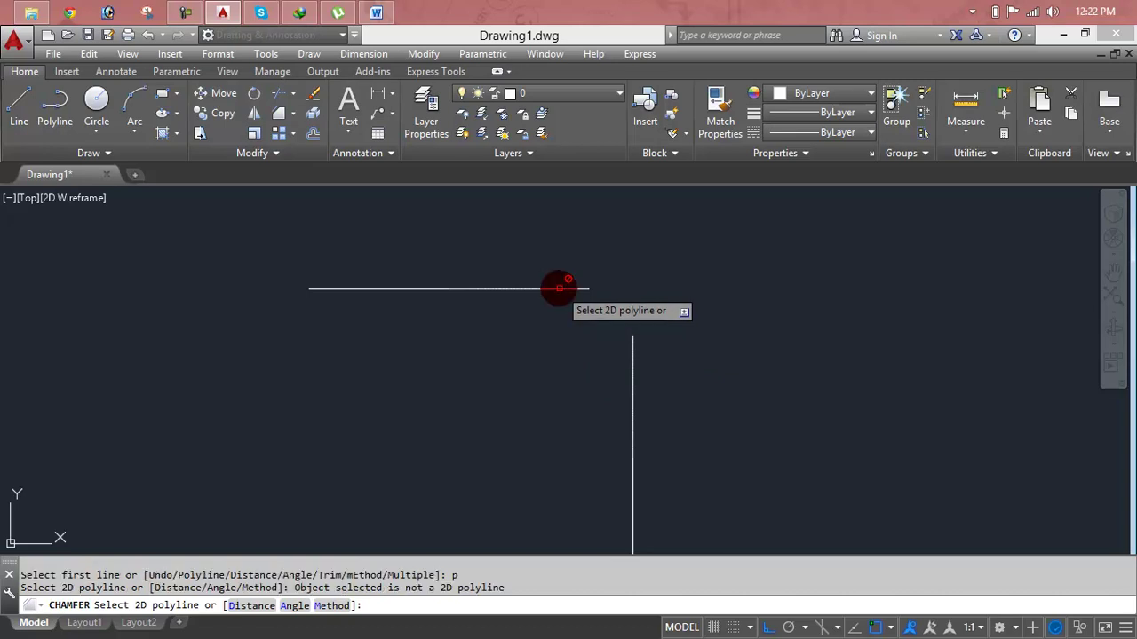
left_click(632, 351)
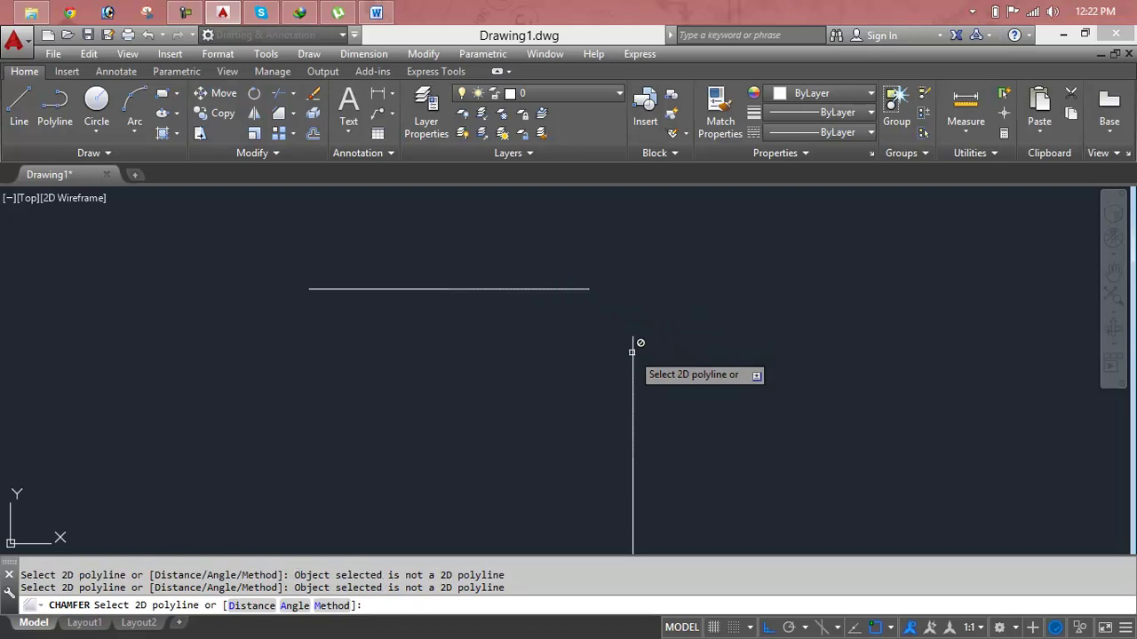
key("Return")
key("Escape")
key("Escape")
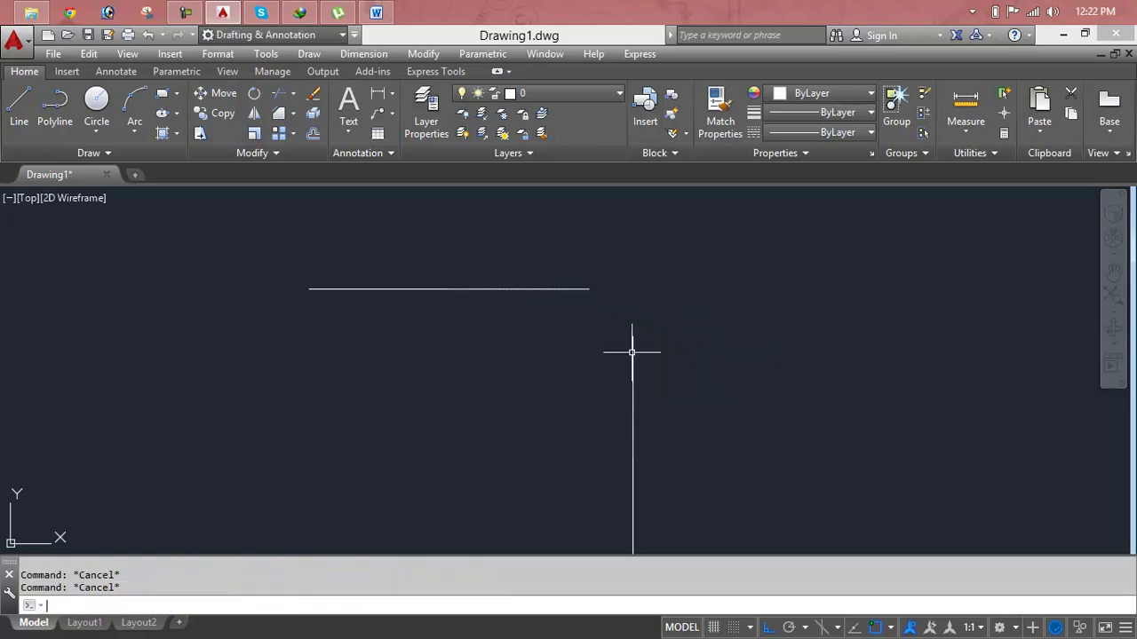
type("pl")
Draw an L-shaped two-segment polyline to the upper right of the lines.
key("Return")
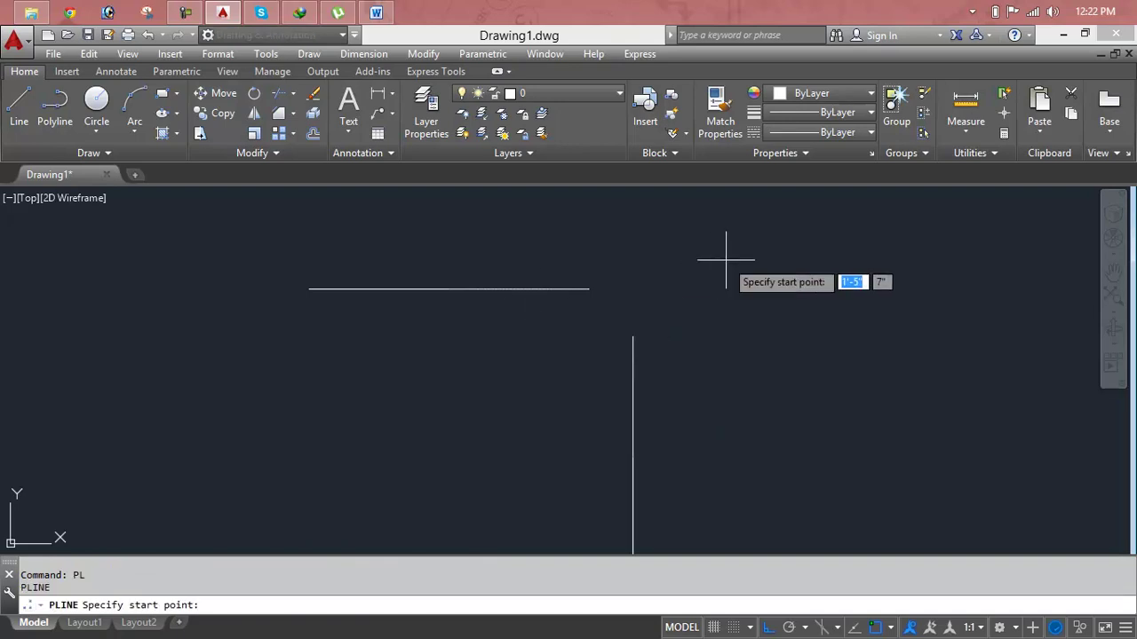
left_click(725, 260)
left_click(954, 262)
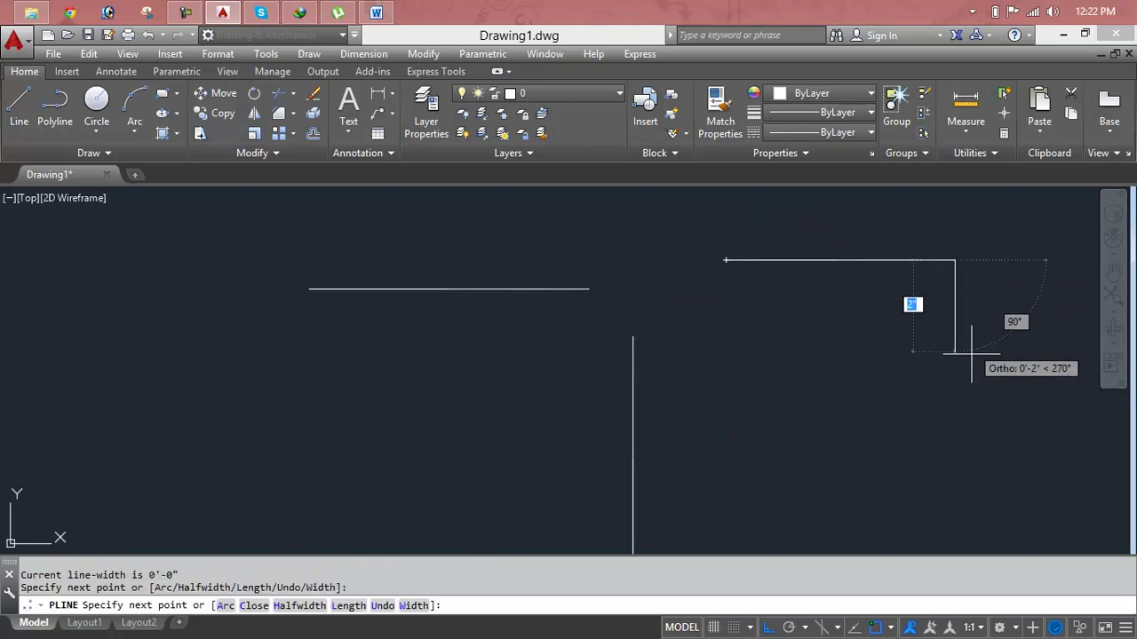
left_click(982, 448)
key("Escape")
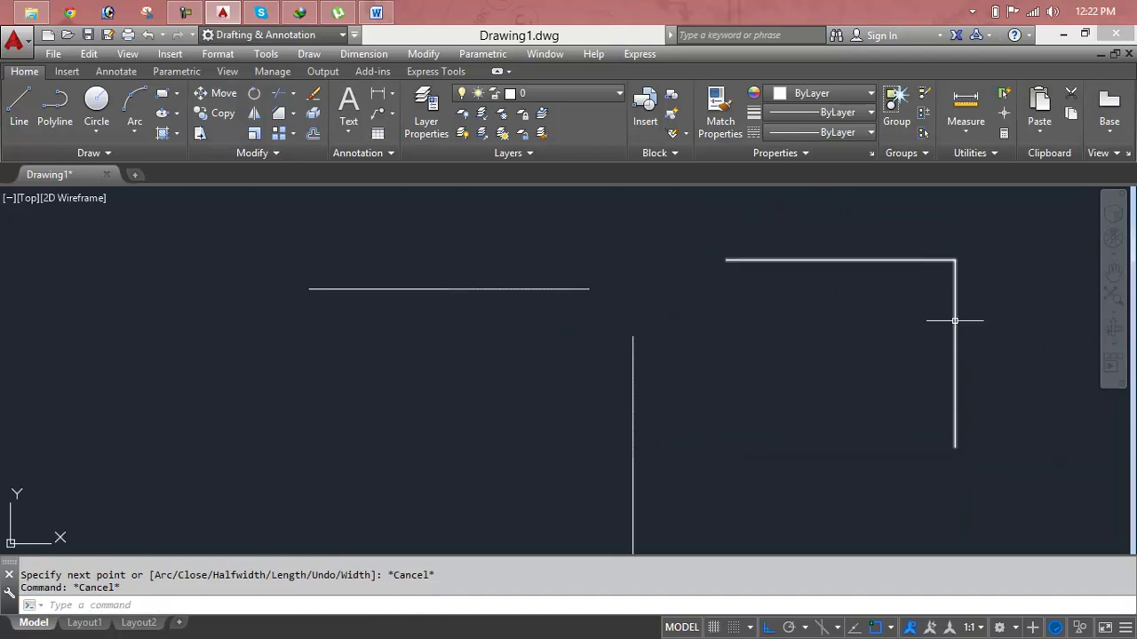
key("Escape")
Chamfer the whole polyline using the Polyline option, then delete it.
type("c")
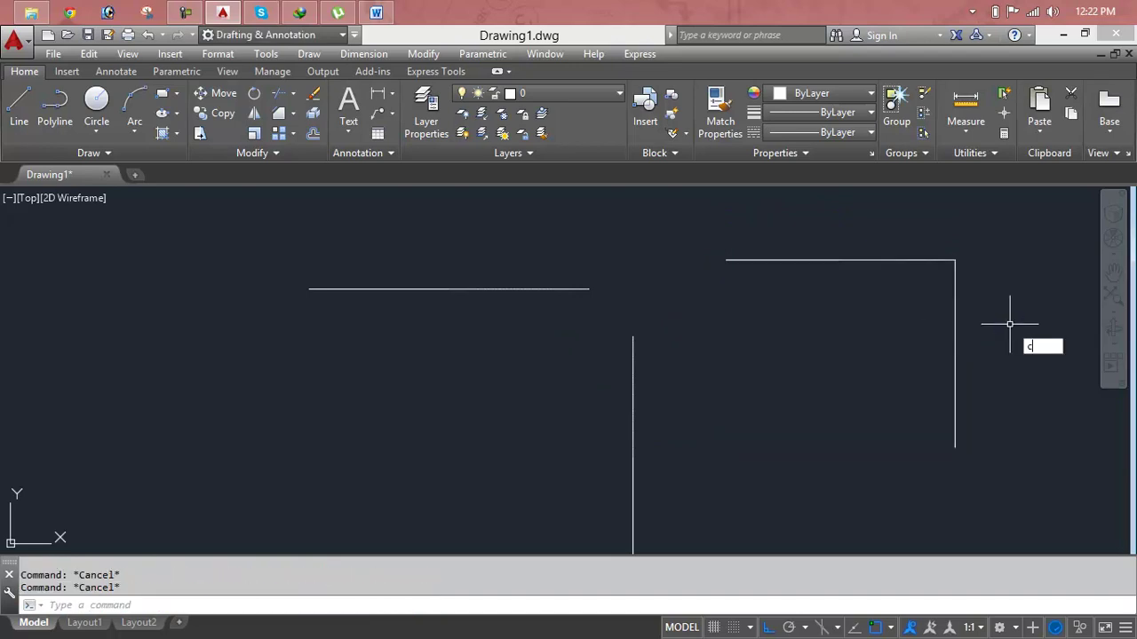
key("Return")
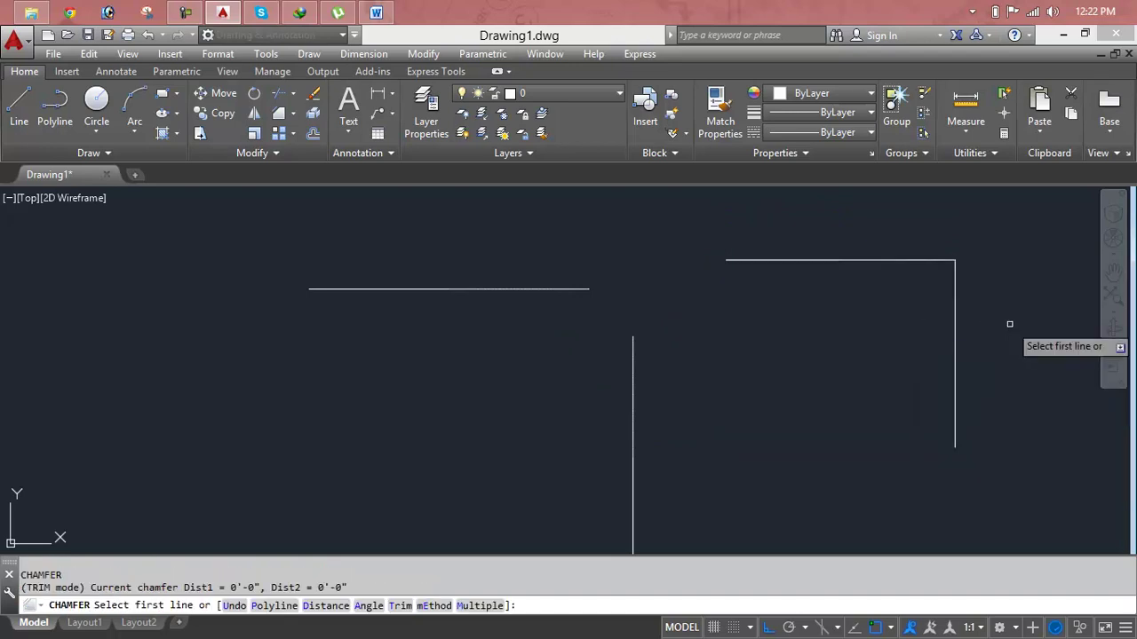
type("p")
key("Return")
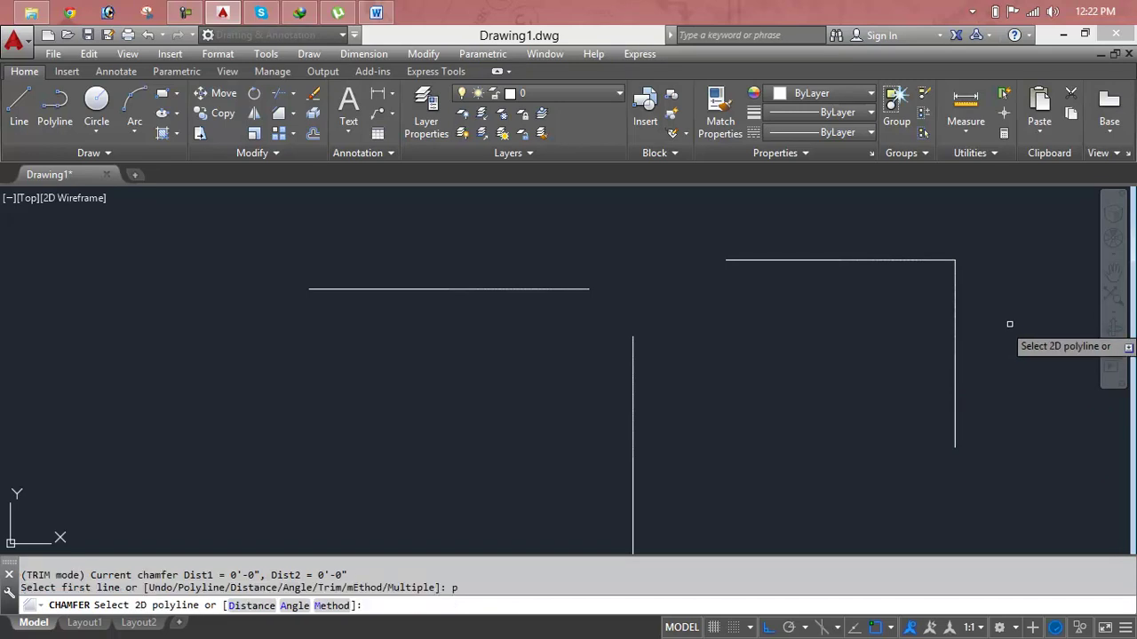
left_click(912, 259)
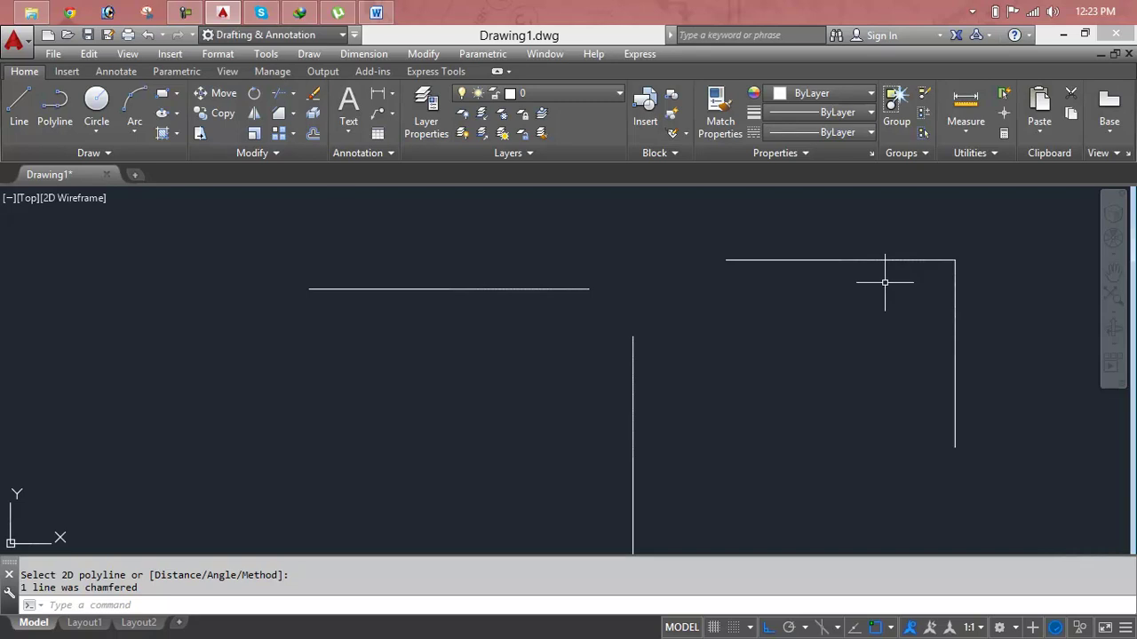
left_click(917, 259)
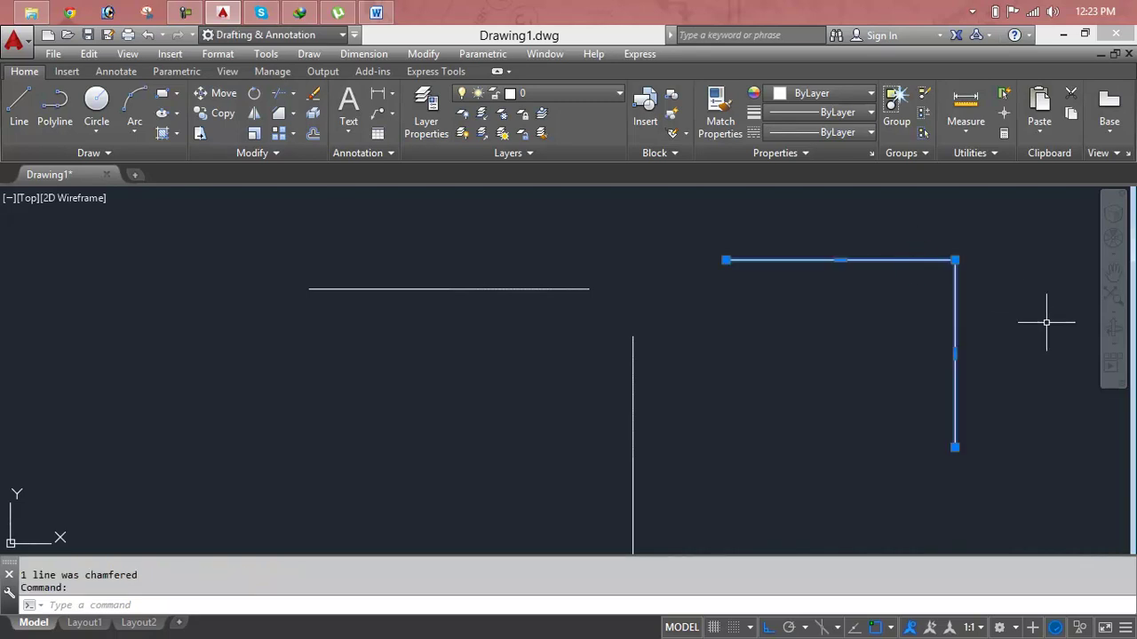
key("Delete")
Restart CHAMFER and choose the Distance option, then cancel it.
key("Escape")
key("Escape")
type("cha")
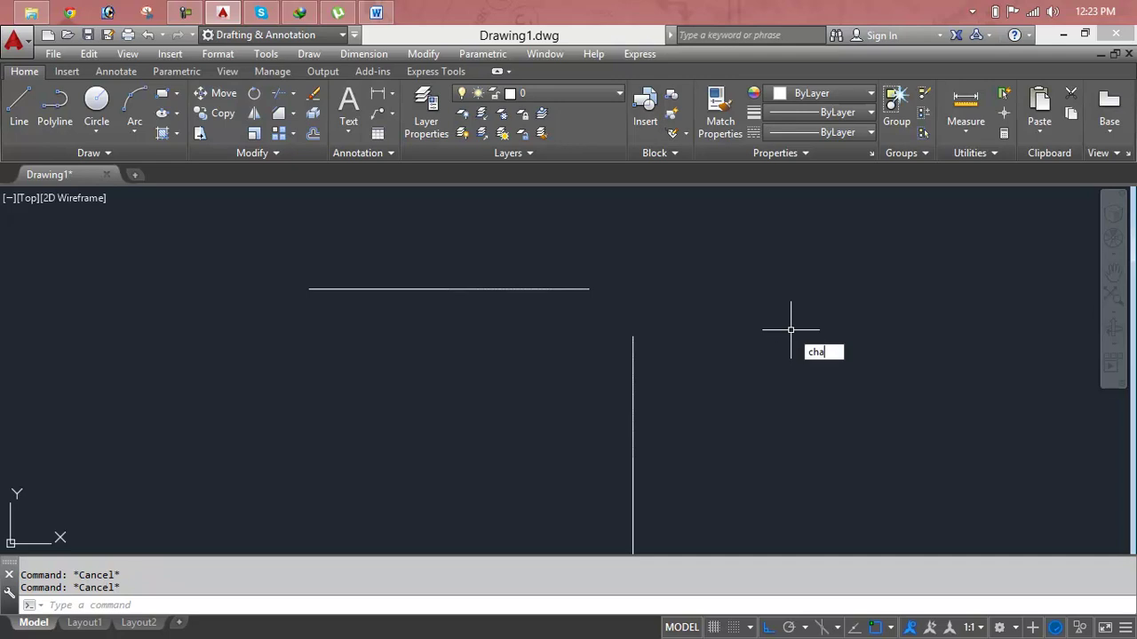
key("Return")
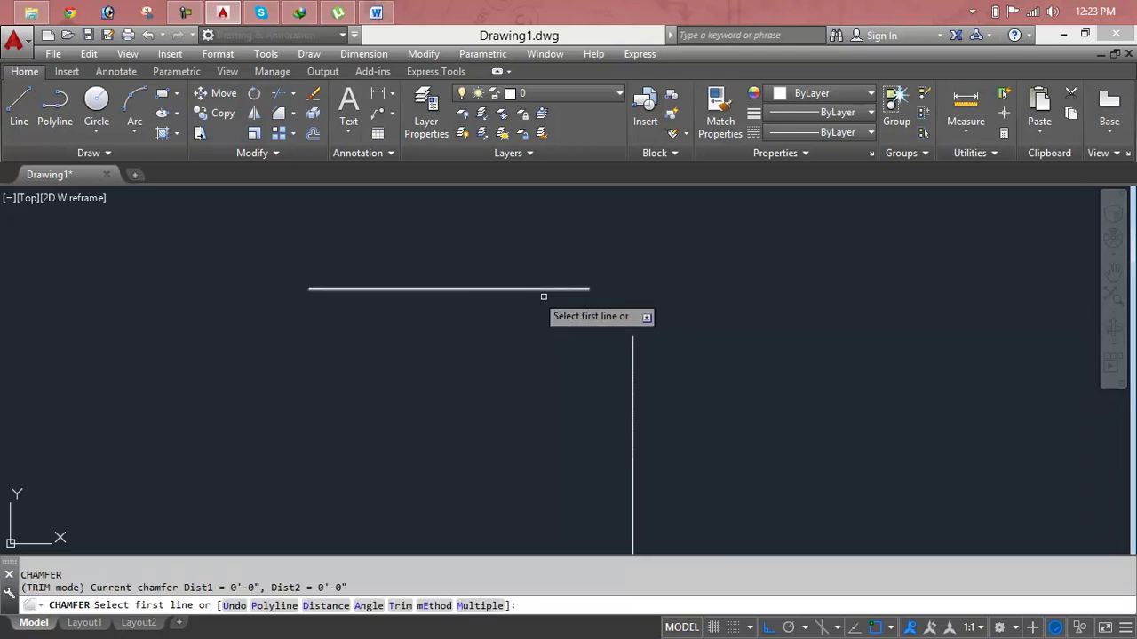
type("d")
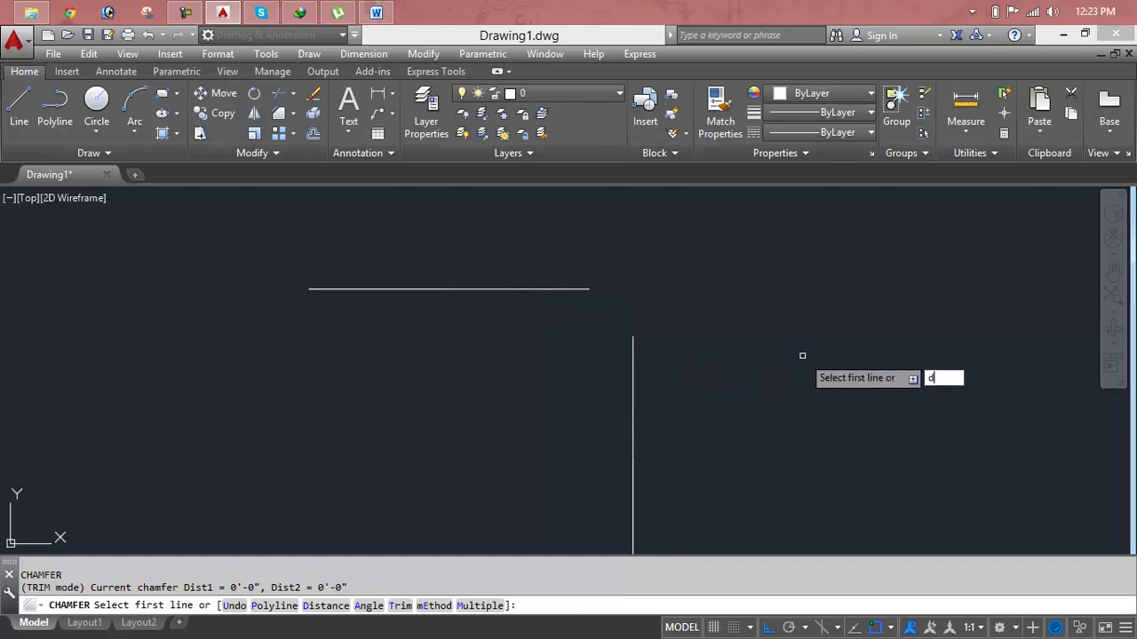
key("Return")
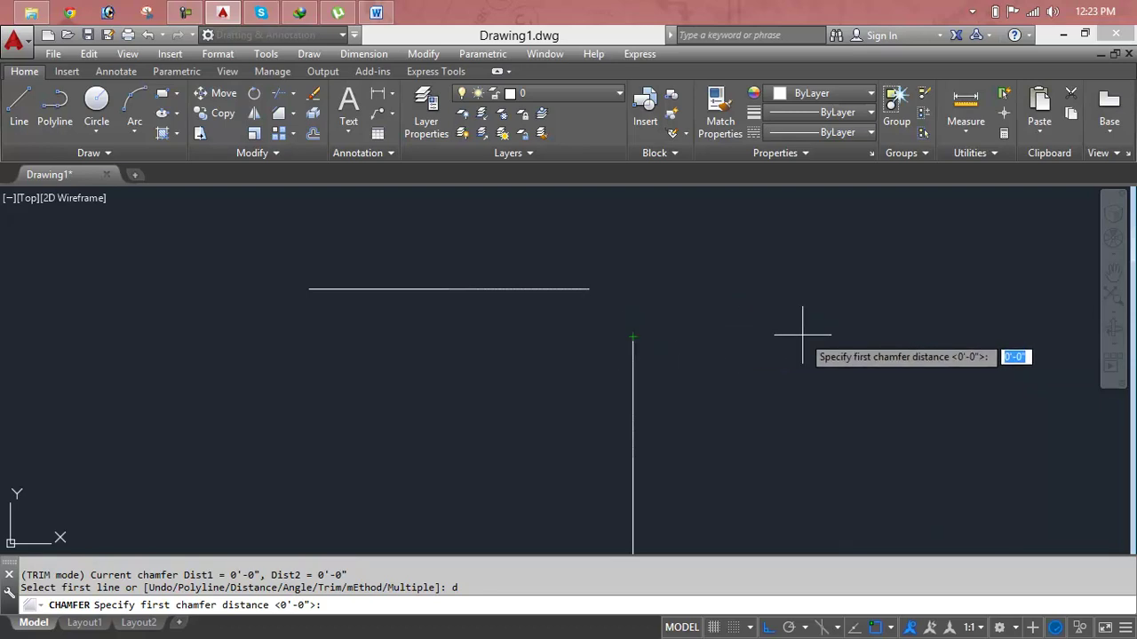
key("Escape")
key("Escape")
Erase both remaining lines with a selection window.
left_click(713, 281)
left_click(410, 411)
key("Delete")
key("Escape")
key("Escape")
Draw a horizontal line 10' long after an aborted first attempt.
key("l")
key("Return")
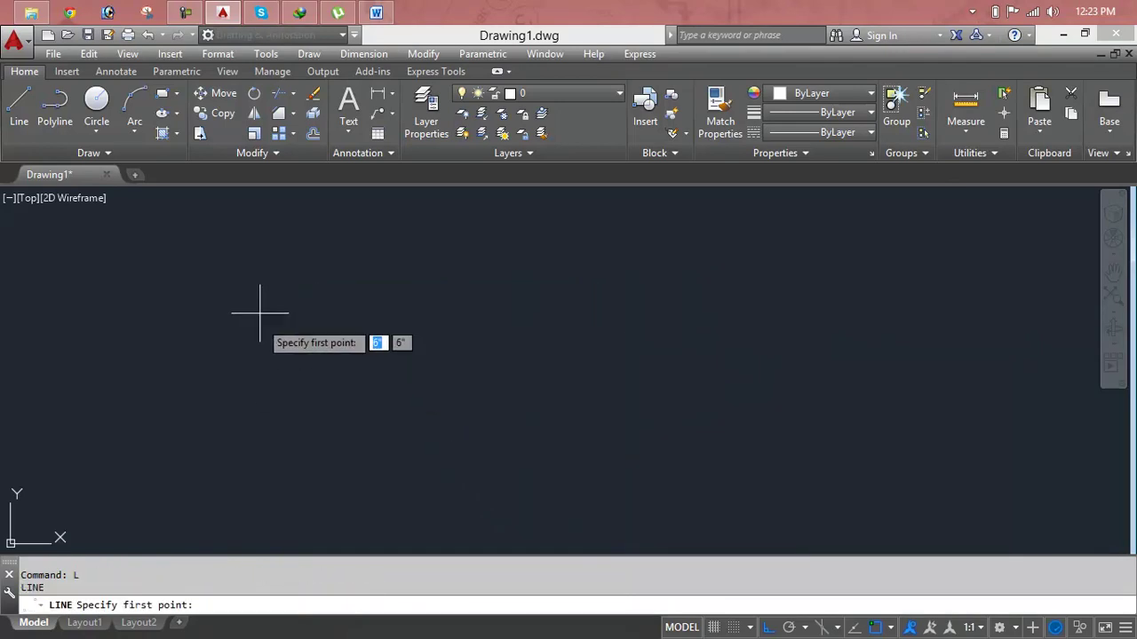
left_click(258, 299)
type("'")
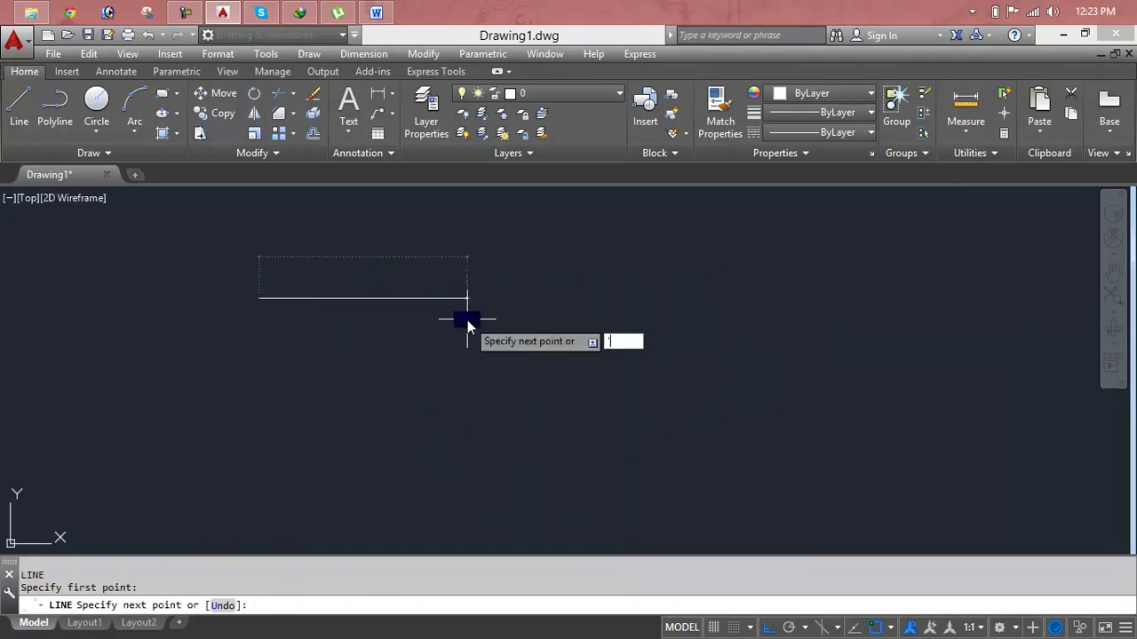
key("Return")
key("Escape")
key("Escape")
key("l")
key("Return")
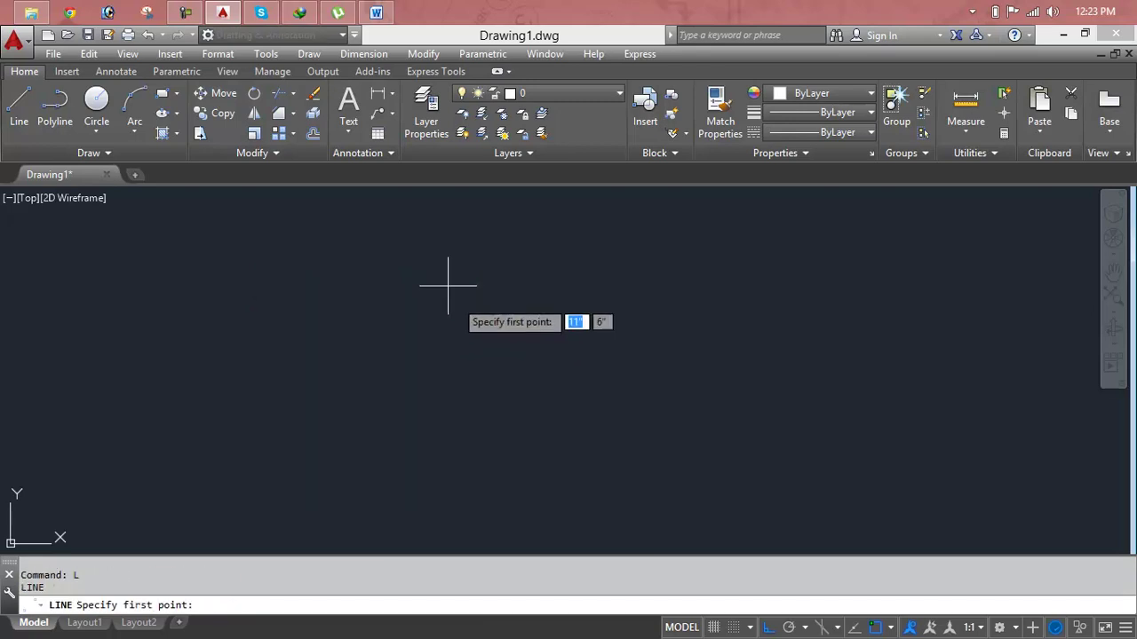
left_click(280, 261)
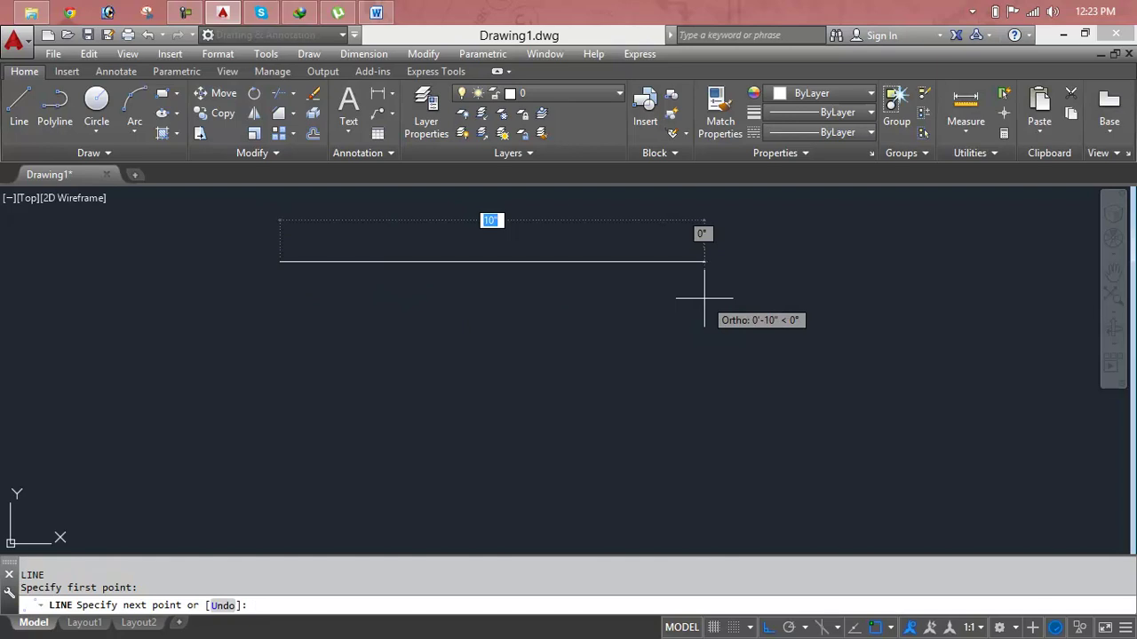
type("'")
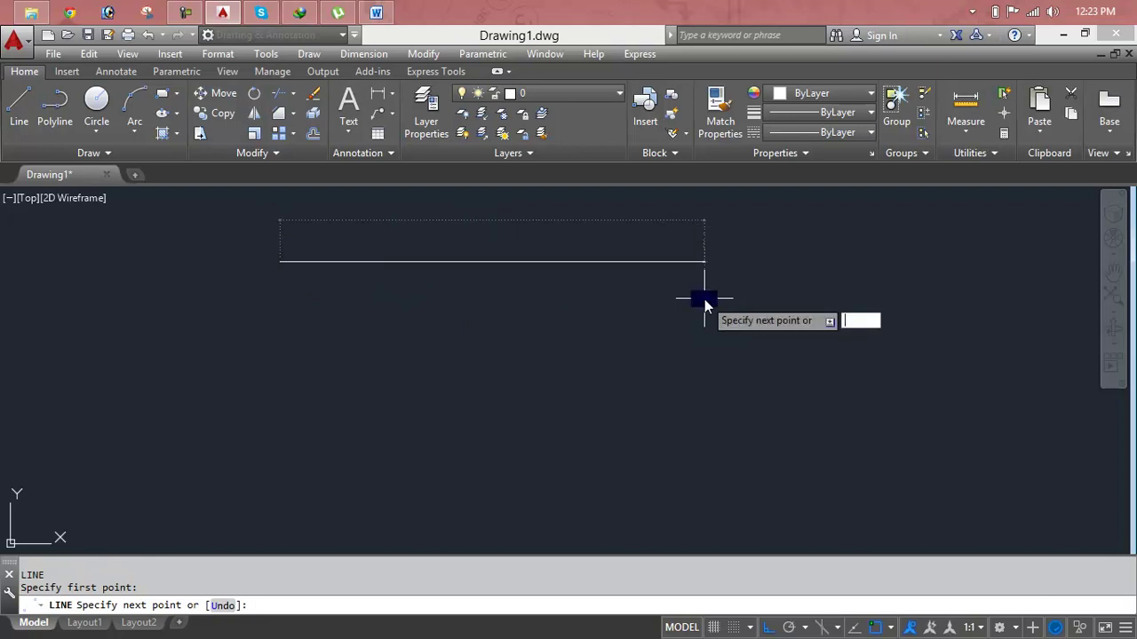
type("10'")
key("Return")
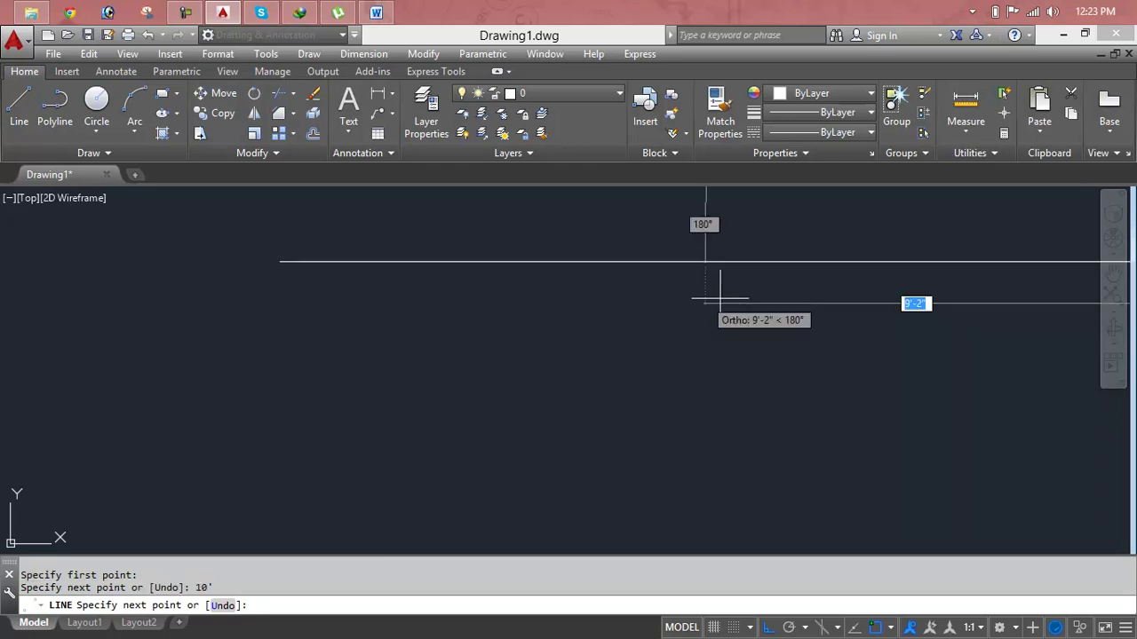
key("Escape")
key("Escape")
key("Escape")
Zoom All and pan to centre the line on screen.
type("z")
key("Return")
type("a")
key("Return")
middle_click_drag(749, 334, 617, 328)
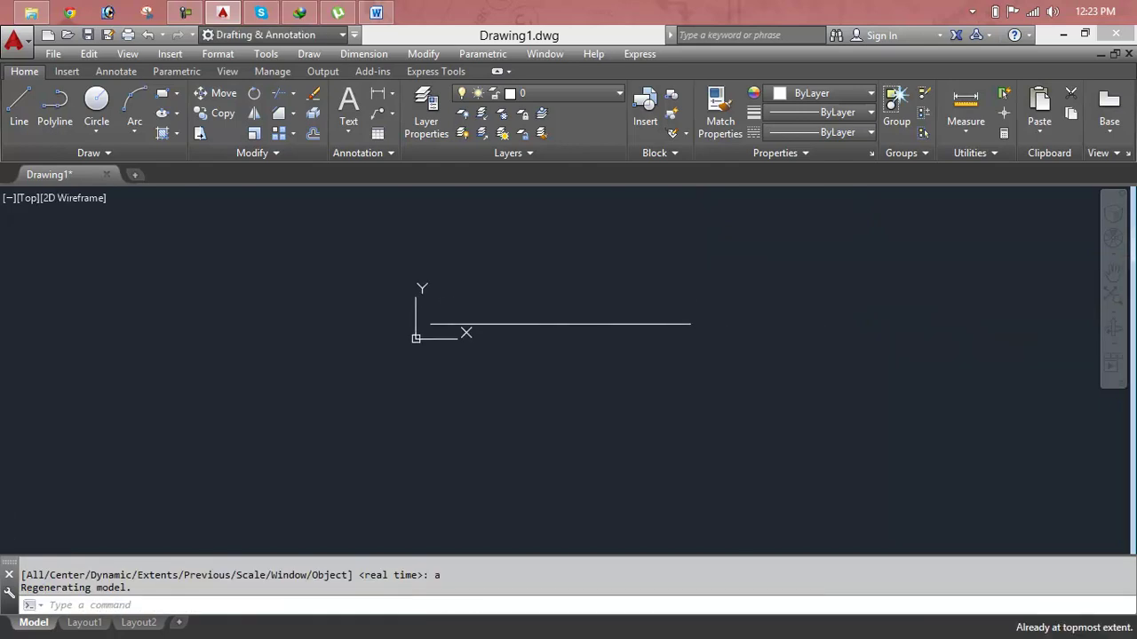
key("Escape")
key("Escape")
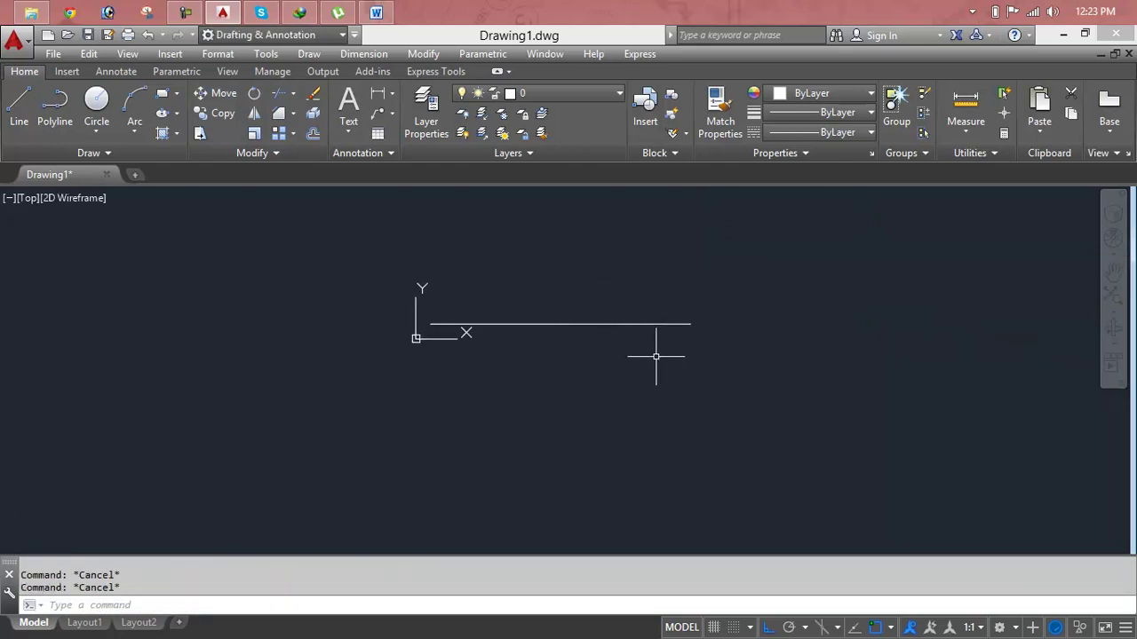
Turn off the UCS icon's Display at UCS origin point setting.
type("uc")
key("Return")
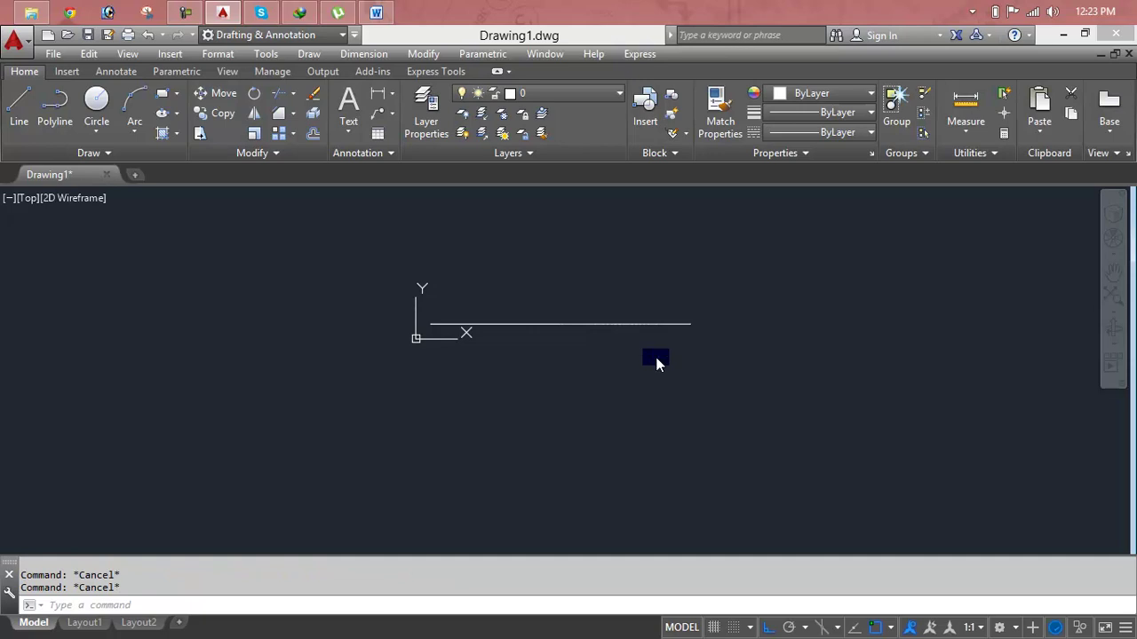
left_click(544, 298)
left_click(555, 454)
key("Escape")
key("Escape")
Draw a 10' vertical line downward, below and right of the horizontal line.
type("l")
key("Return")
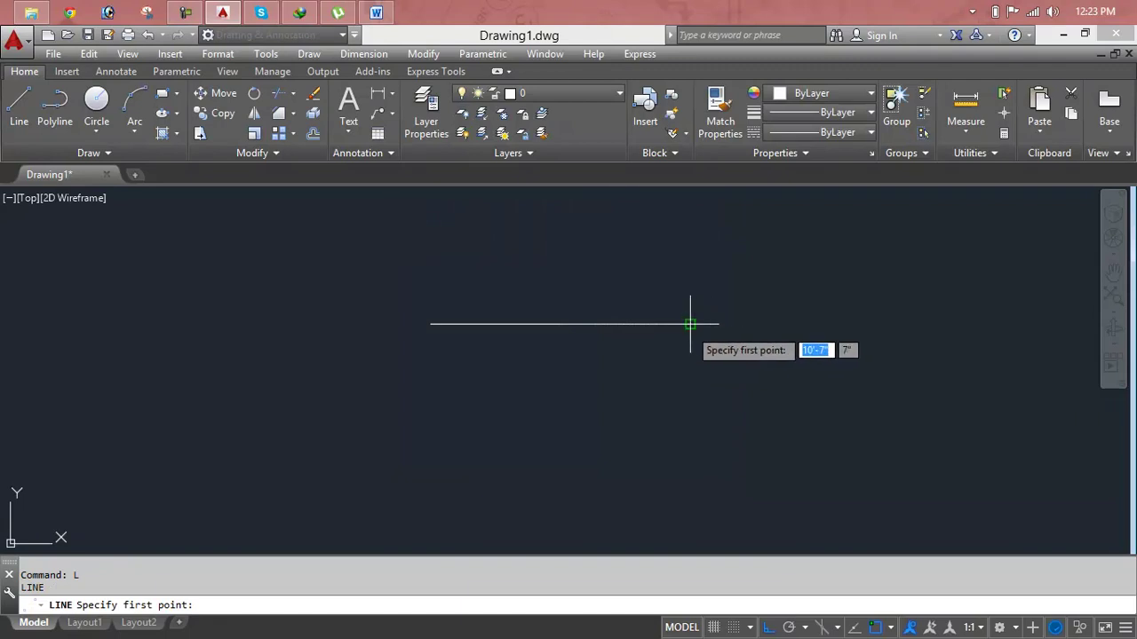
type("12")
left_click(728, 373)
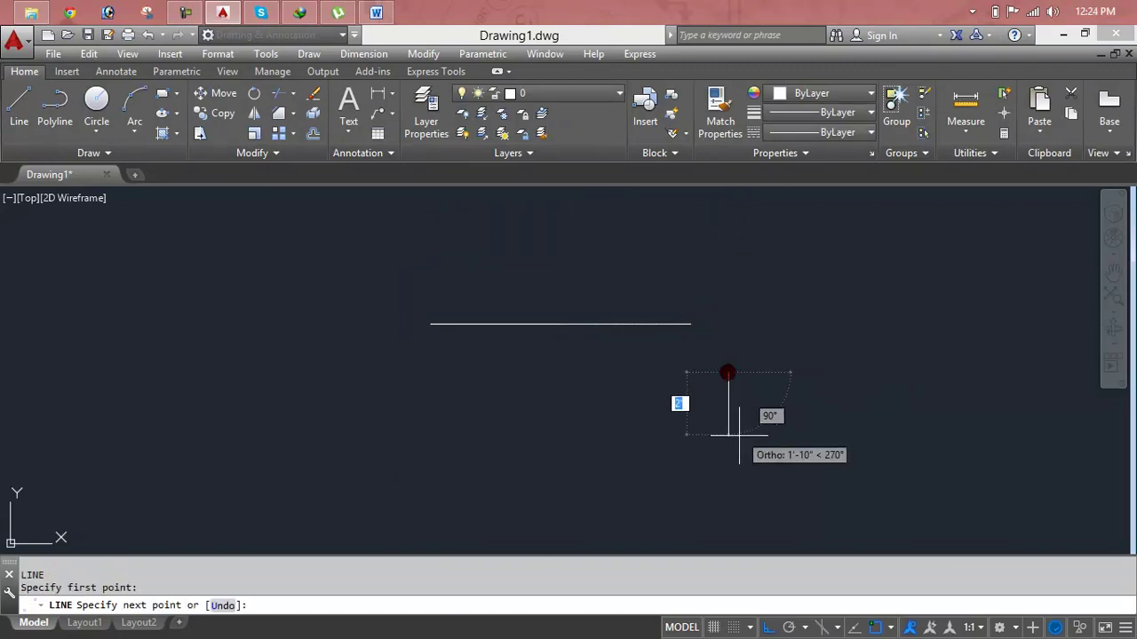
type("10'")
key("Return")
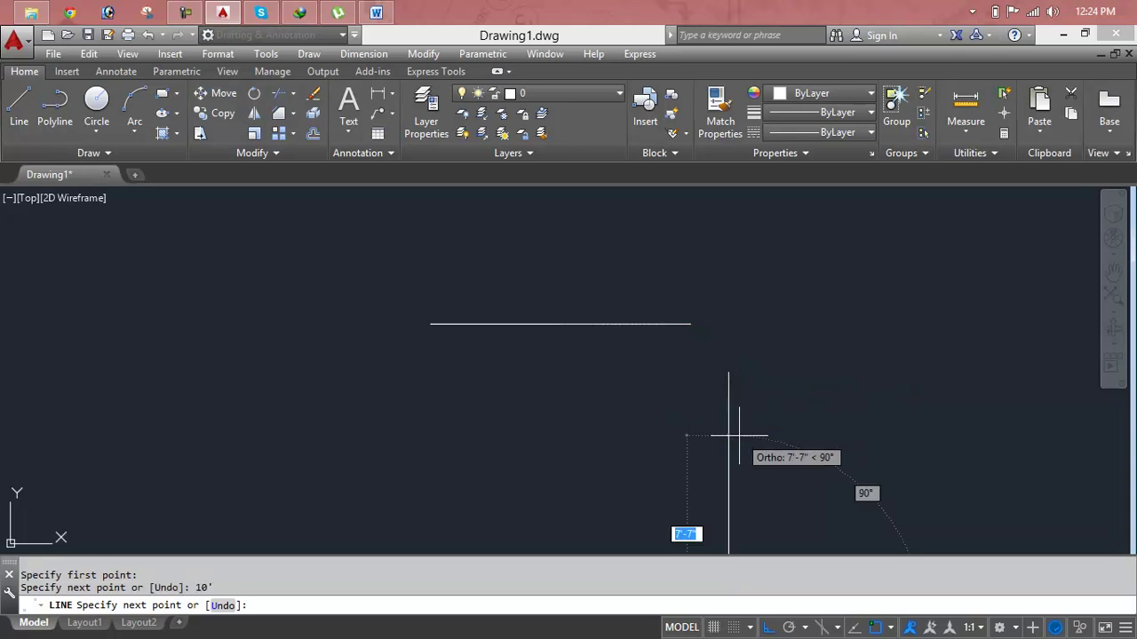
key("Escape")
key("Escape")
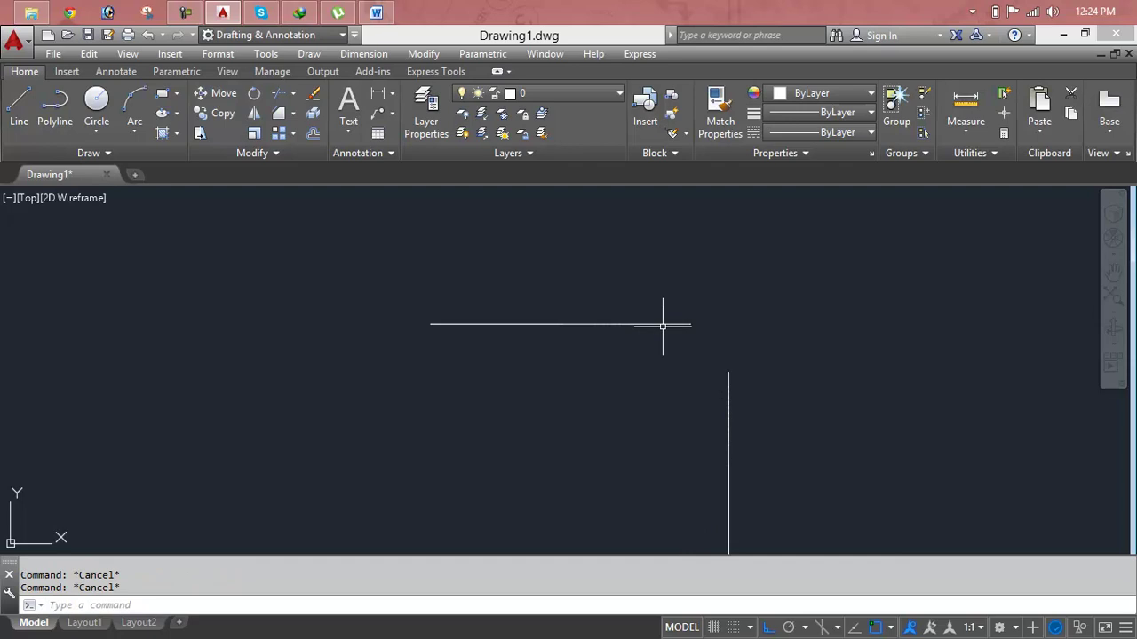
middle_click_drag(732, 407, 749, 287)
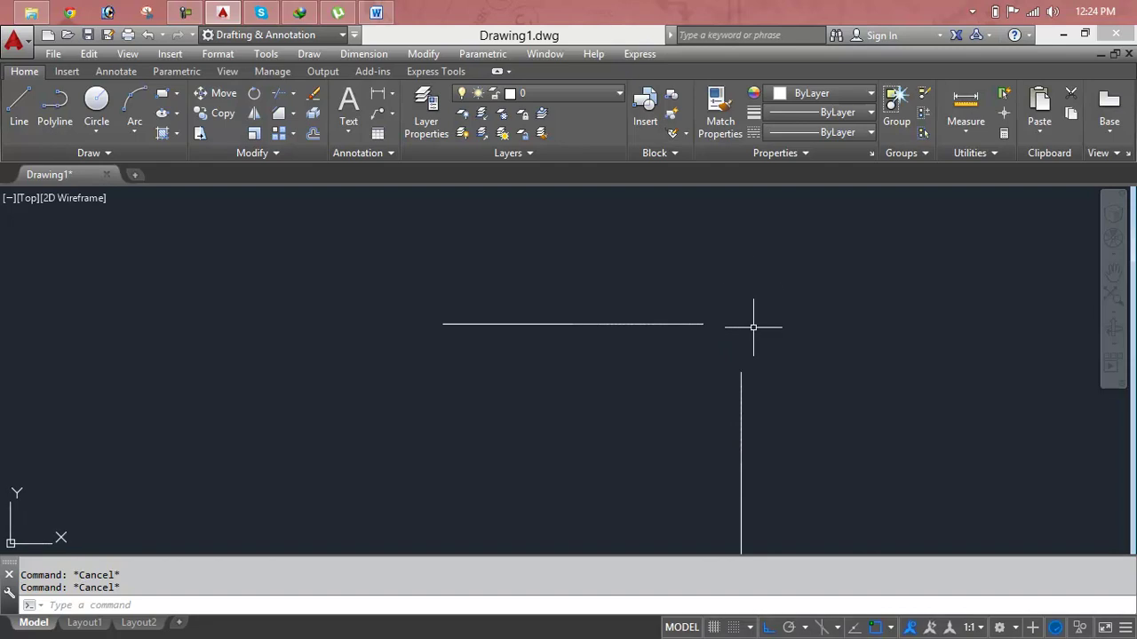
Set both CHAMFER distances to 3' and chamfer the horizontal line to the vertical line.
type("cha")
key("Return")
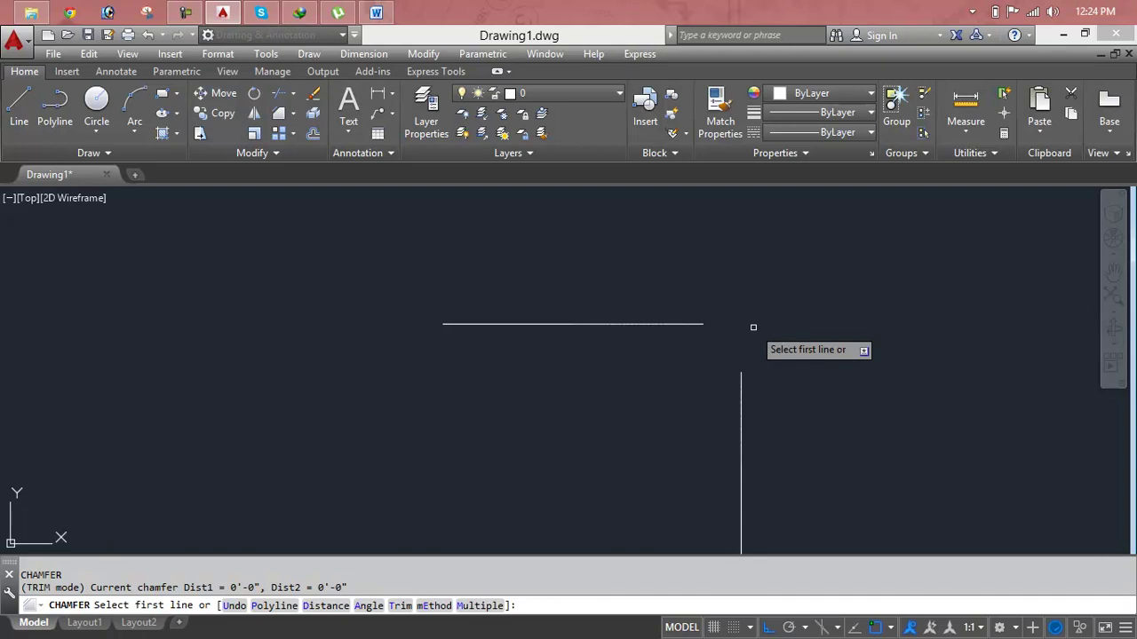
type("d")
key("Return")
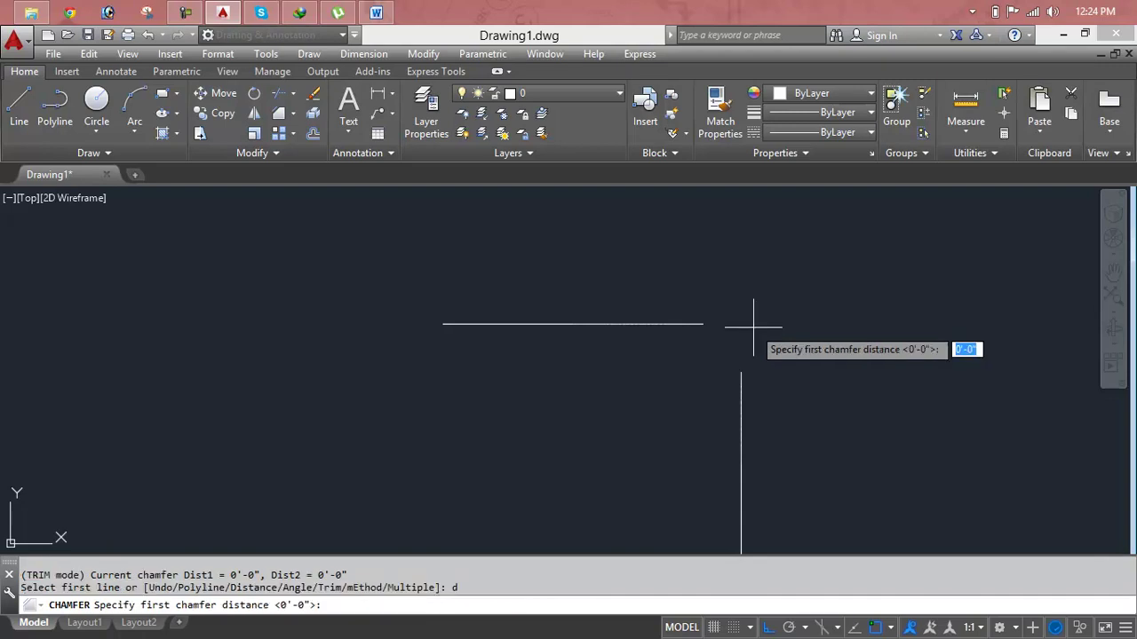
type("3")
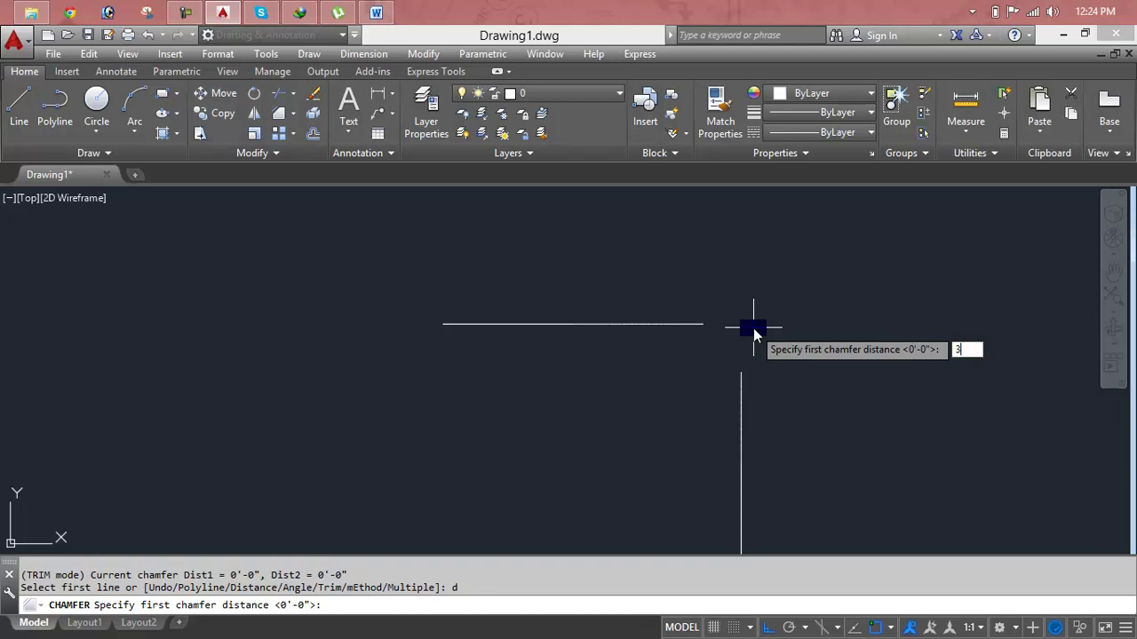
key("Return")
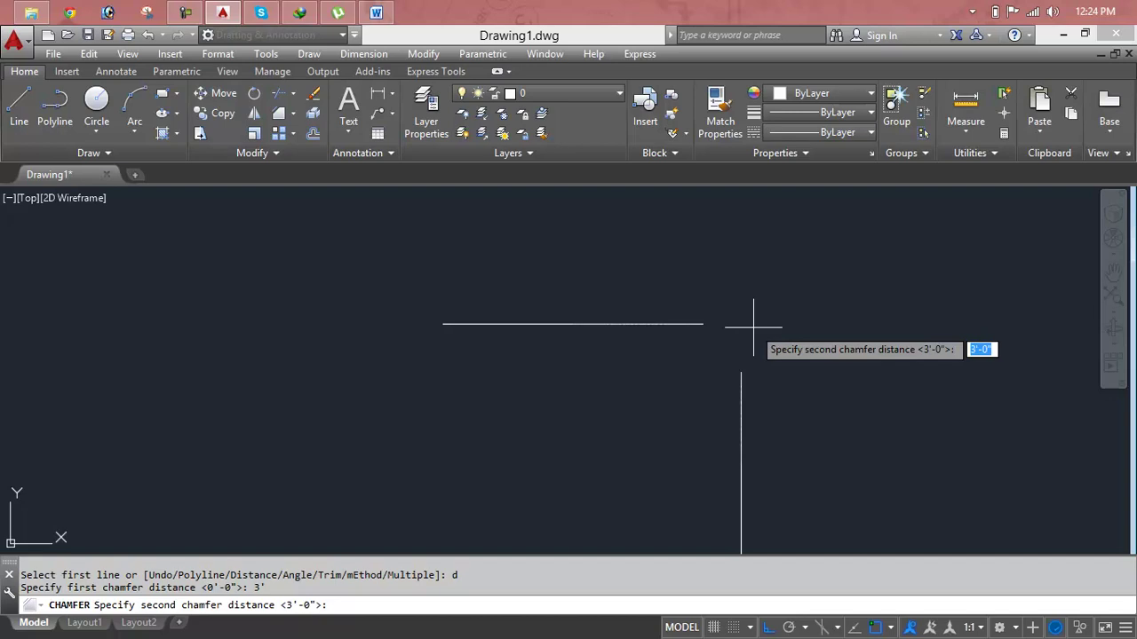
type("3")
key("Return")
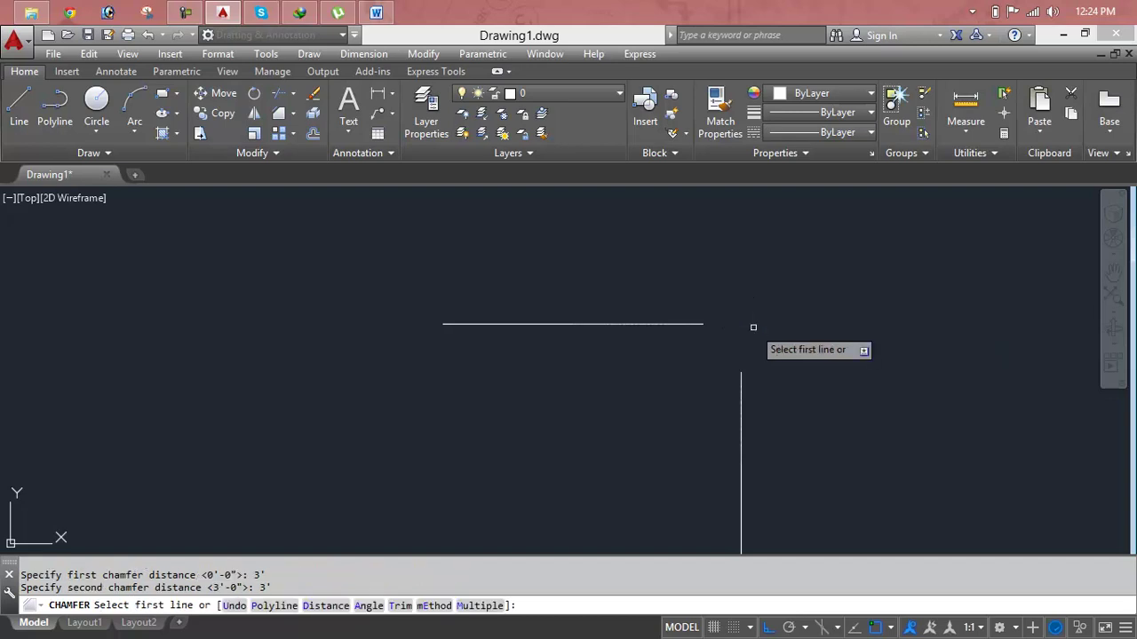
left_click(697, 326)
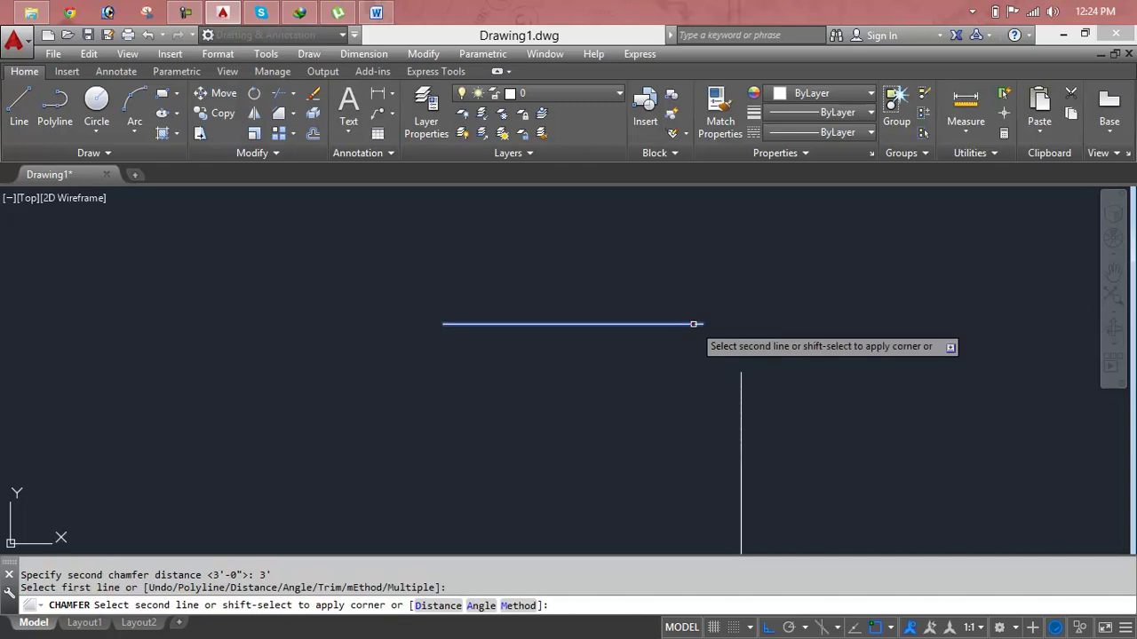
left_click(741, 400)
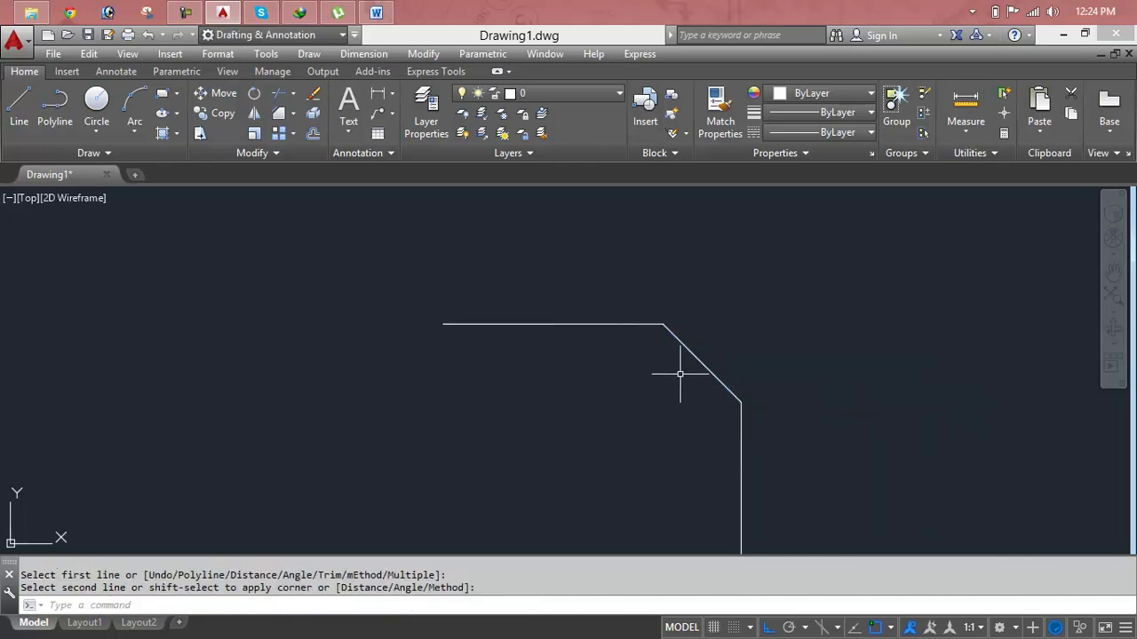
Zoom to extents so the whole drawing fits in view.
scroll(666, 295, "down", 2)
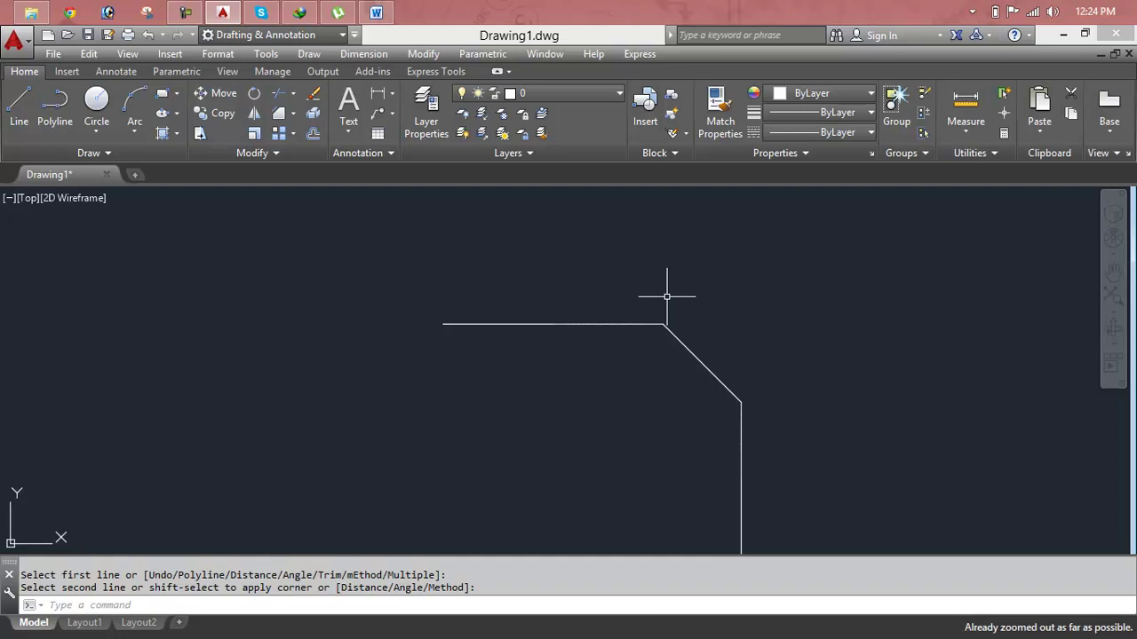
middle_click_drag(666, 297, 670, 297)
key("Escape")
key("Escape")
key("Escape")
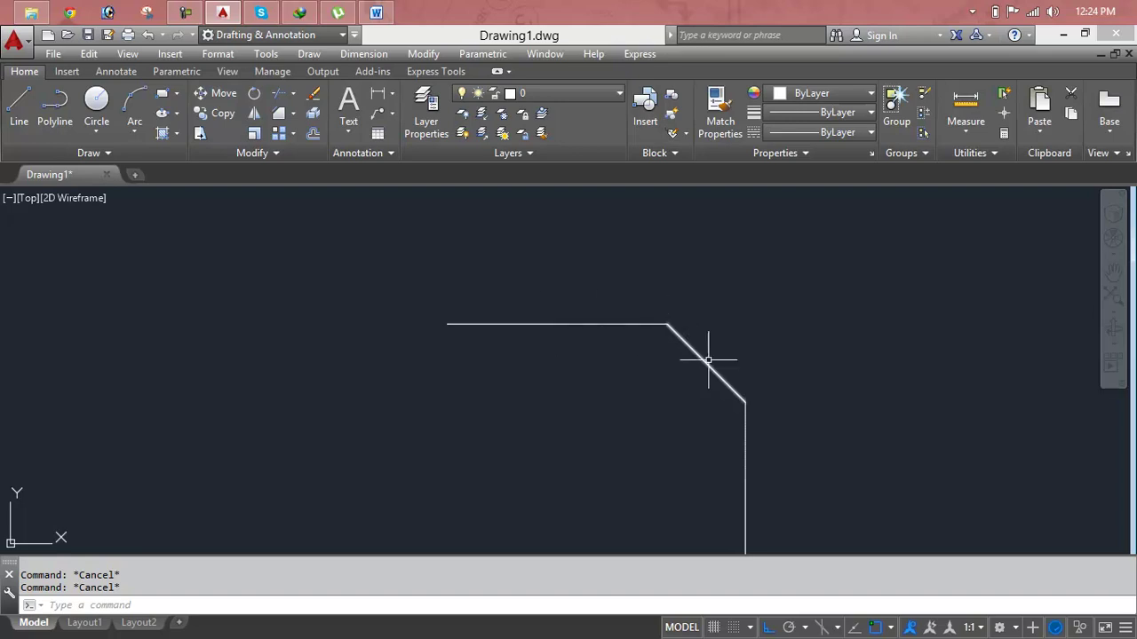
scroll(757, 411, "down", 2)
scroll(746, 391, "down", 1)
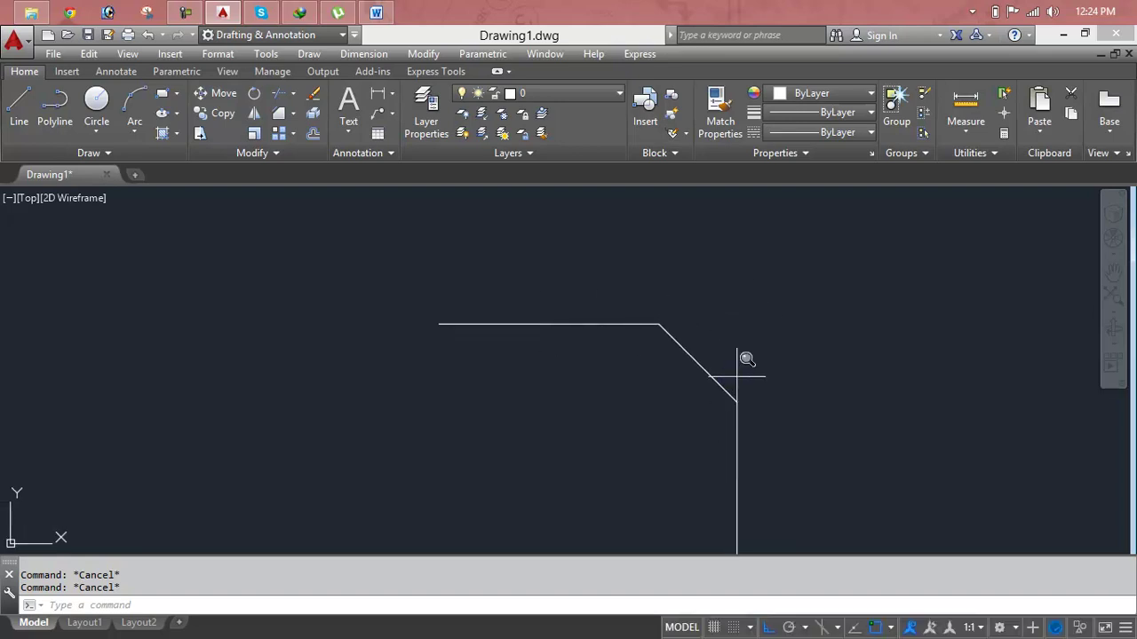
key("Return")
type("e")
key("Return")
scroll(784, 332, "down", 2)
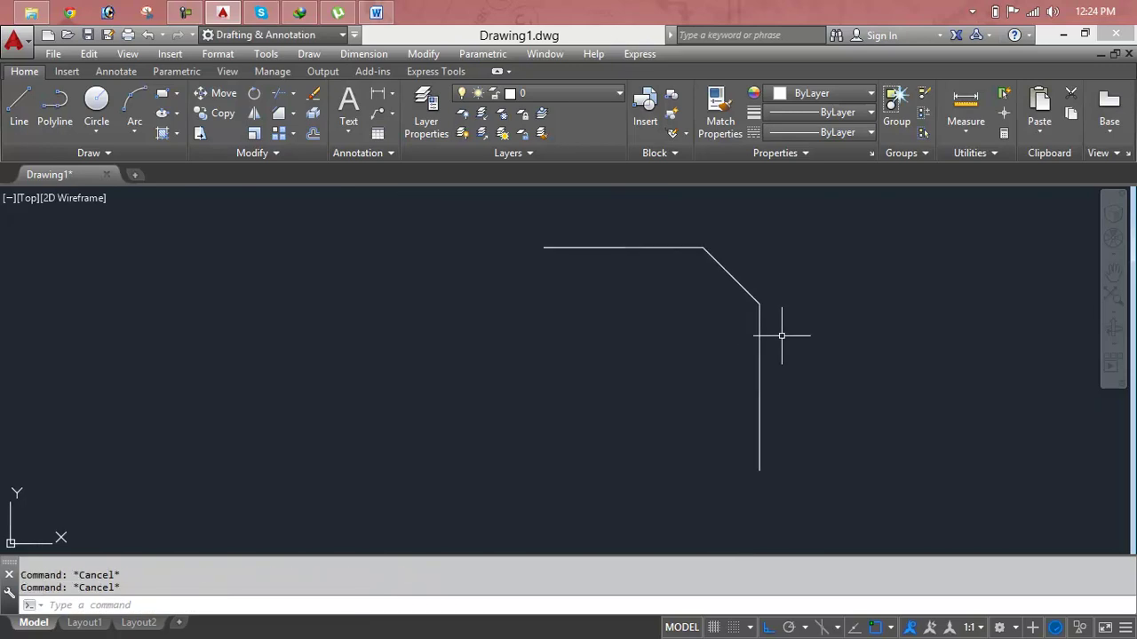
Measure the top line's length with DIST, from its chamfered end to its left end.
type("di")
key("Return")
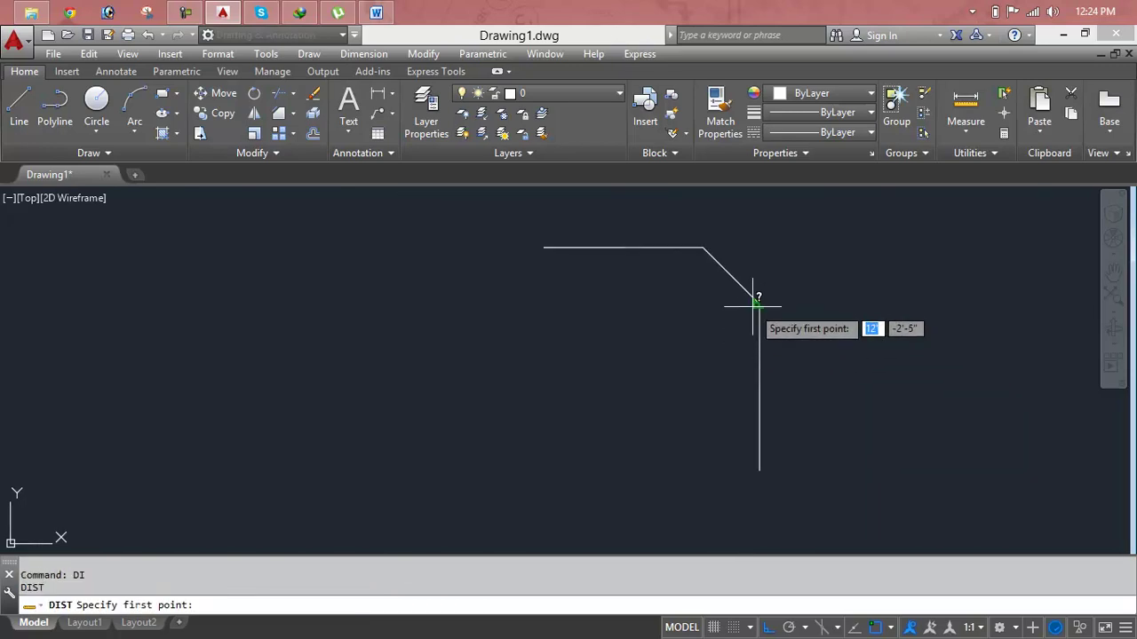
left_click(759, 304)
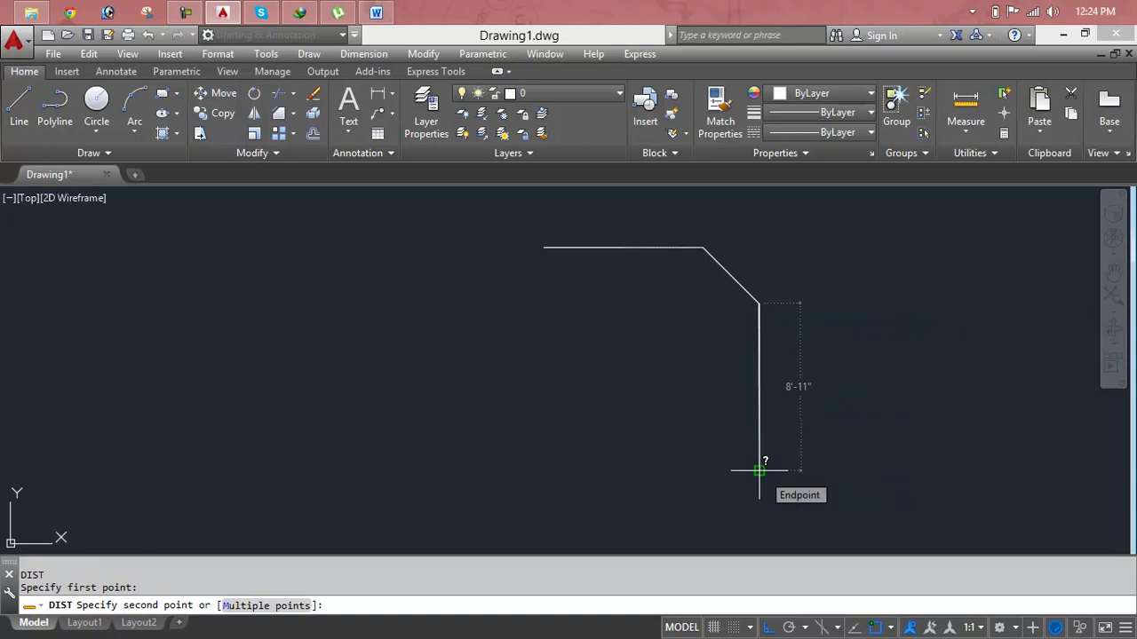
key("Escape")
key("Escape")
key("Return")
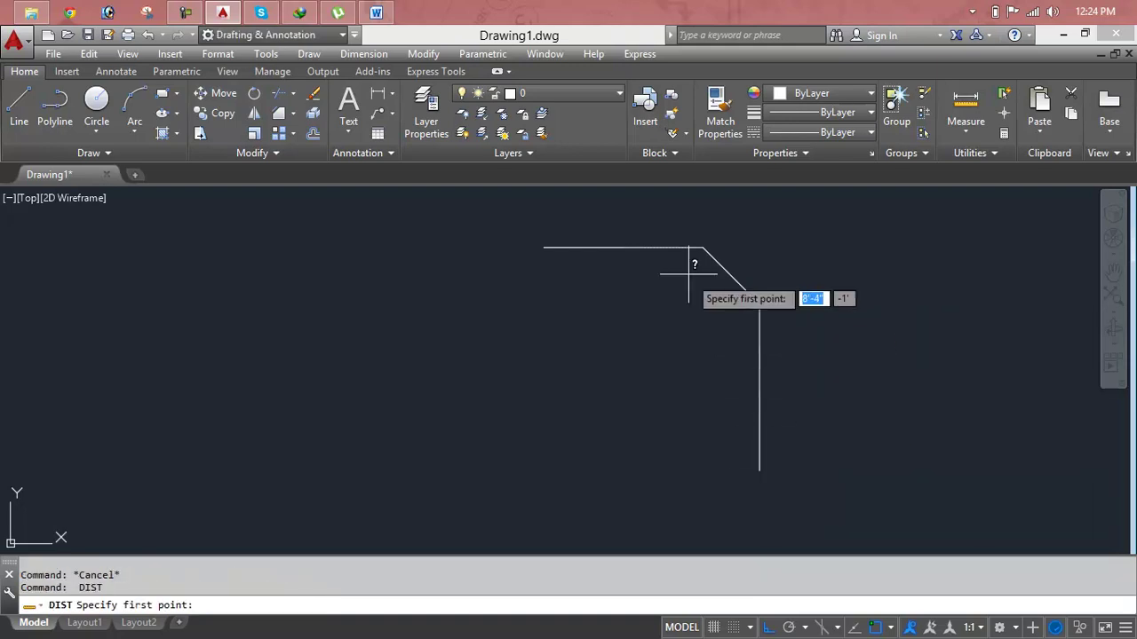
left_click(701, 247)
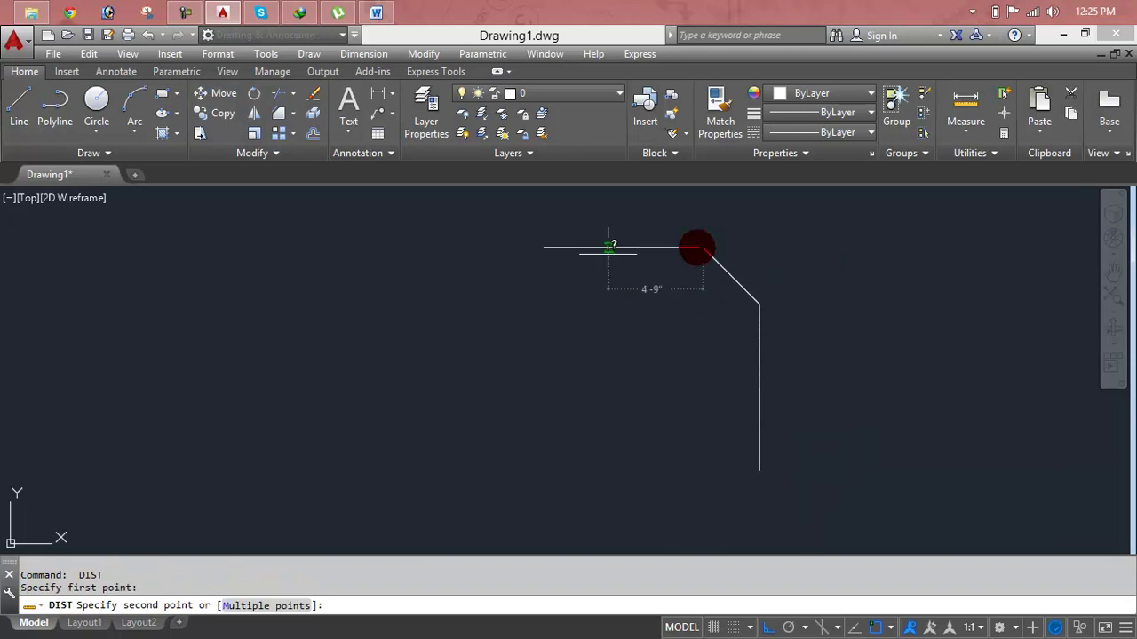
left_click(544, 248)
key("Escape")
key("Escape")
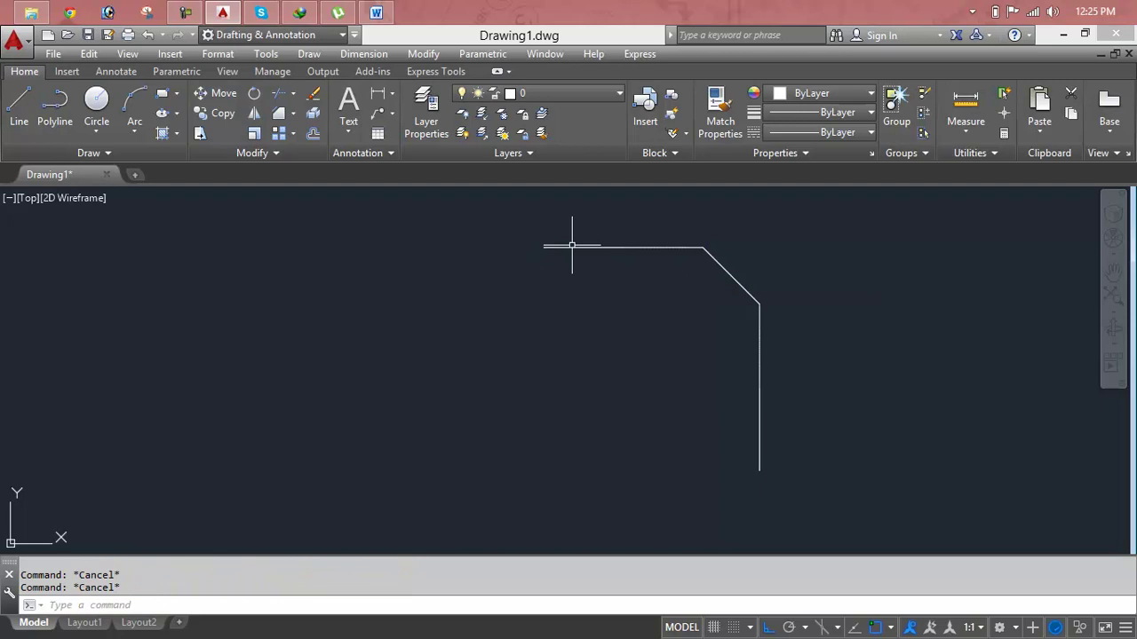
Clear the selections and undo the 3' by 3' chamfer.
left_click(573, 246)
key("Escape")
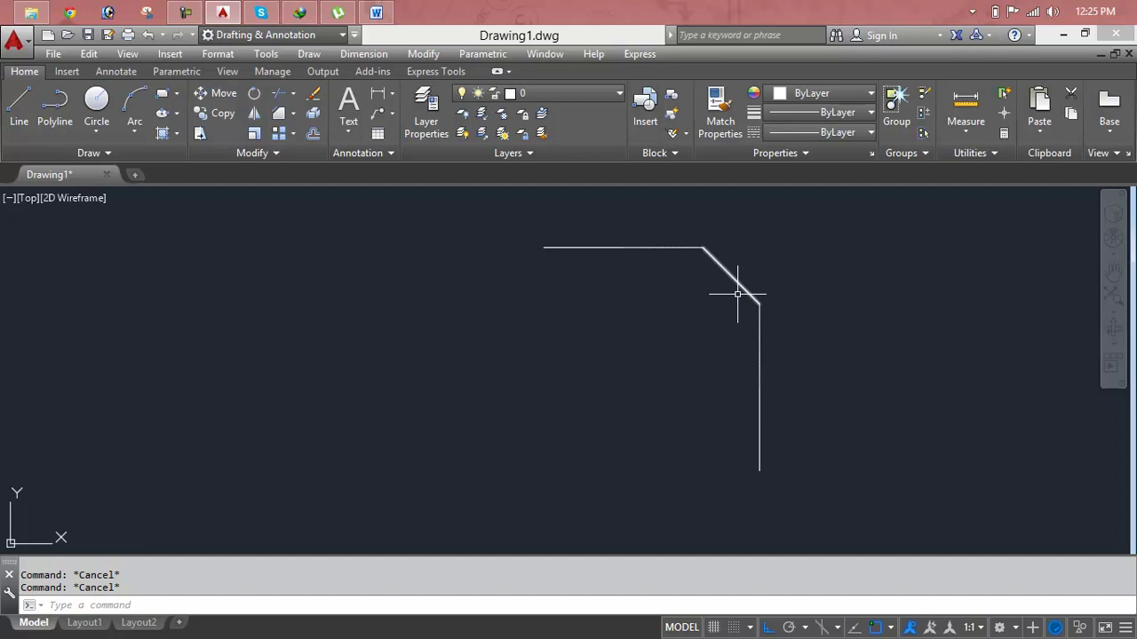
left_click(825, 238)
key("Escape")
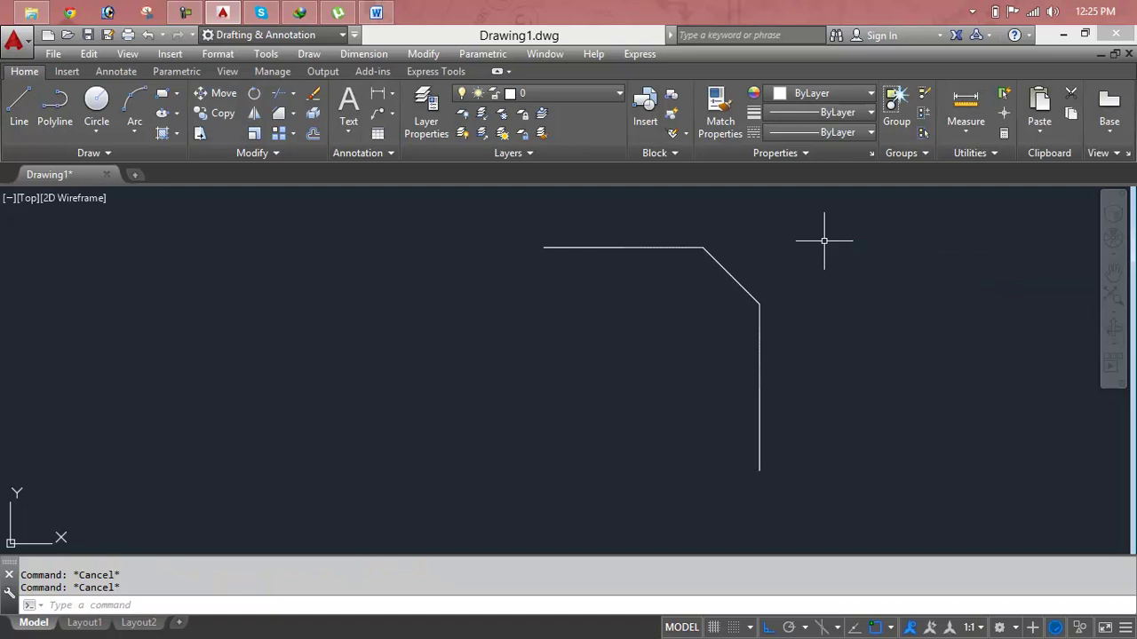
key("ctrl+z")
key("ctrl+z")
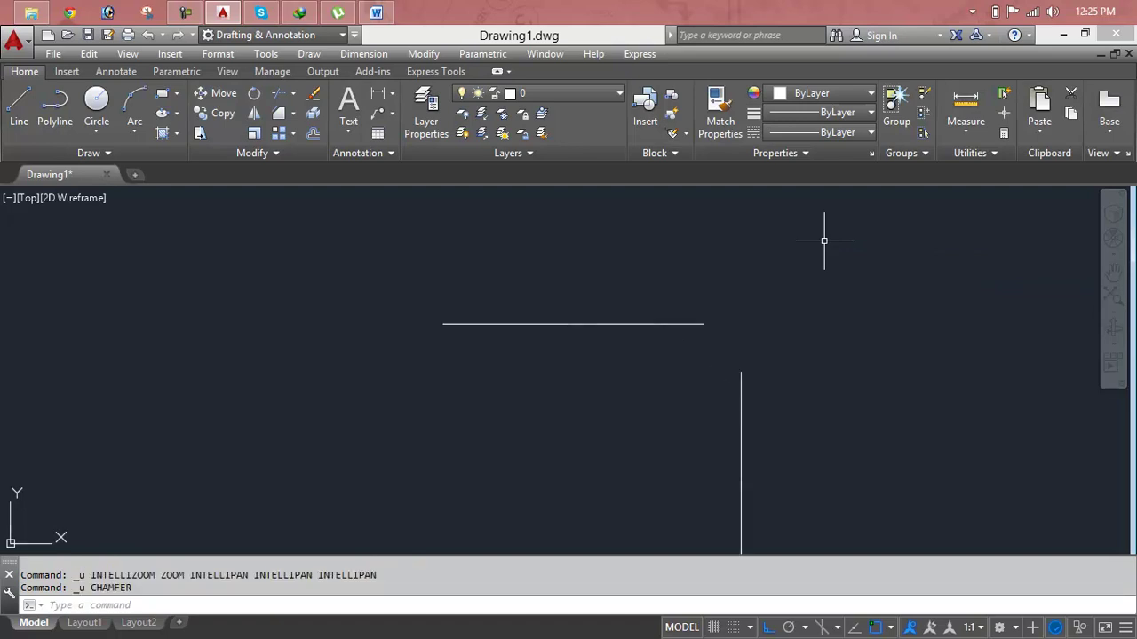
Chamfer the horizontal and vertical lines with 0 distances to form a square corner.
middle_click_drag(823, 244, 820, 228)
scroll(791, 284, "down", 4)
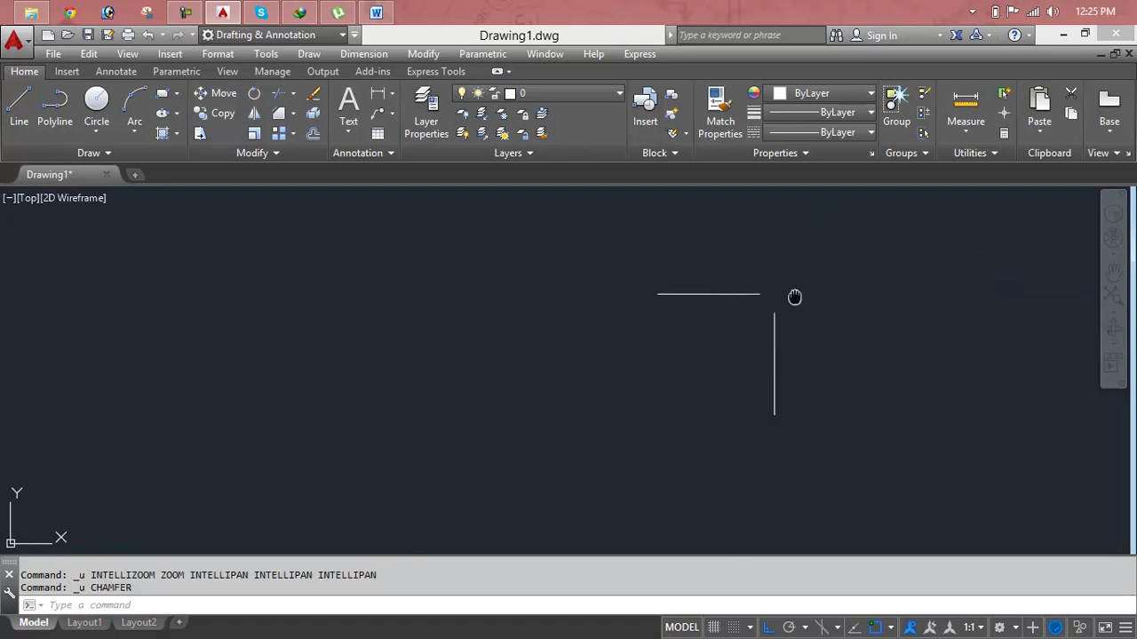
scroll(783, 278, "up", 2)
key("Escape")
key("Escape")
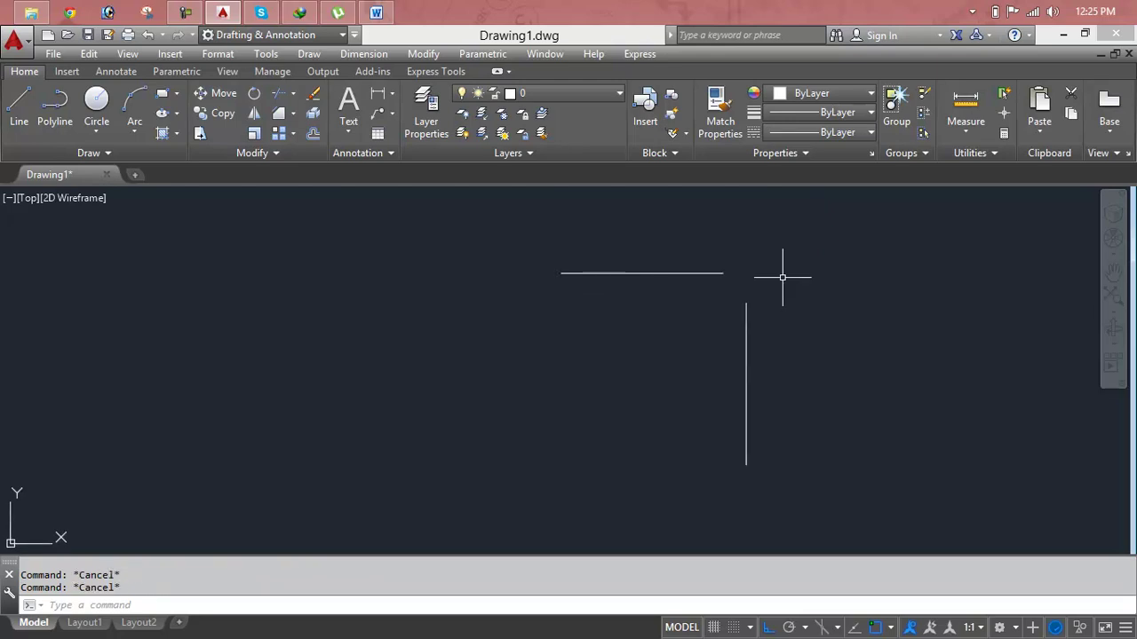
type("c")
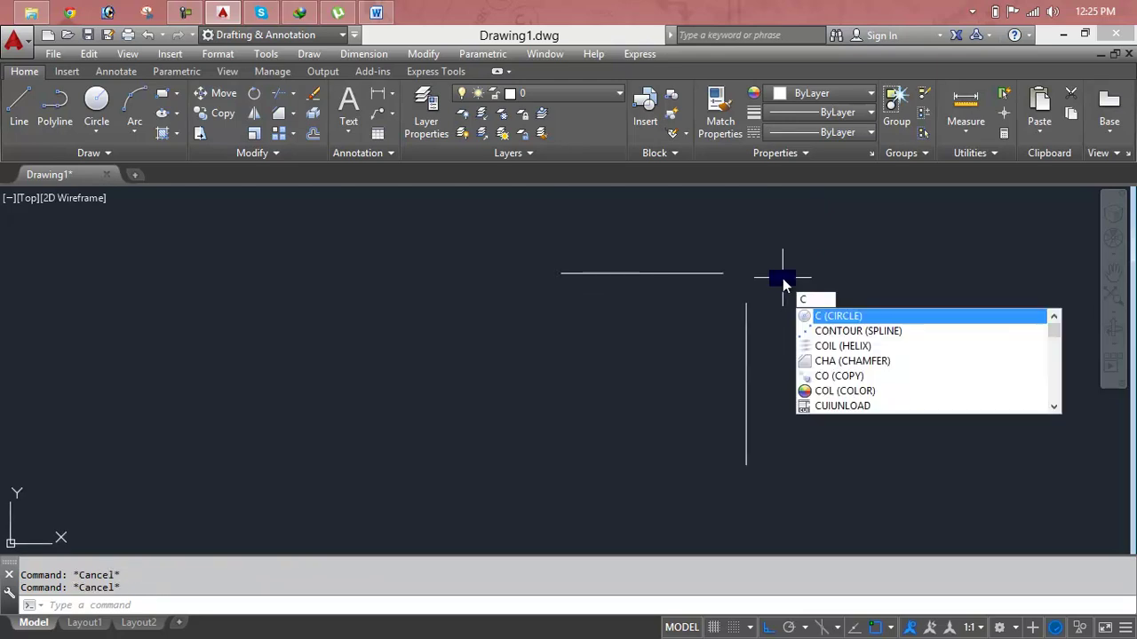
key("Escape")
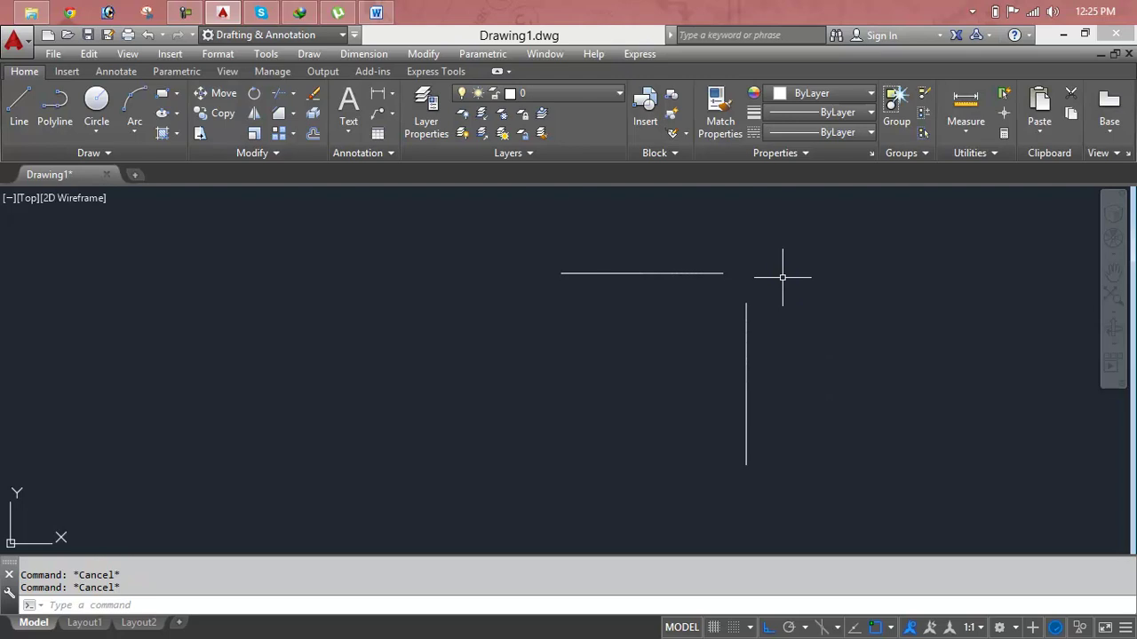
type("cha")
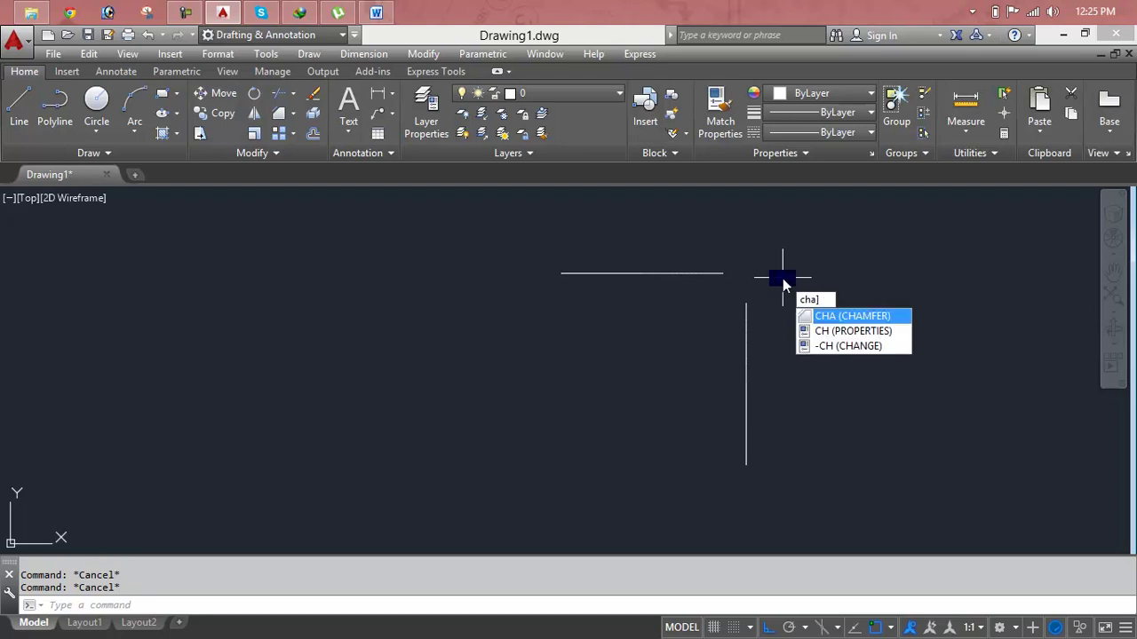
key("Return")
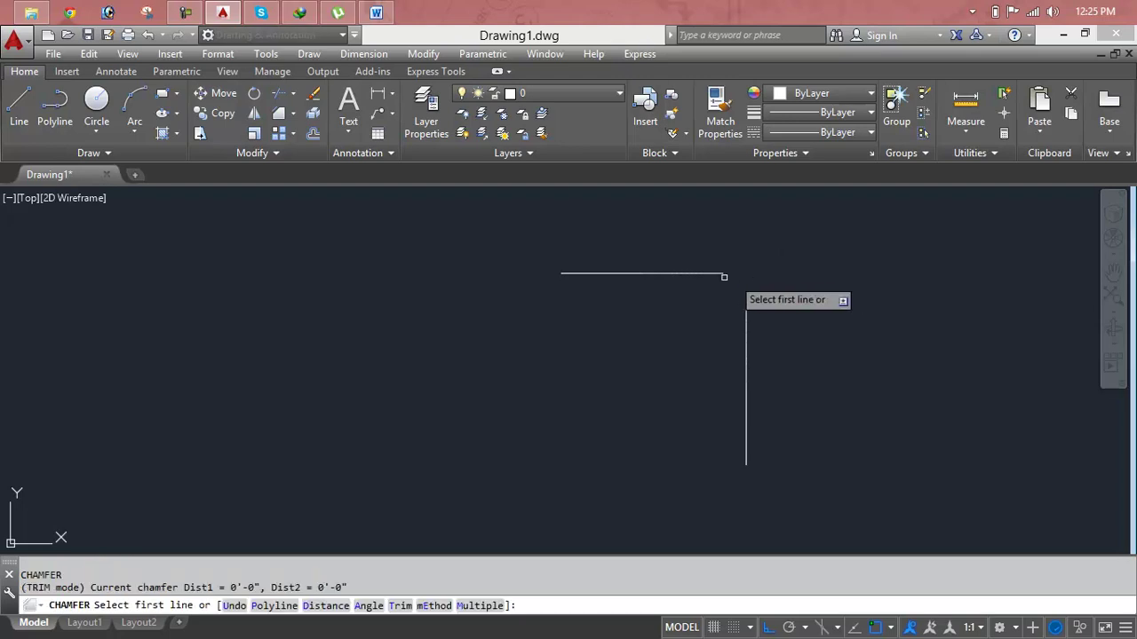
left_click(715, 273)
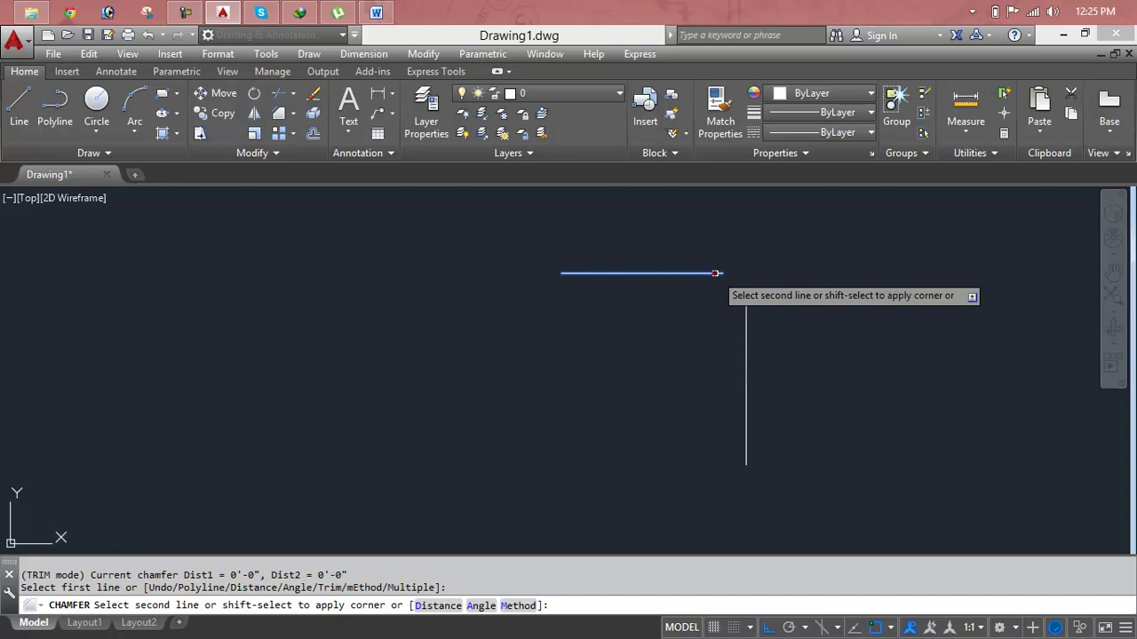
left_click(746, 325)
key("Escape")
key("Escape")
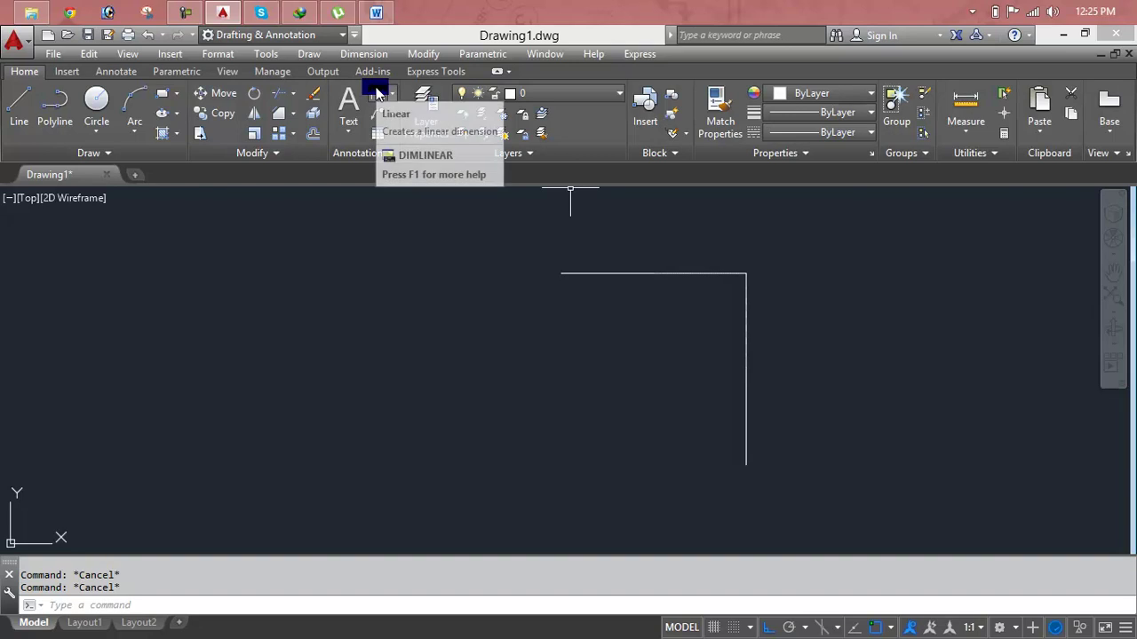
Add linear dimensions to the top line and the vertical line.
left_click(378, 93)
key("Return")
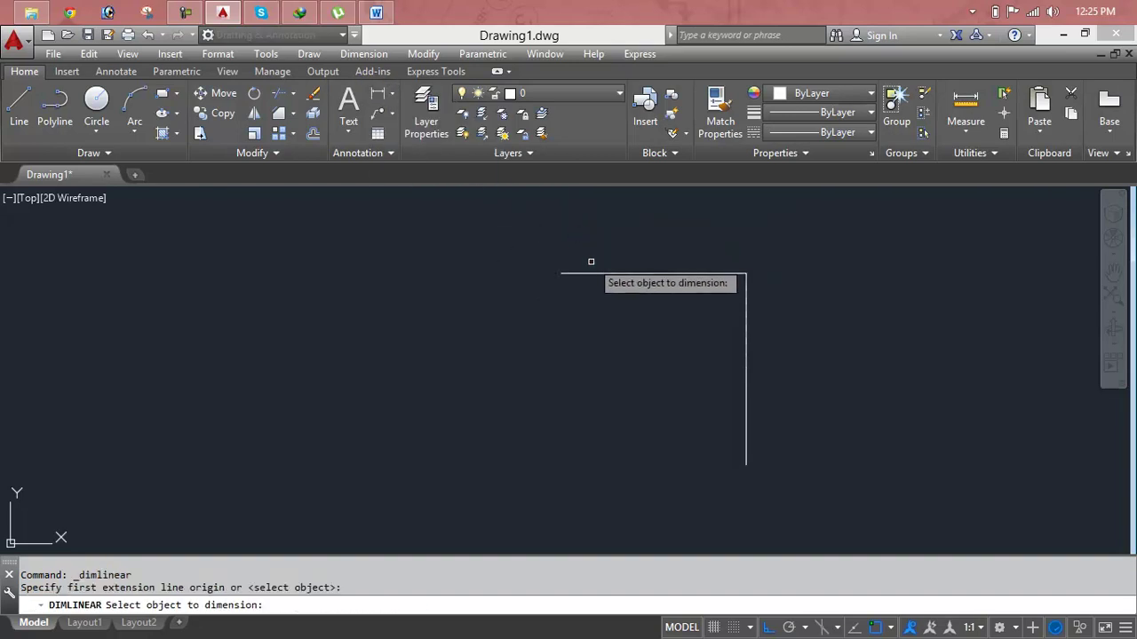
left_click(593, 272)
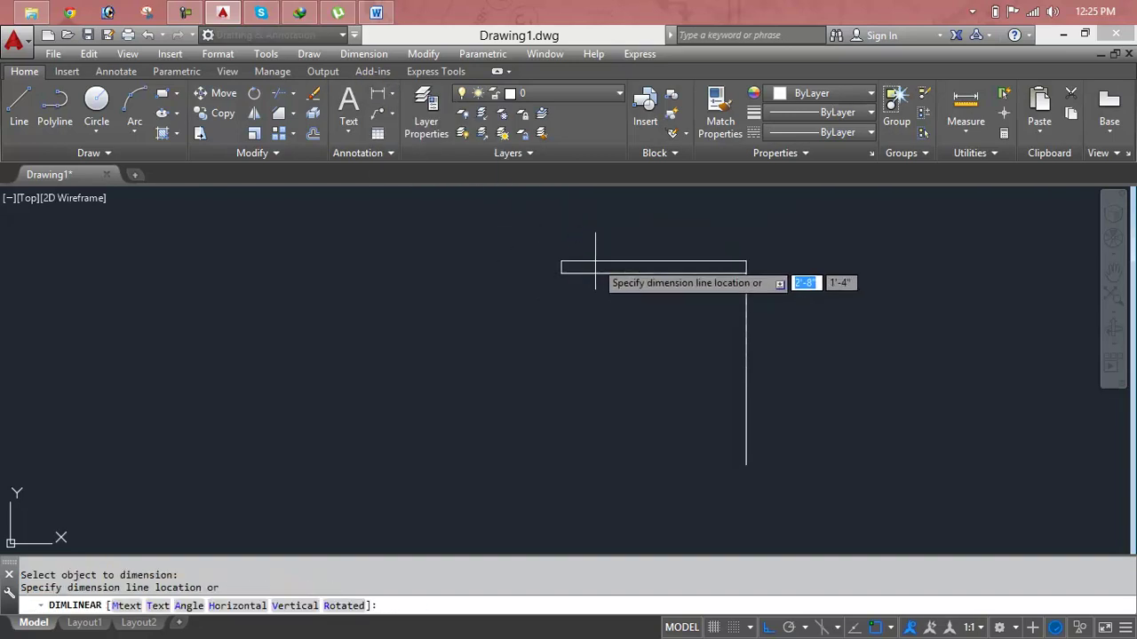
left_click(599, 236)
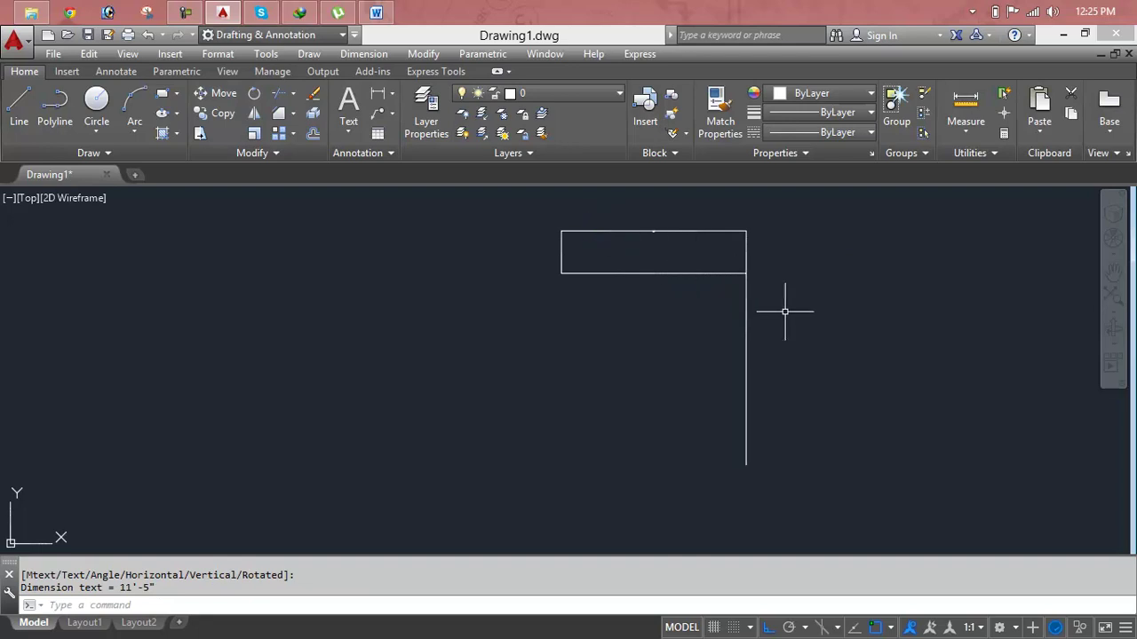
right_click(785, 315)
left_click(808, 323)
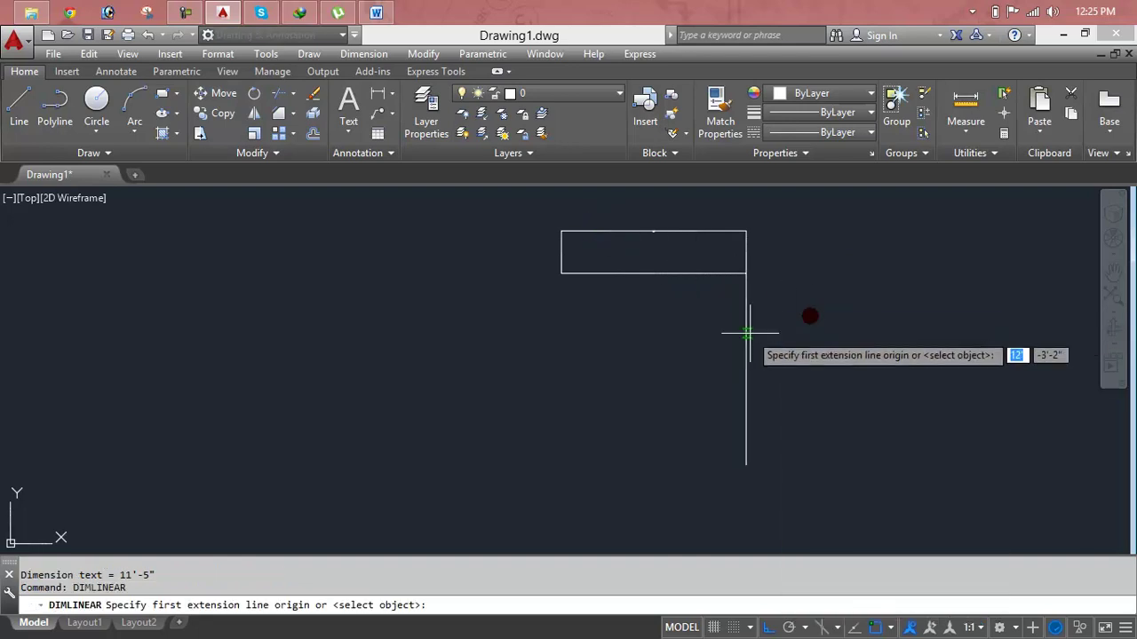
key("Return")
left_click(744, 326)
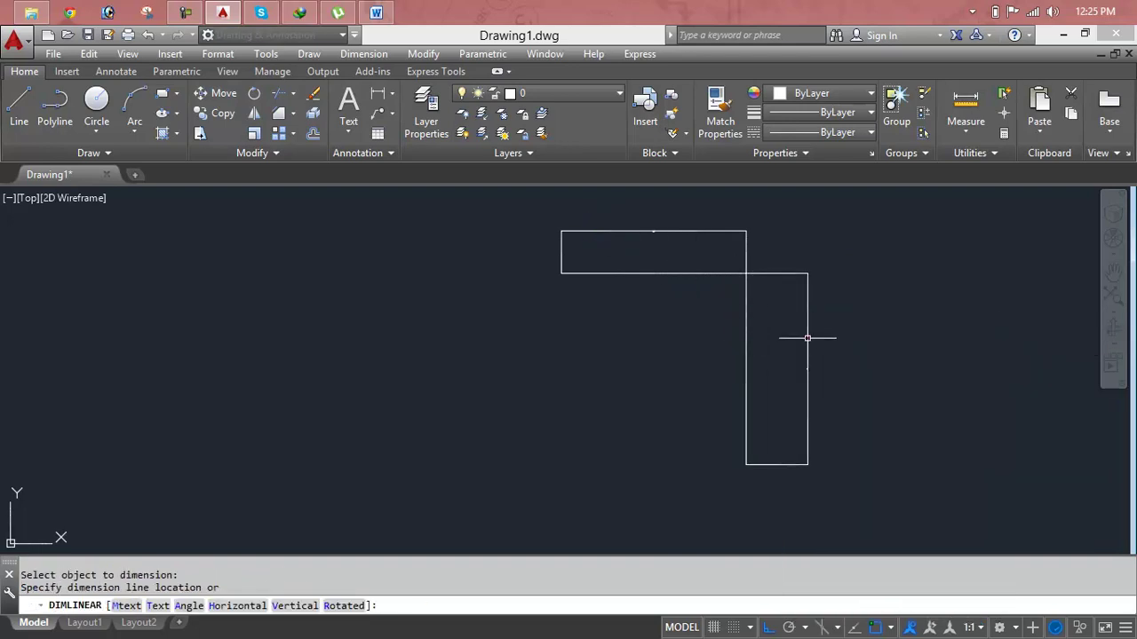
left_click(808, 335)
key("Escape")
key("Escape")
Set DIMSCALE to 3.
type("dscale")
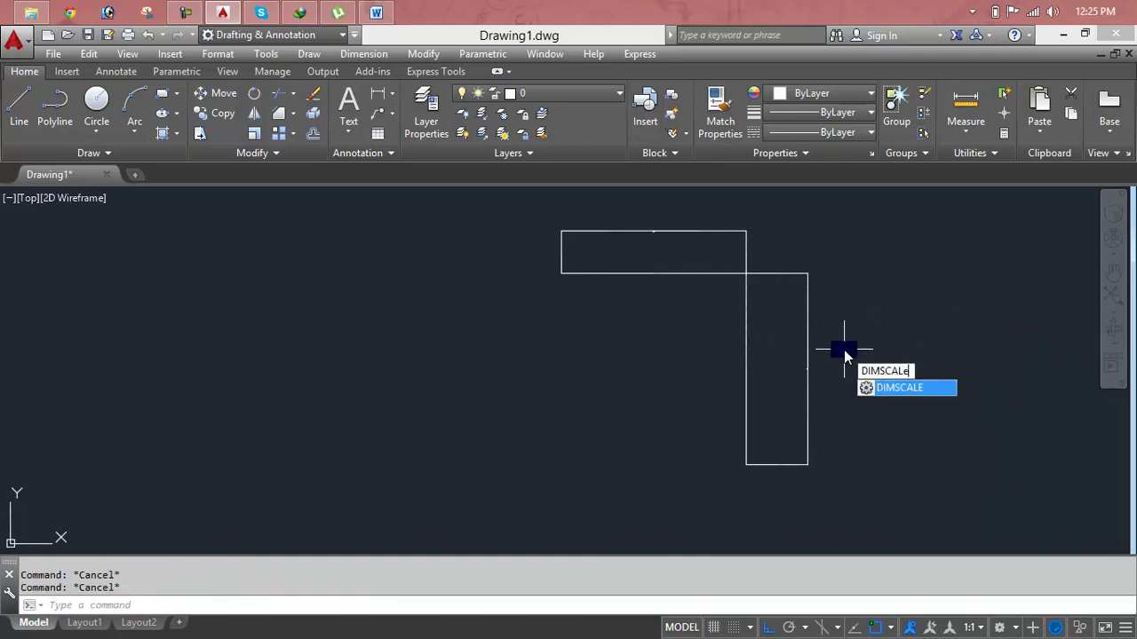
key("Return")
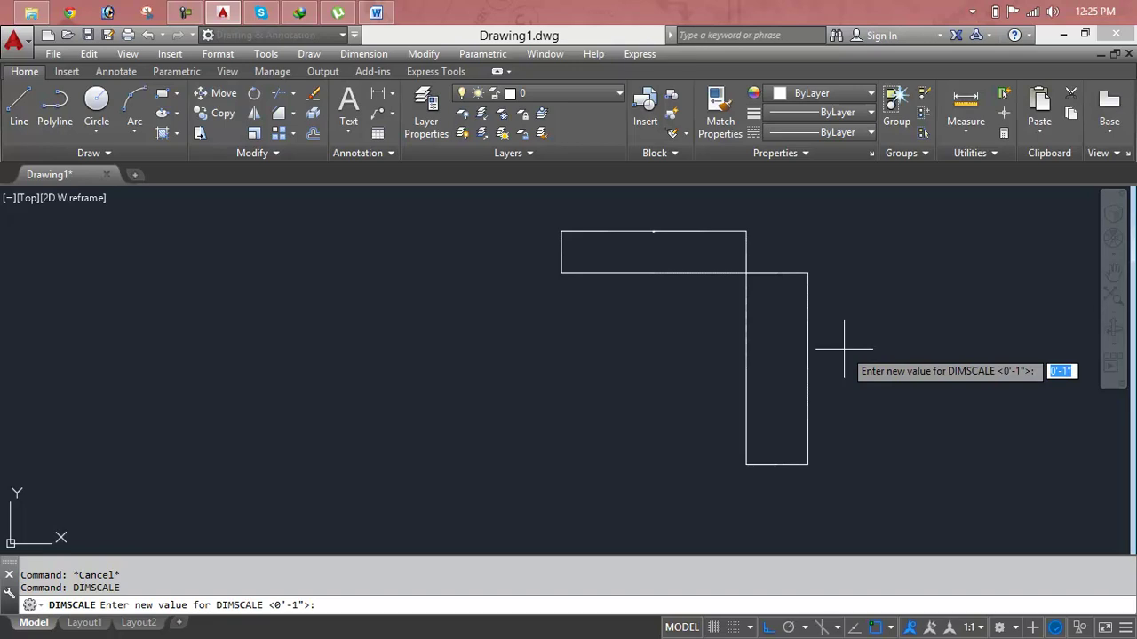
type("3")
key("Return")
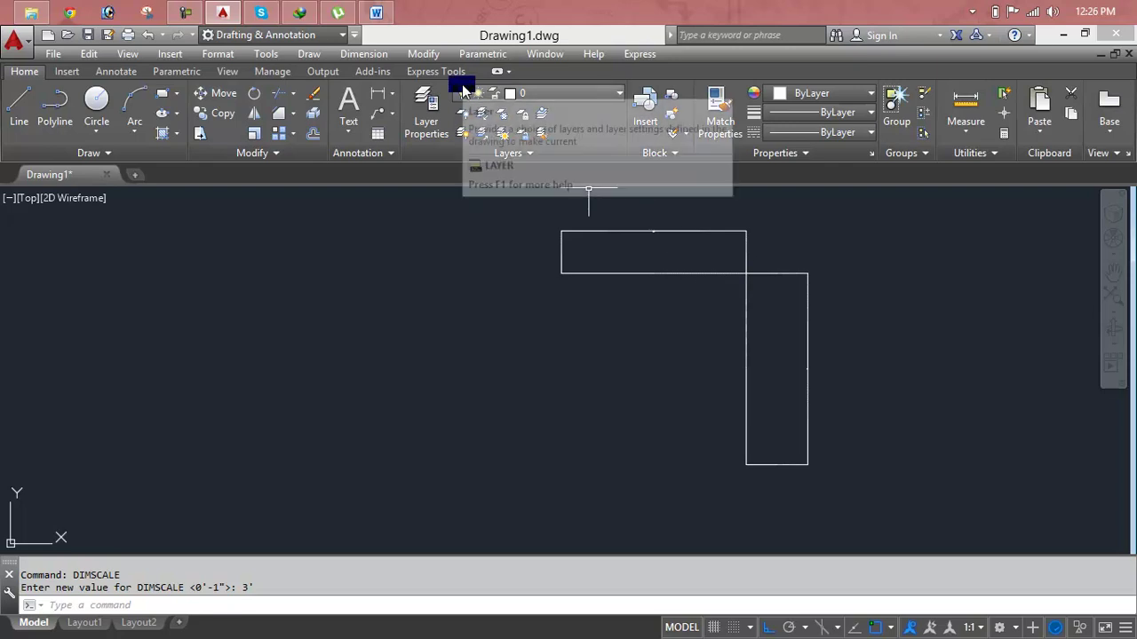
Apply Dimension Update to the 11'-5" and 11'-10" dimensions so they redraw at DIMSCALE 3.
left_click(187, 76)
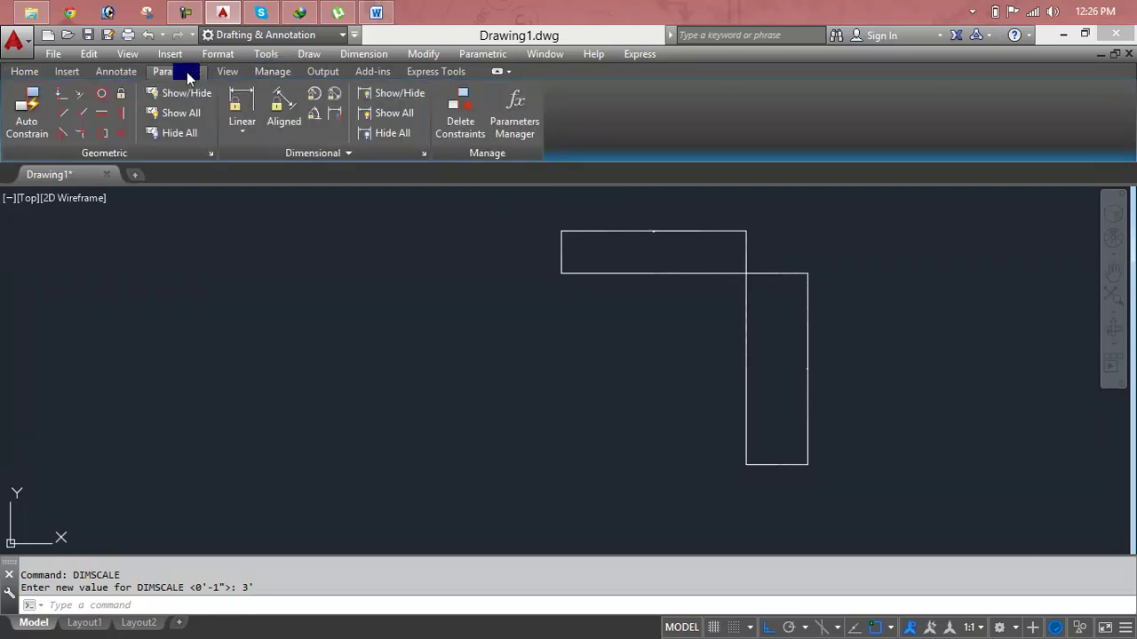
left_click(138, 71)
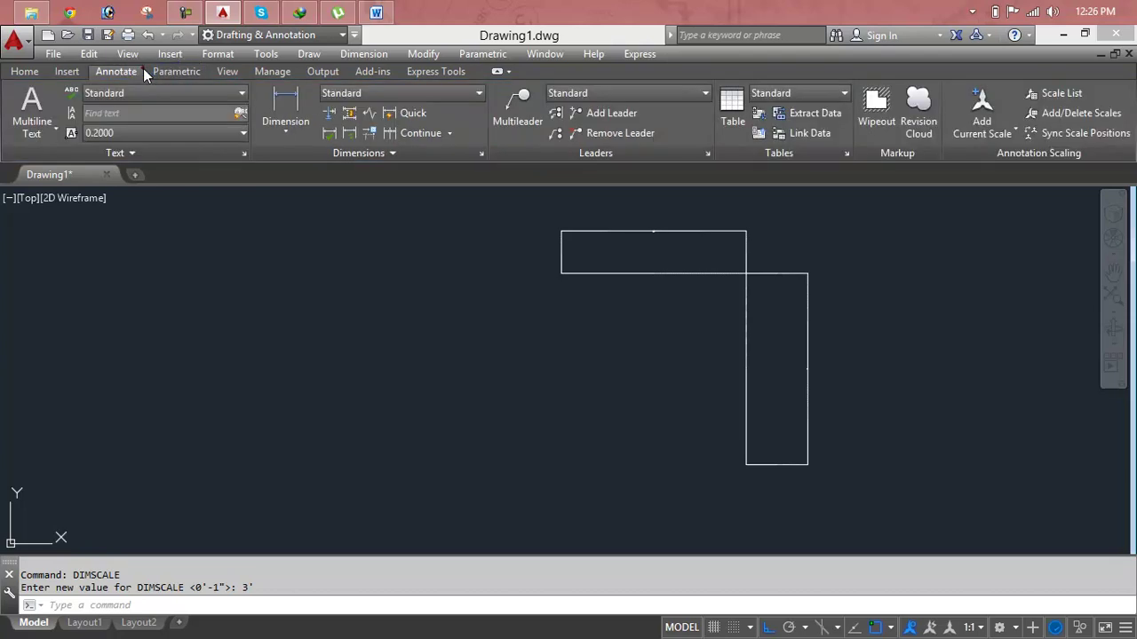
left_click(349, 133)
left_click(643, 229)
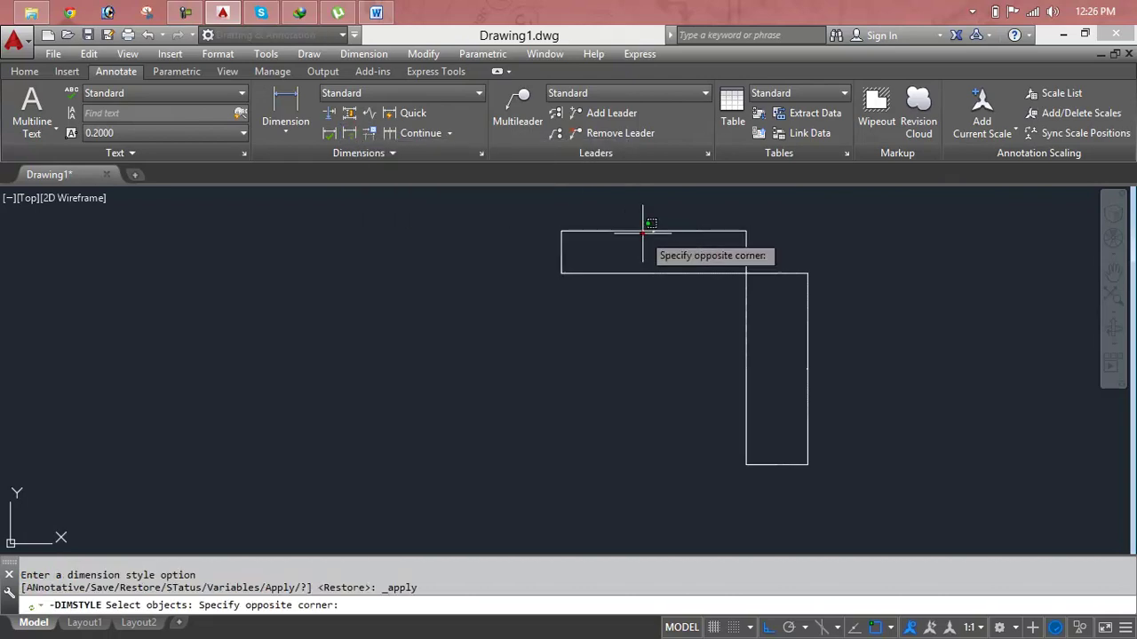
left_click(734, 223)
left_click(741, 218)
left_click(703, 235)
left_click(870, 283)
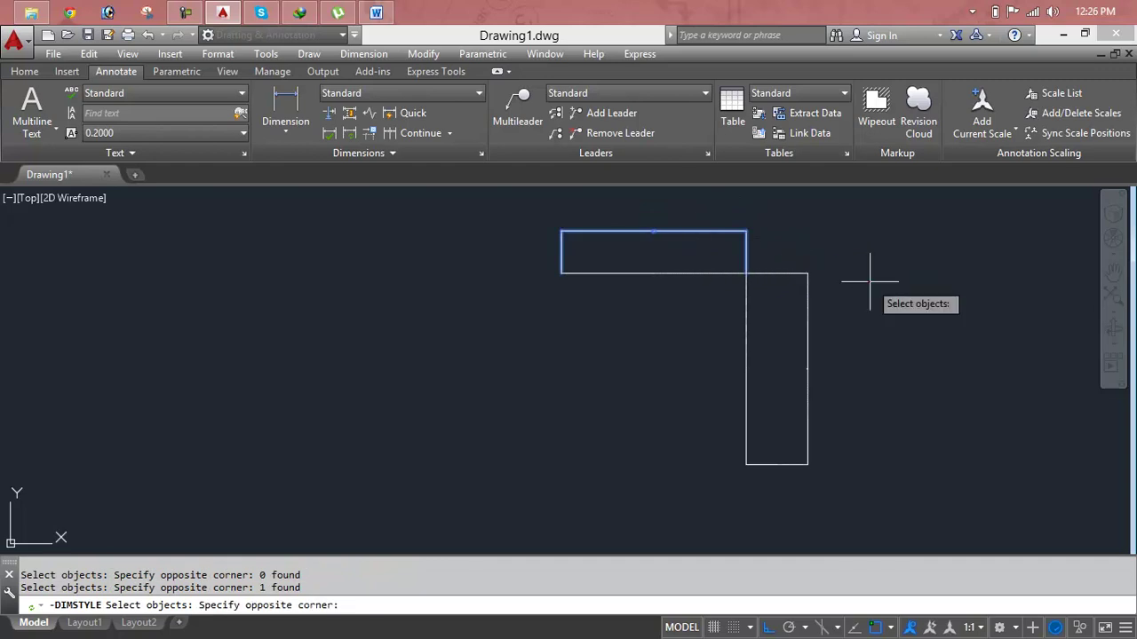
left_click(795, 366)
key("Return")
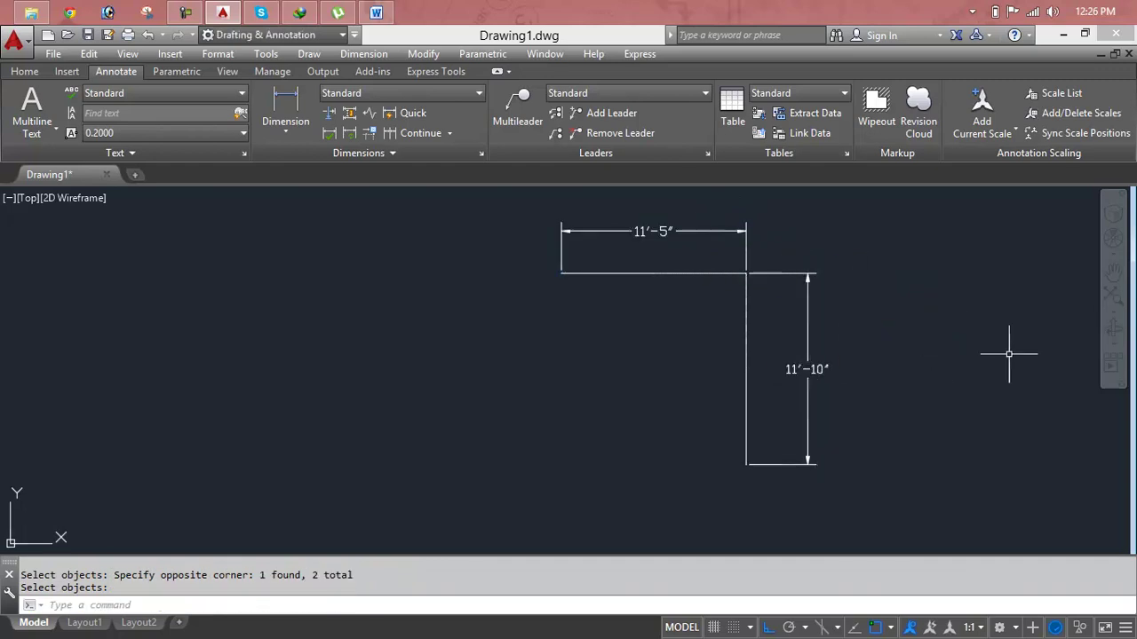
key("Escape")
key("Escape")
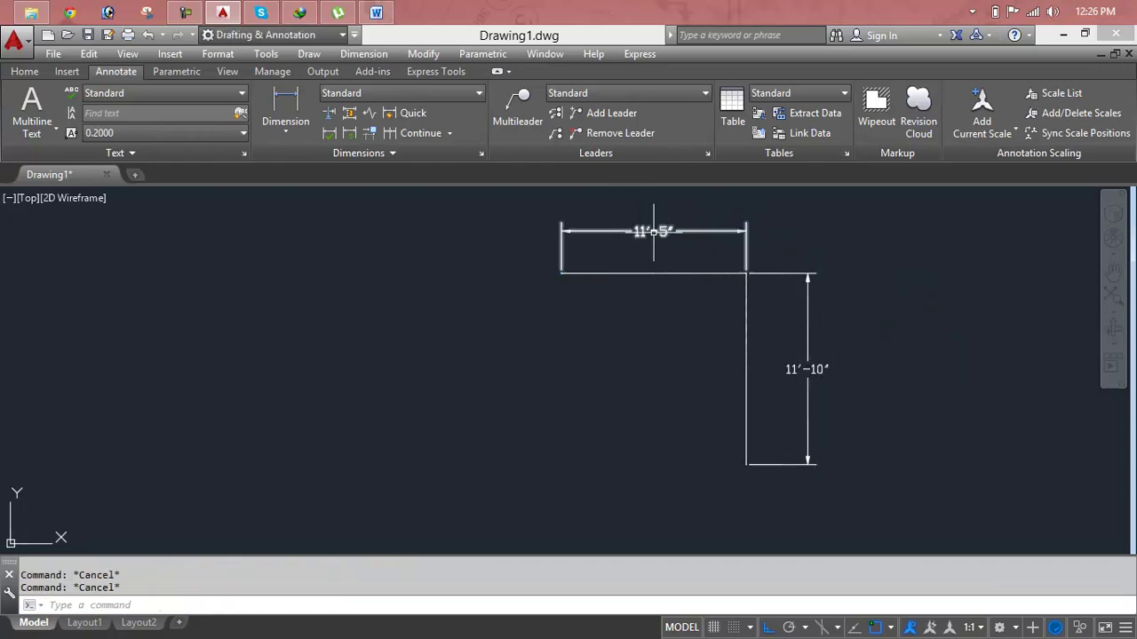
Erase both dimensions and the existing lines.
left_click(809, 223)
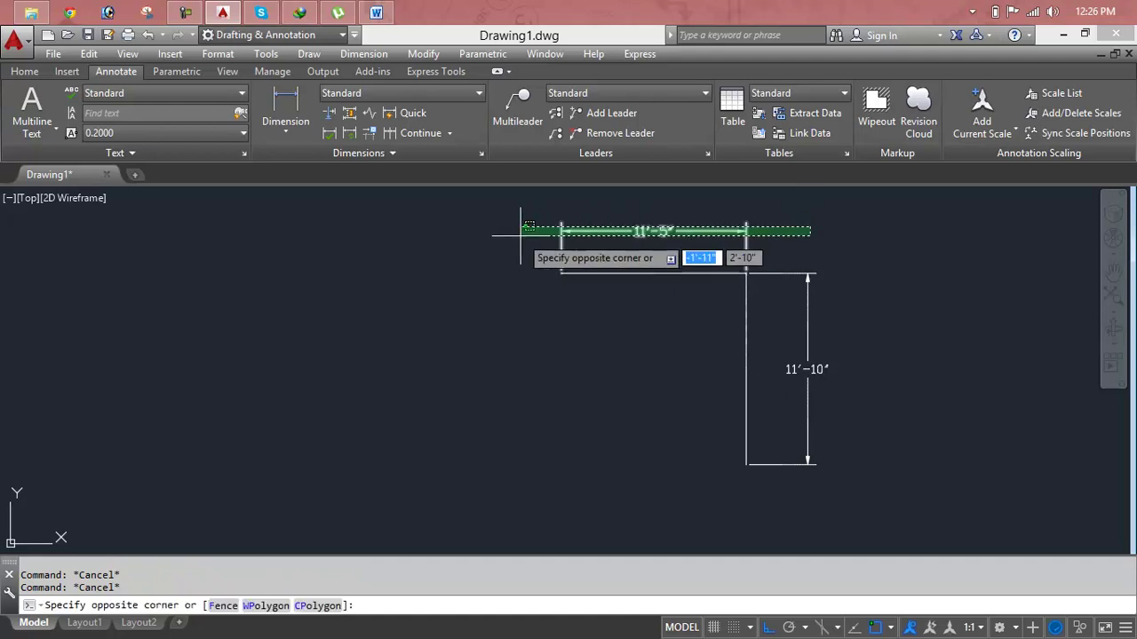
left_click(521, 235)
key("Delete")
left_click(886, 240)
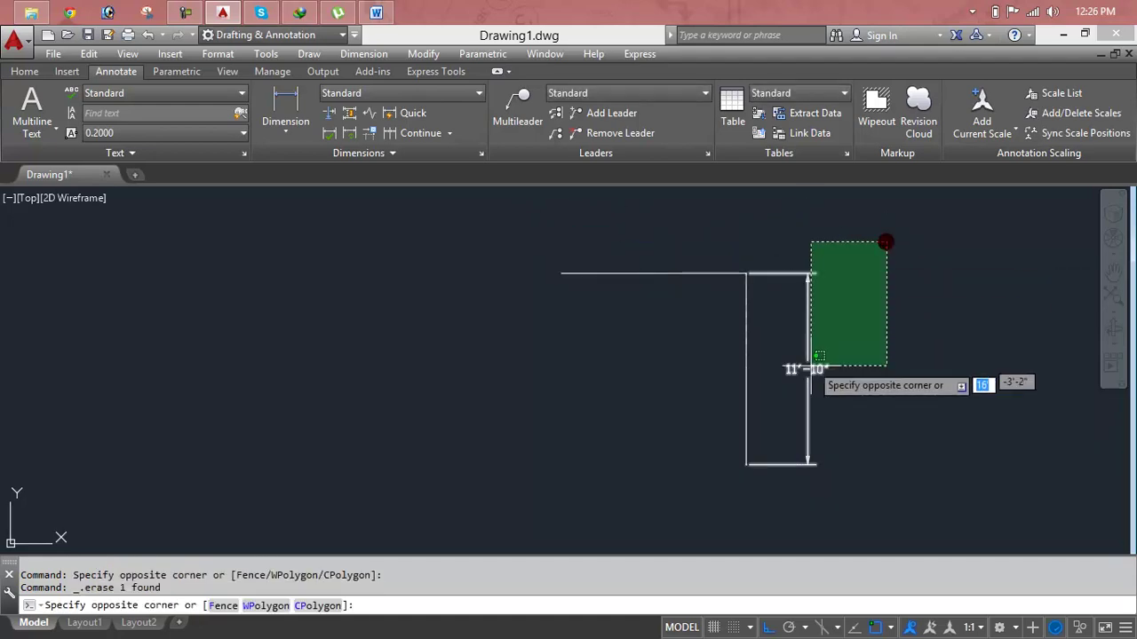
left_click(775, 482)
key("Delete")
left_click(774, 234)
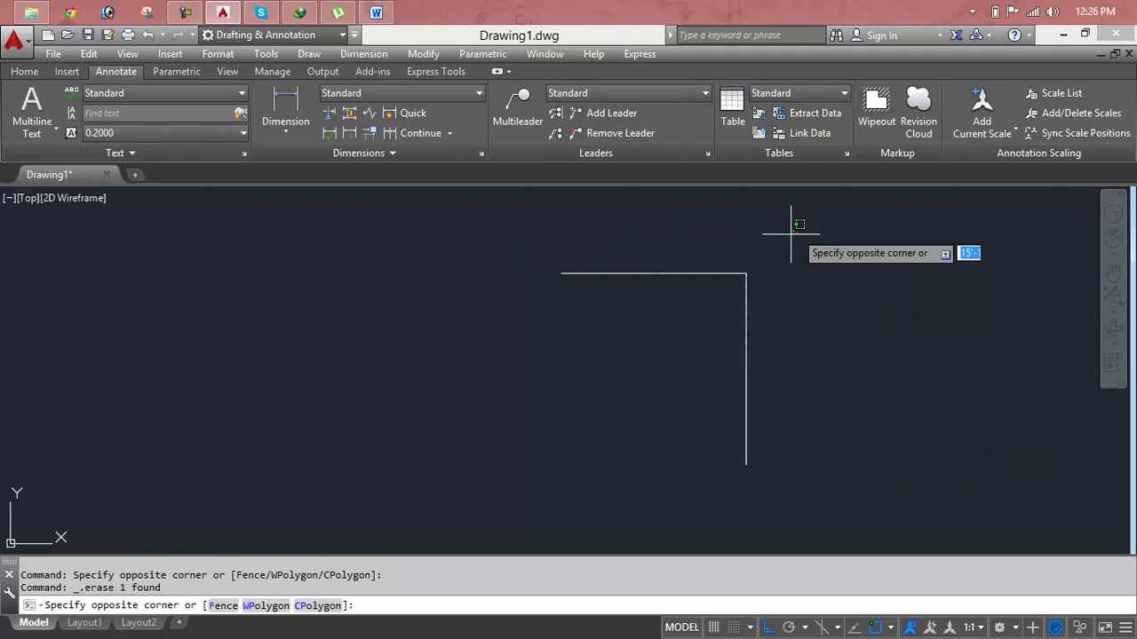
left_click(685, 329)
key("Delete")
key("Escape")
key("Escape")
Draw a 10' horizontal line, then a 10' line running downward from its end.
type("L")
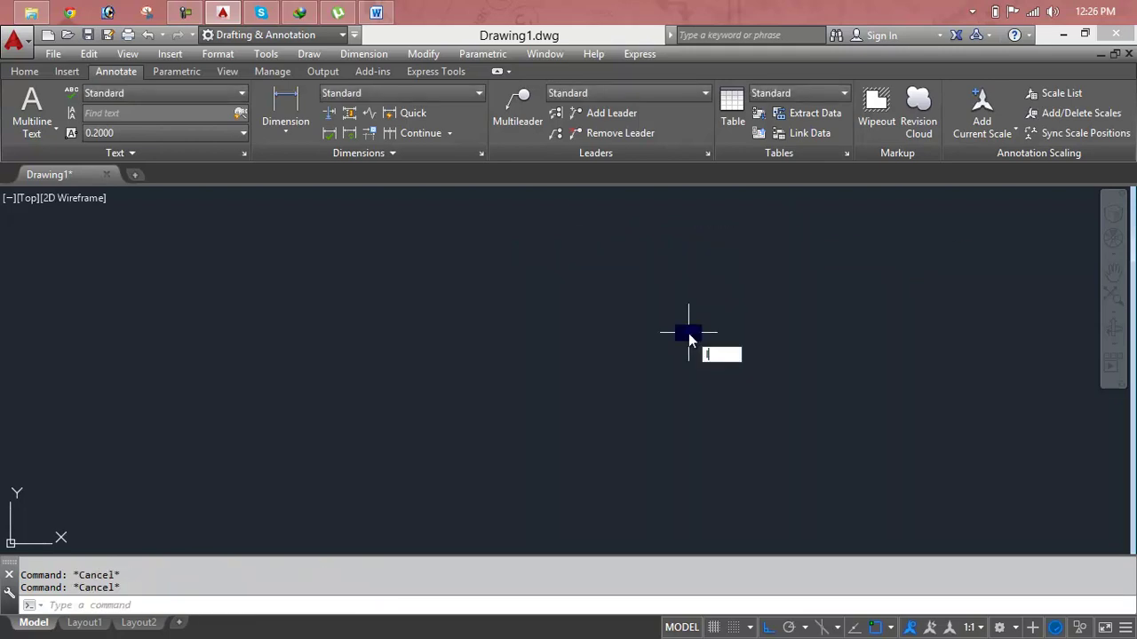
key("Return")
left_click(318, 273)
type("10'")
key("Return")
type("10")
key("Return")
key("Escape")
key("Escape")
middle_click_drag(464, 342, 631, 388)
key("Escape")
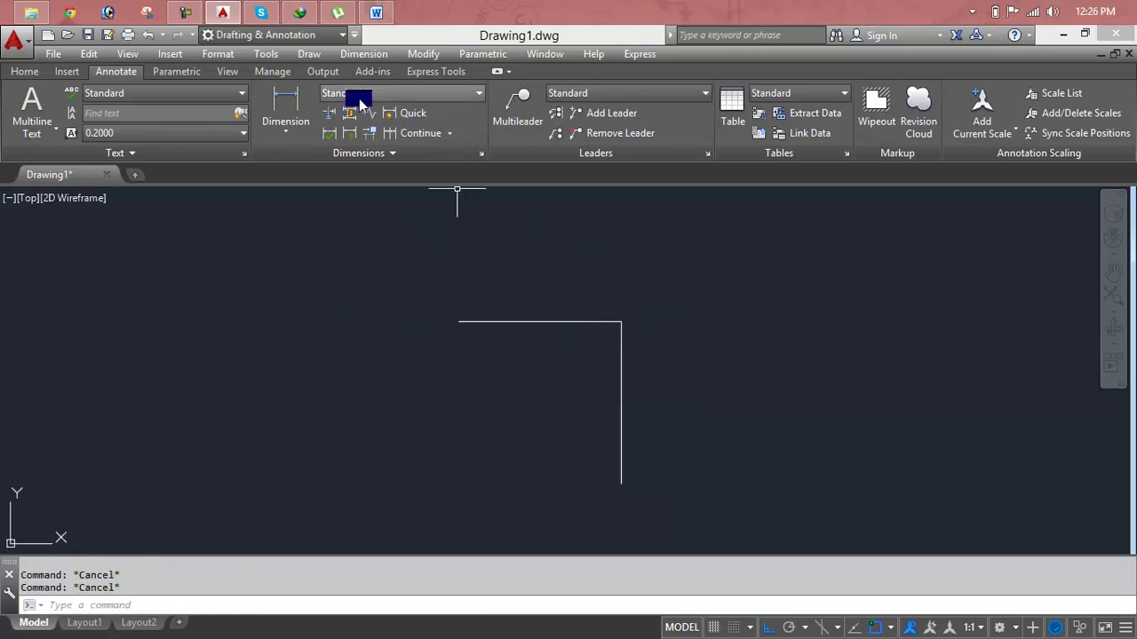
left_click(285, 104)
Add 10' linear dimensions above the top line and right of the vertical line.
key("Return")
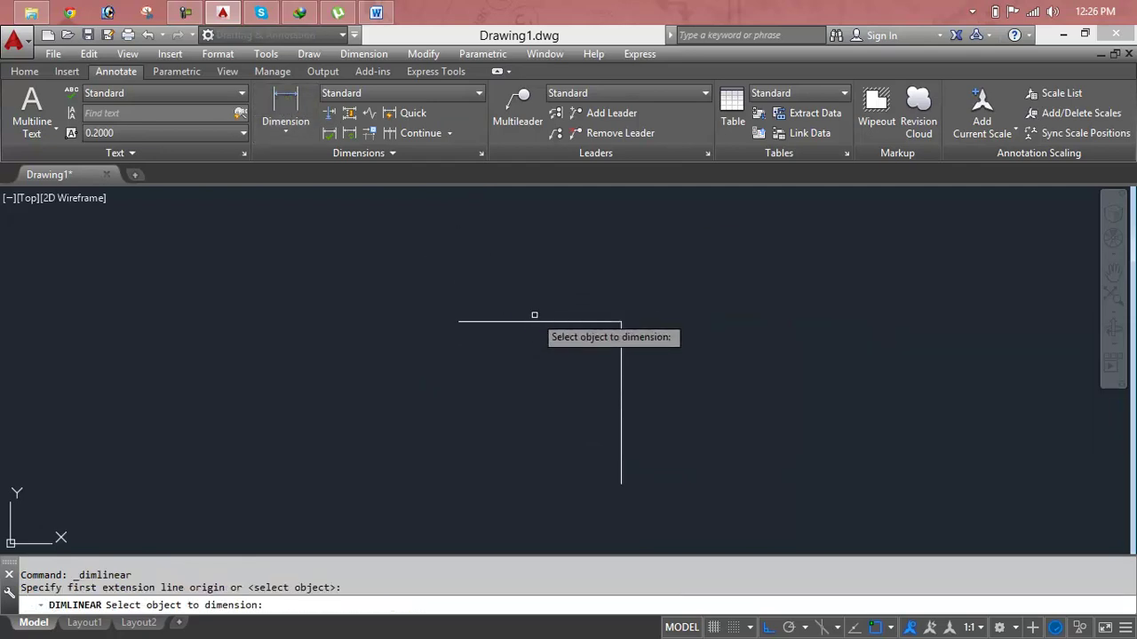
left_click(534, 321)
left_click(538, 263)
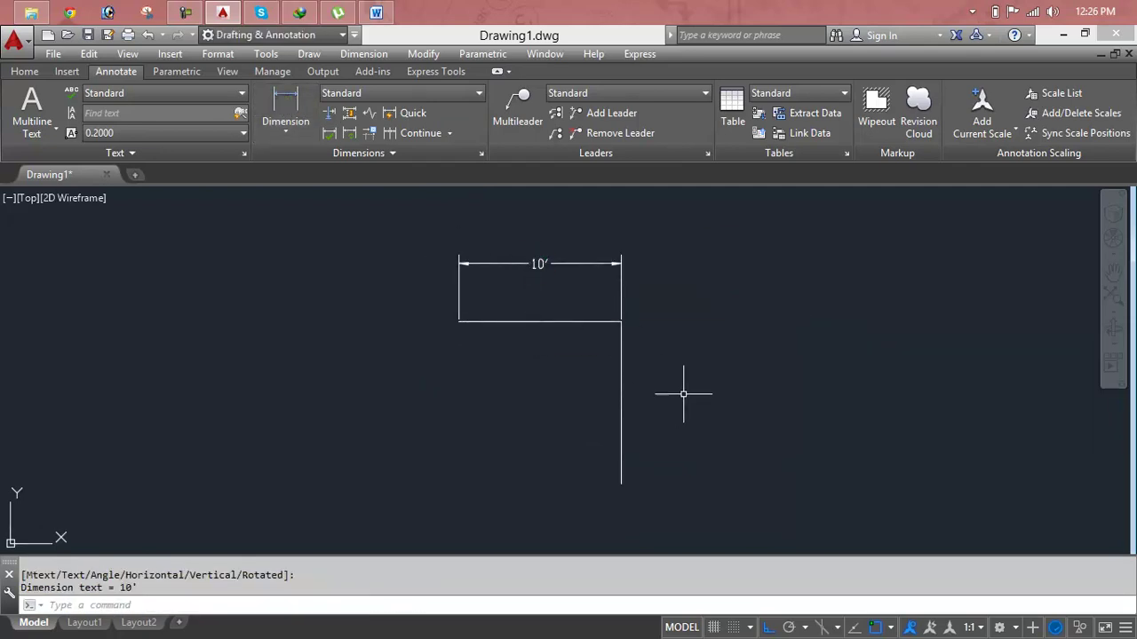
right_click(683, 394)
left_click(737, 97)
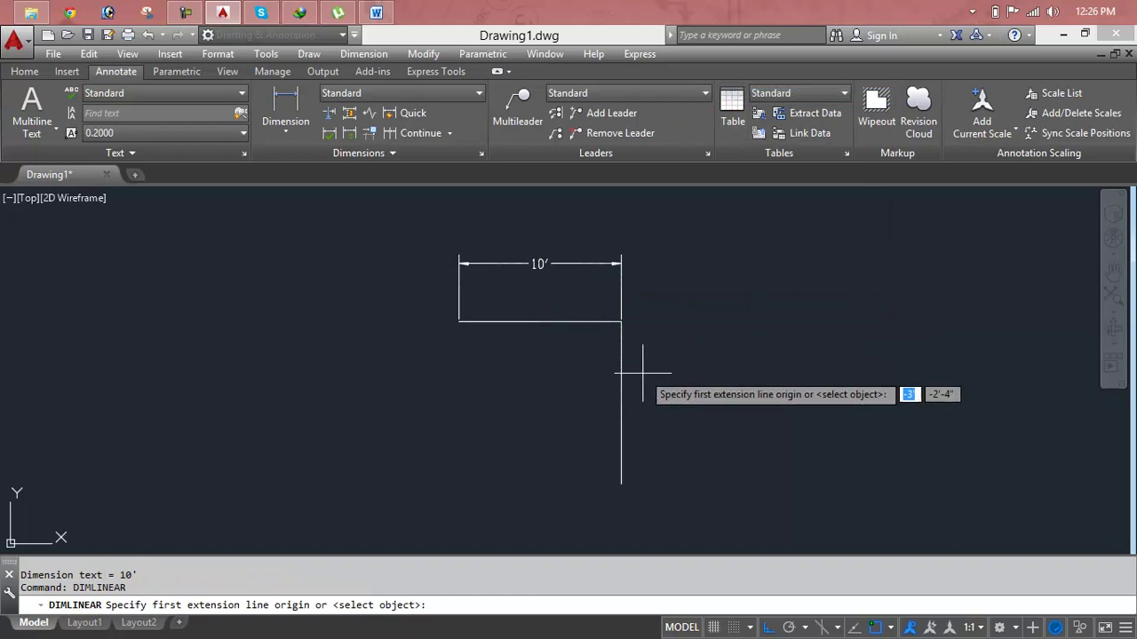
key("Return")
left_click(620, 395)
left_click(681, 399)
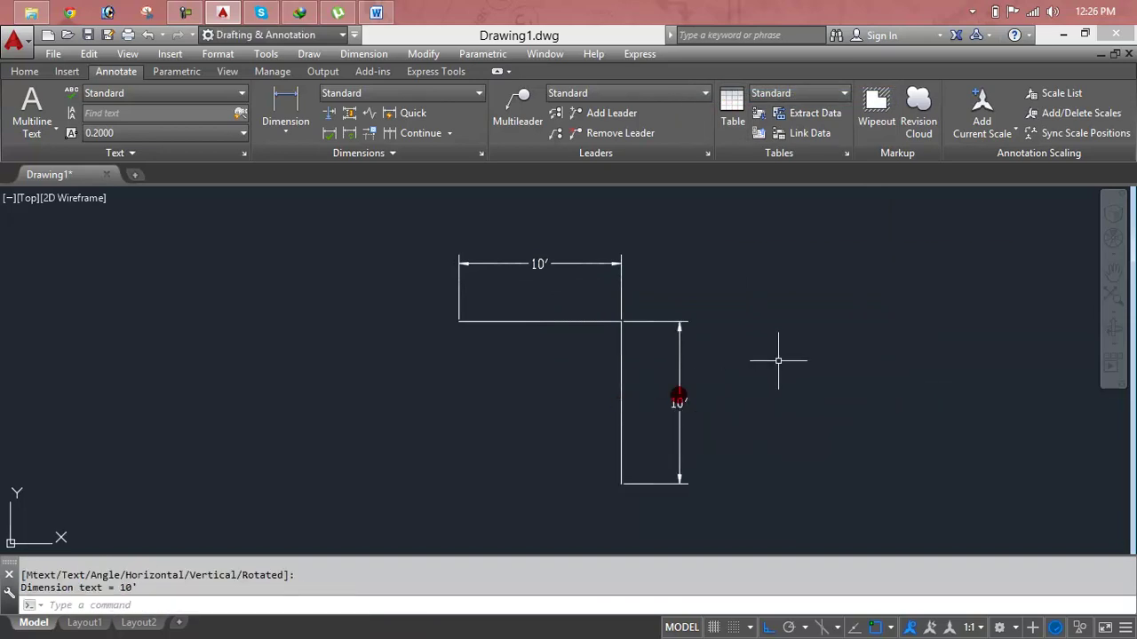
key("Escape")
key("Escape")
Chamfer the top and vertical lines with 3' distances, shortening both dimensions to 7'.
type("cha")
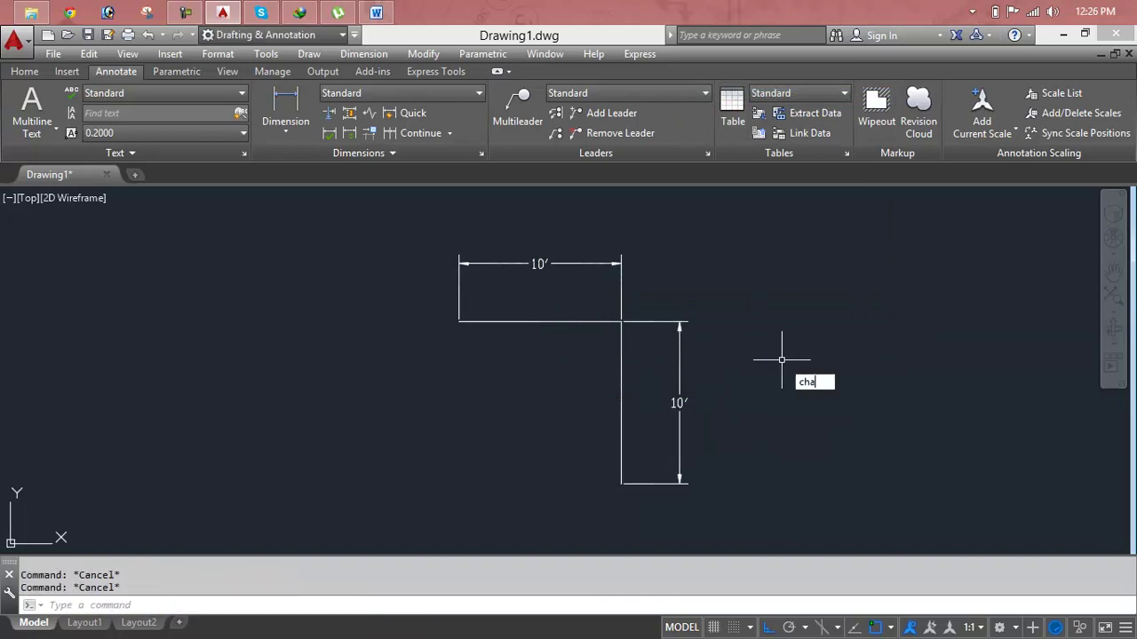
key("Return")
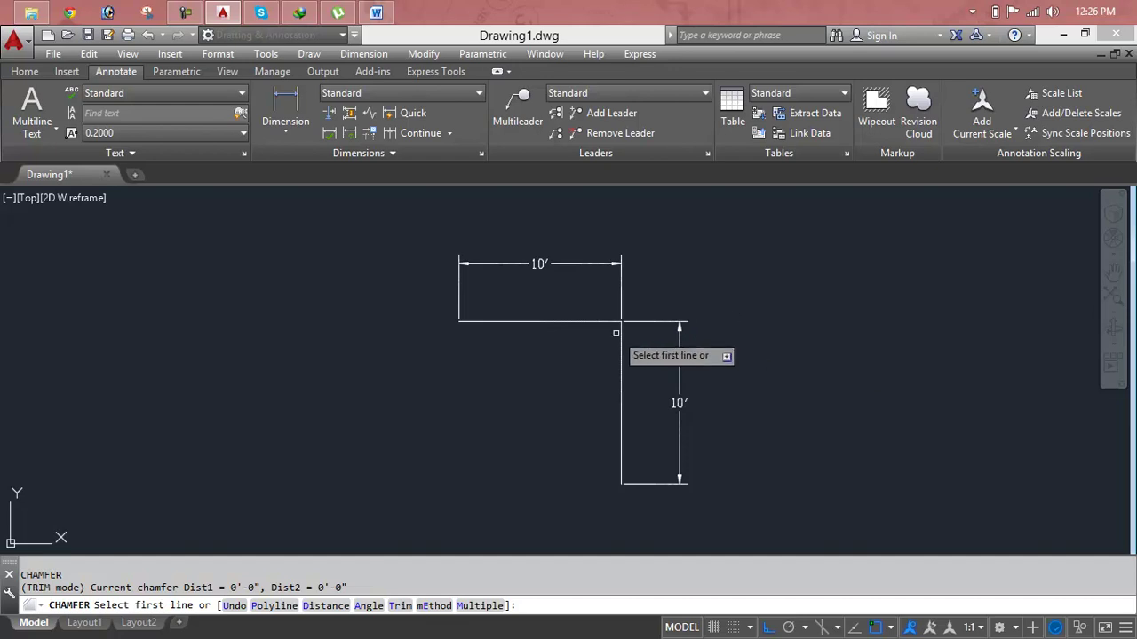
scroll(619, 333, "up", 5)
scroll(649, 288, "down", 3)
scroll(649, 288, "down", 3)
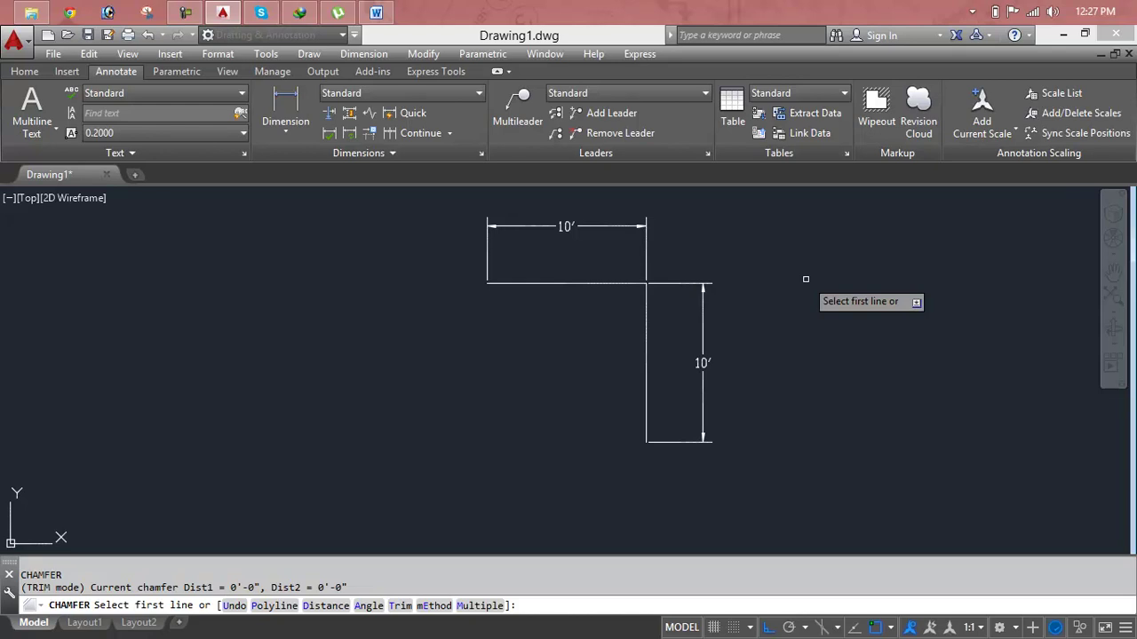
type("d")
key("Return")
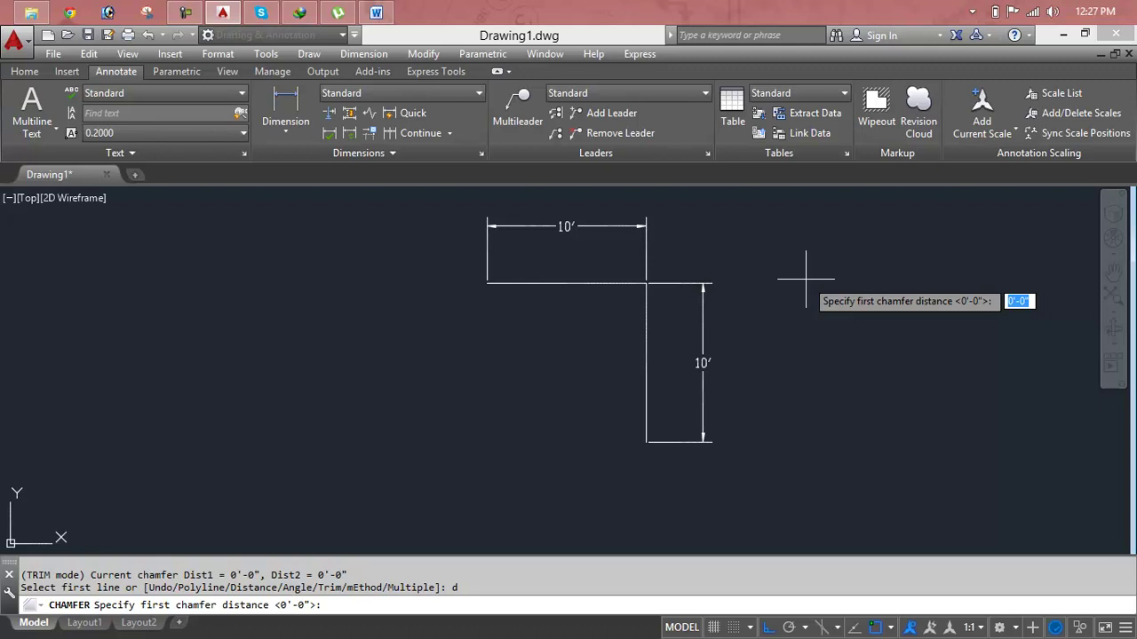
type("3")
key("Return")
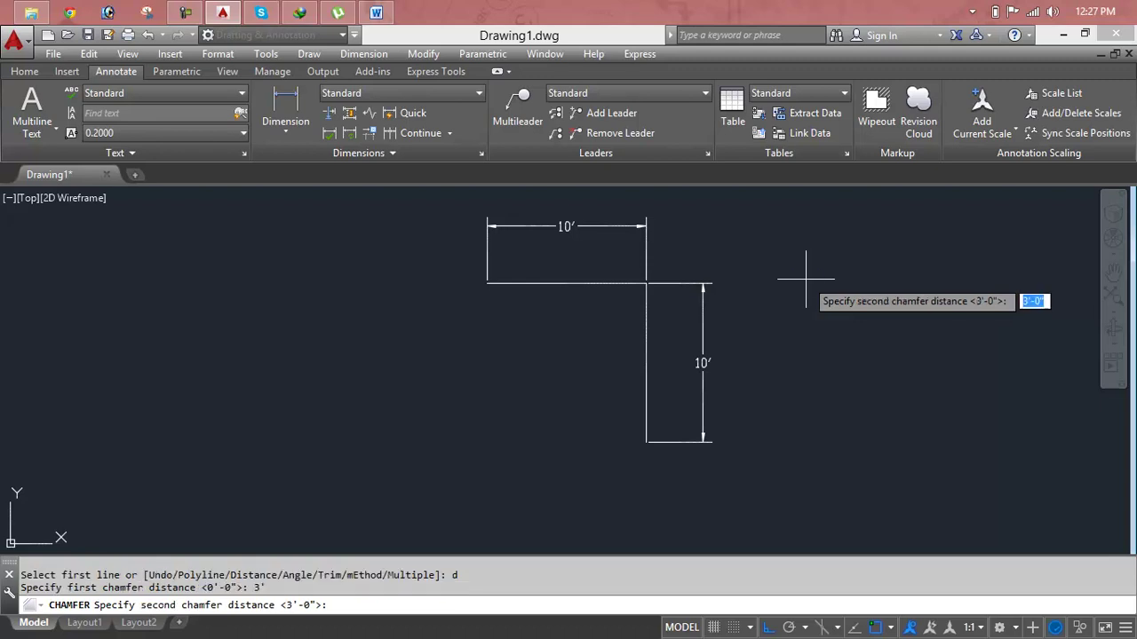
type("3")
key("Return")
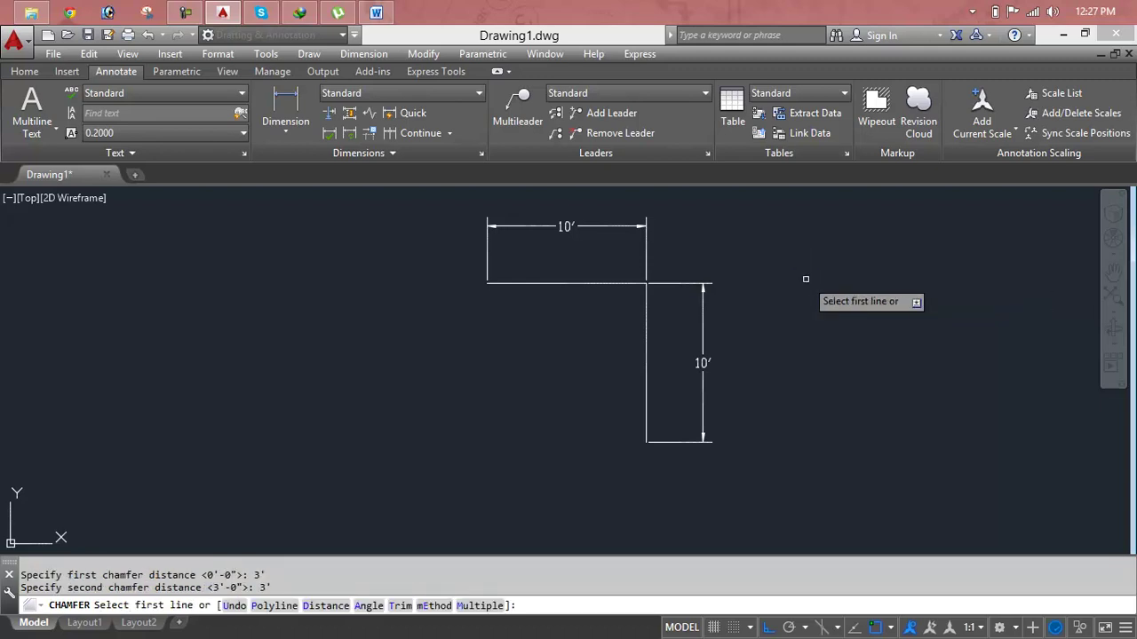
left_click(575, 281)
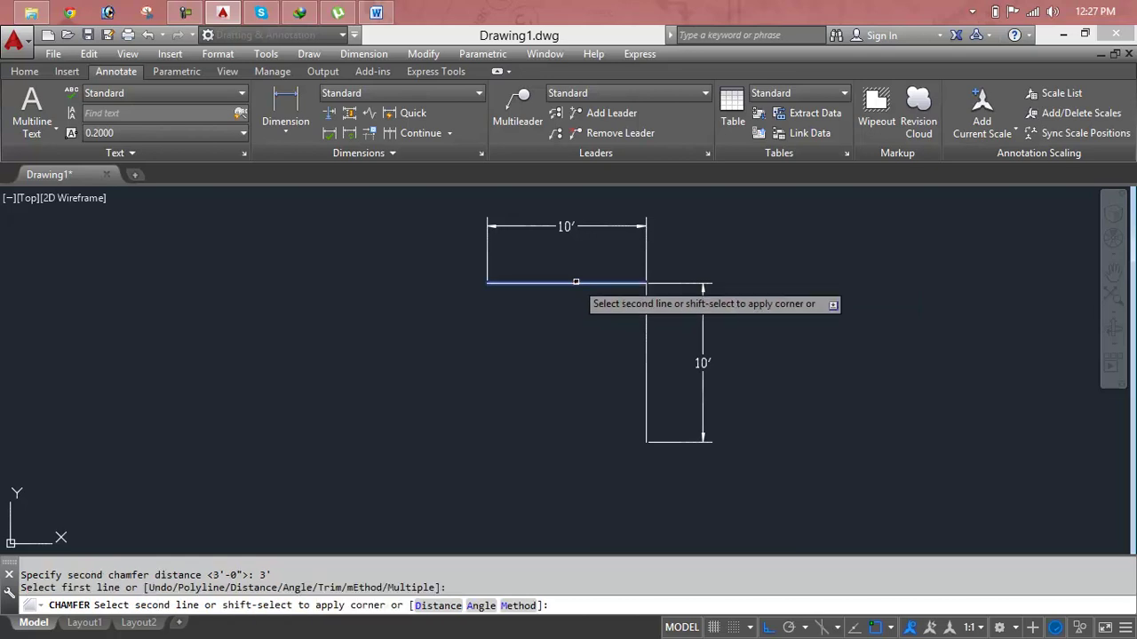
left_click(644, 311)
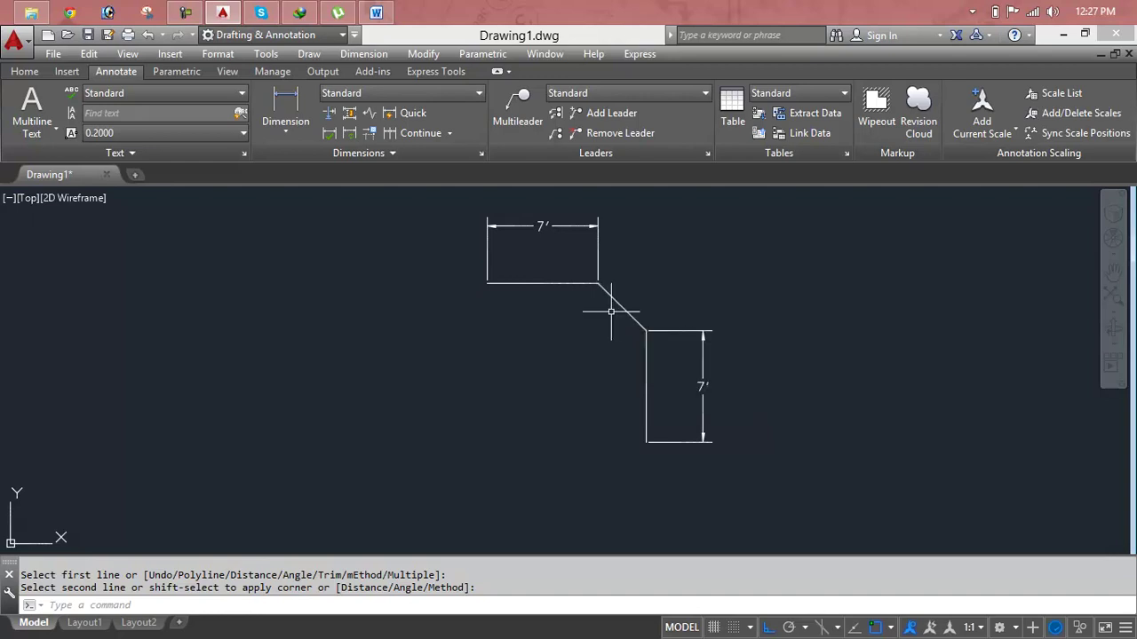
Add an aligned dimension of 4'-3" to the diagonal chamfer line.
left_click(297, 132)
left_click(308, 194)
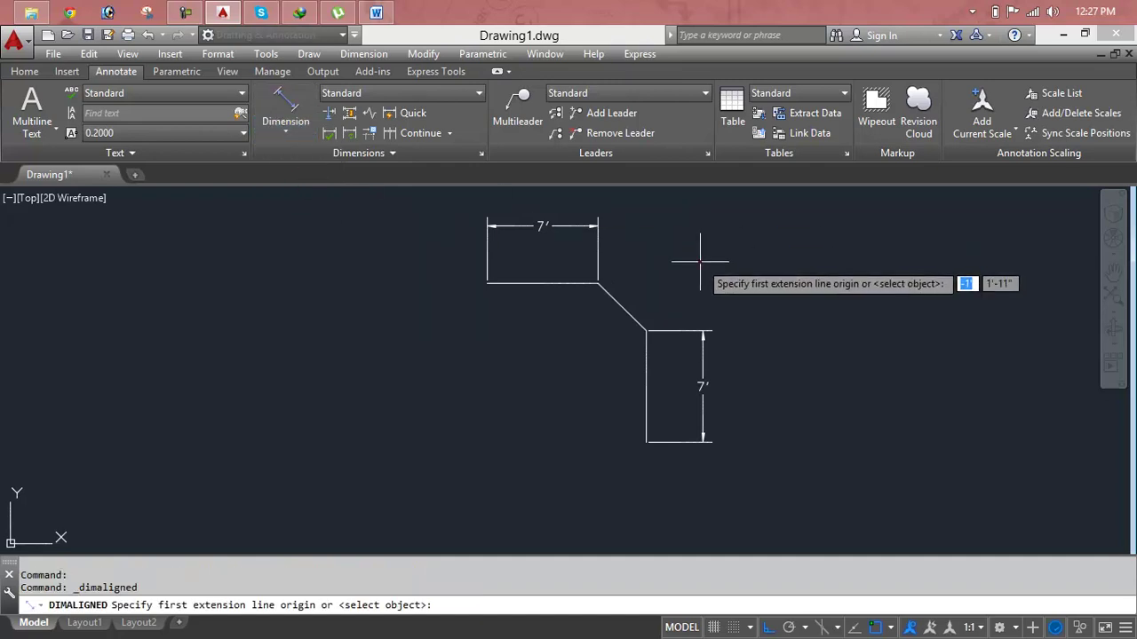
key("Return")
left_click(628, 306)
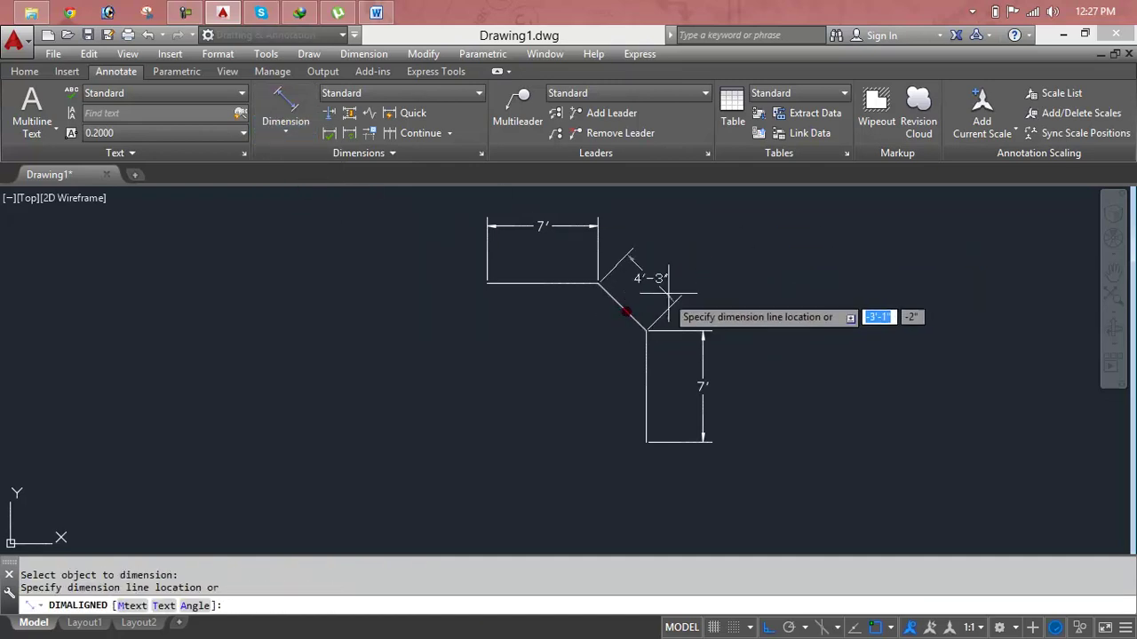
left_click(735, 281)
key("Escape")
Window-select the diagonal line and its 4'-3" dimension and erase them.
left_click(768, 245)
left_click(666, 266)
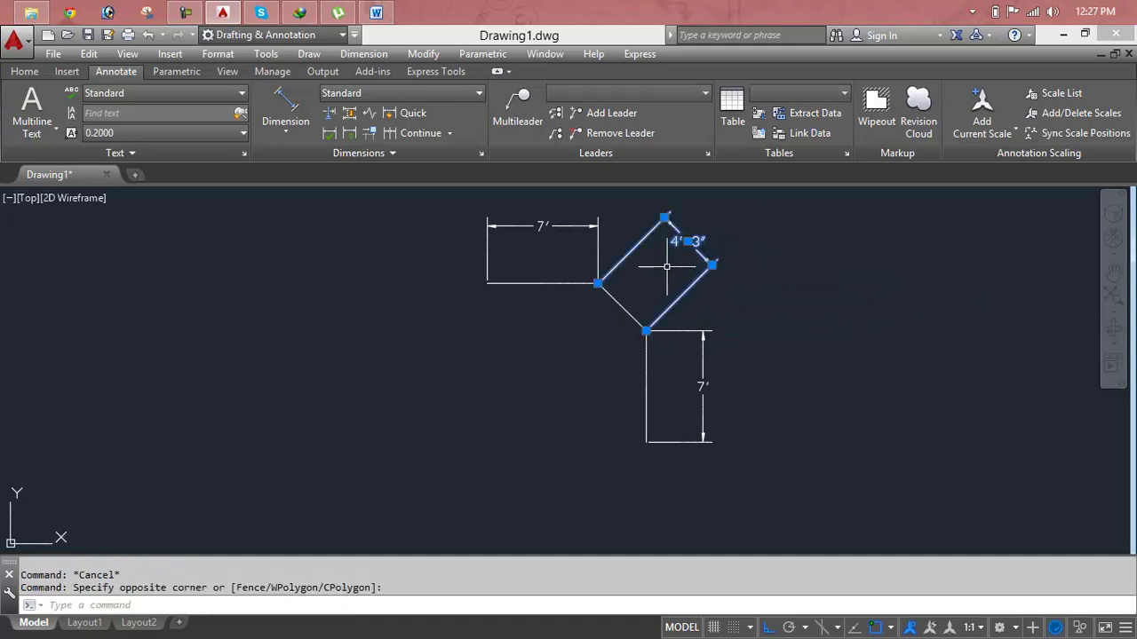
key("Escape")
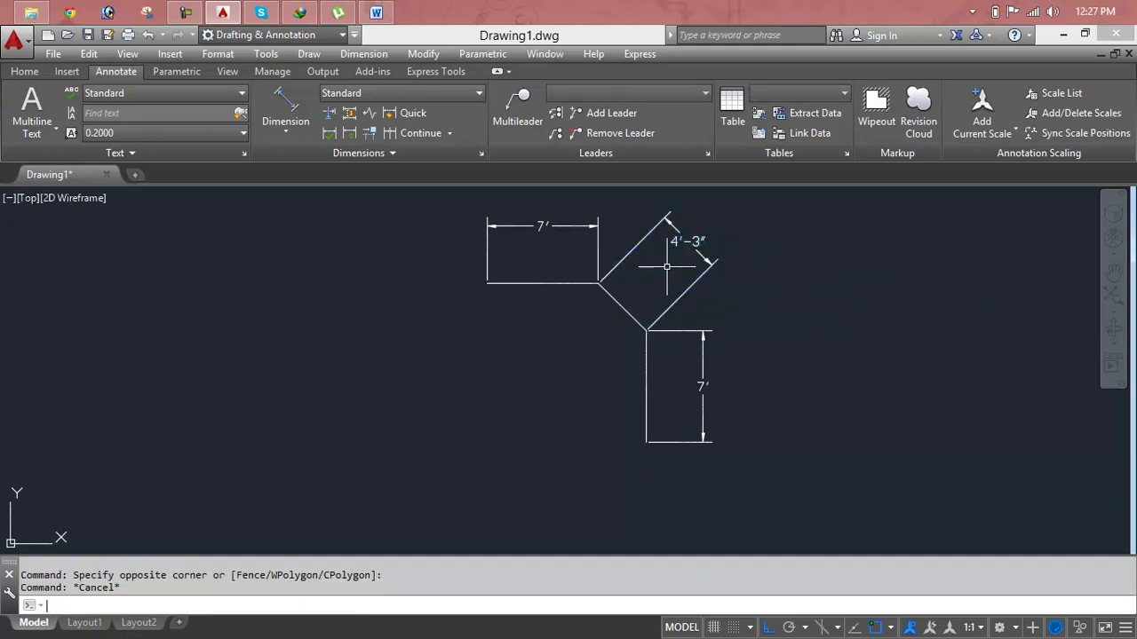
left_click(842, 244)
left_click(662, 256)
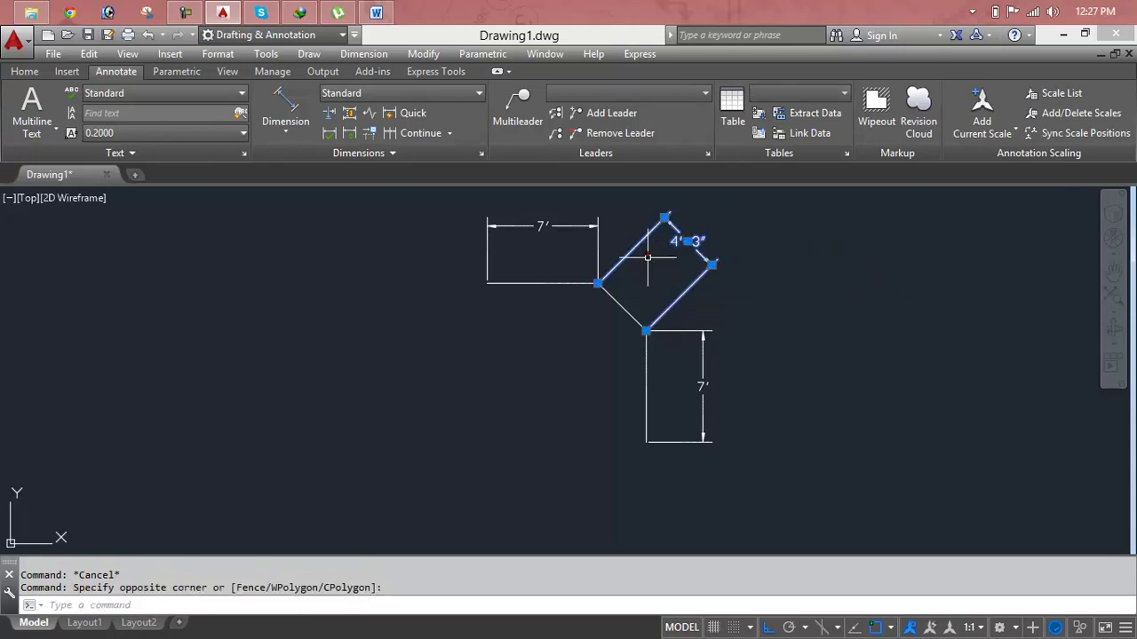
key("Delete")
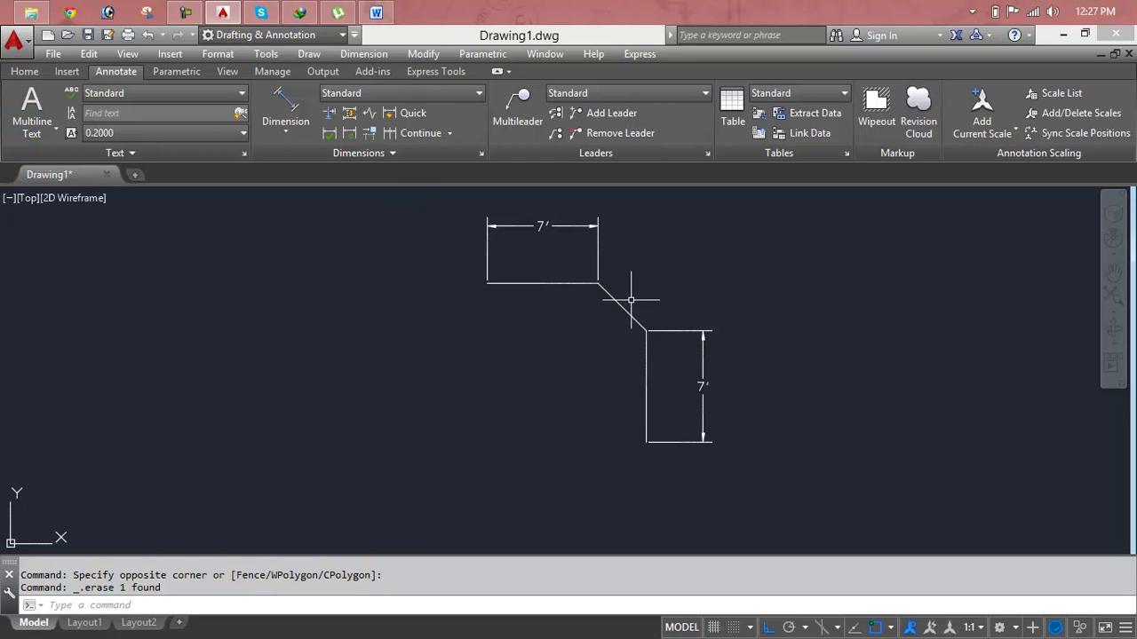
key("Escape")
key("Escape")
left_click(706, 284)
key("Escape")
key("Escape")
Undo twice to restore the square corner with both 10' dimensions.
key("ctrl+z")
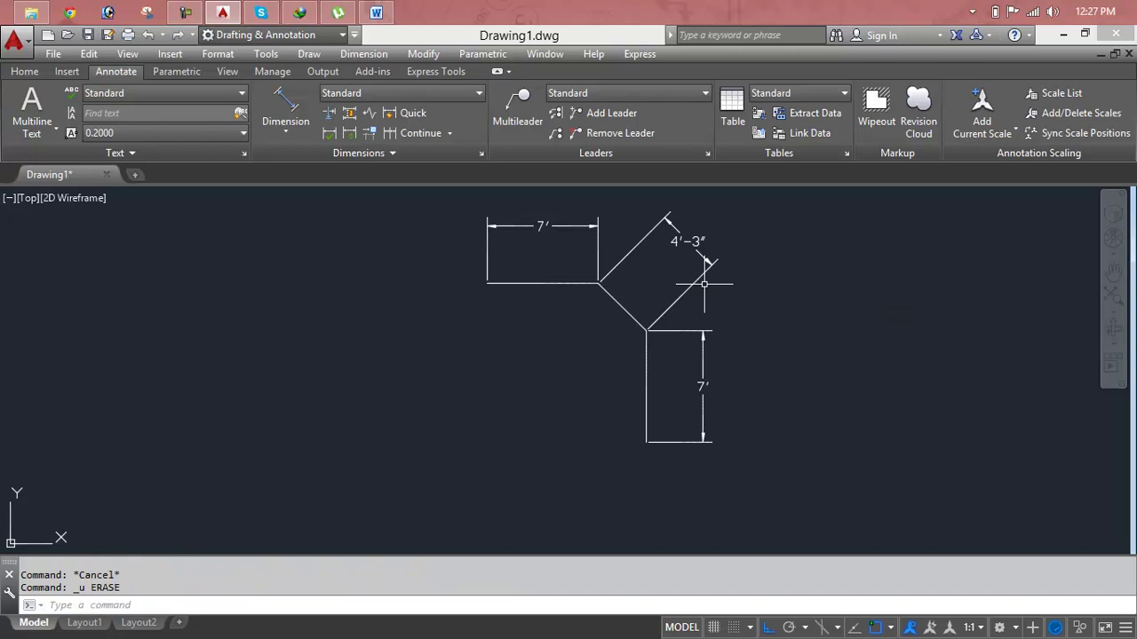
key("ctrl+z")
key("ctrl+z")
key("Escape")
key("Escape")
type("cha")
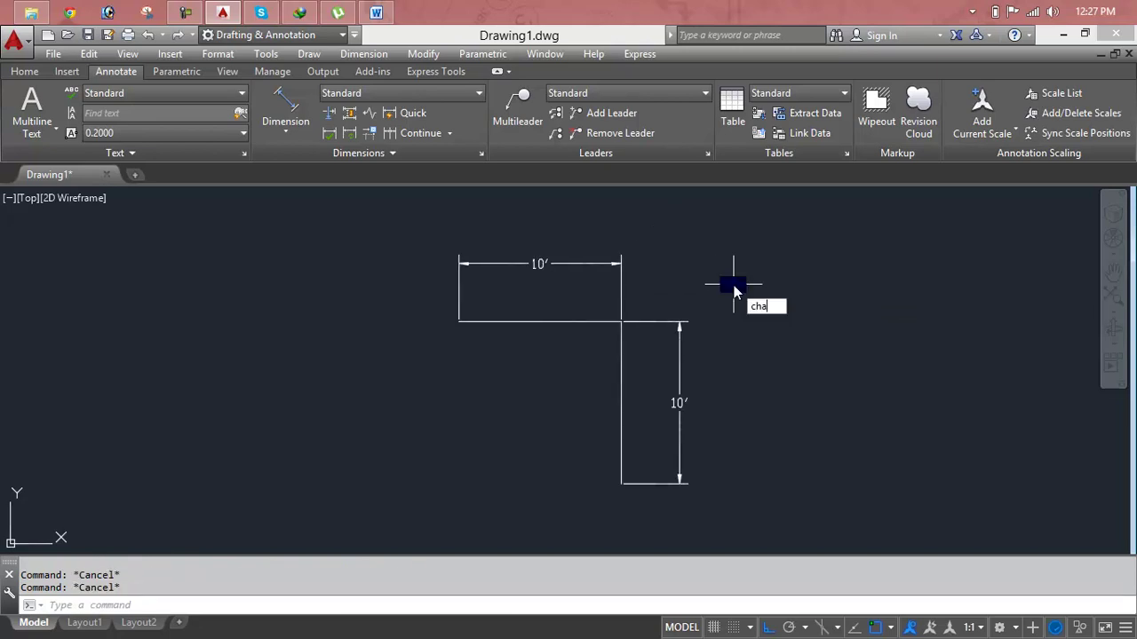
key("Return")
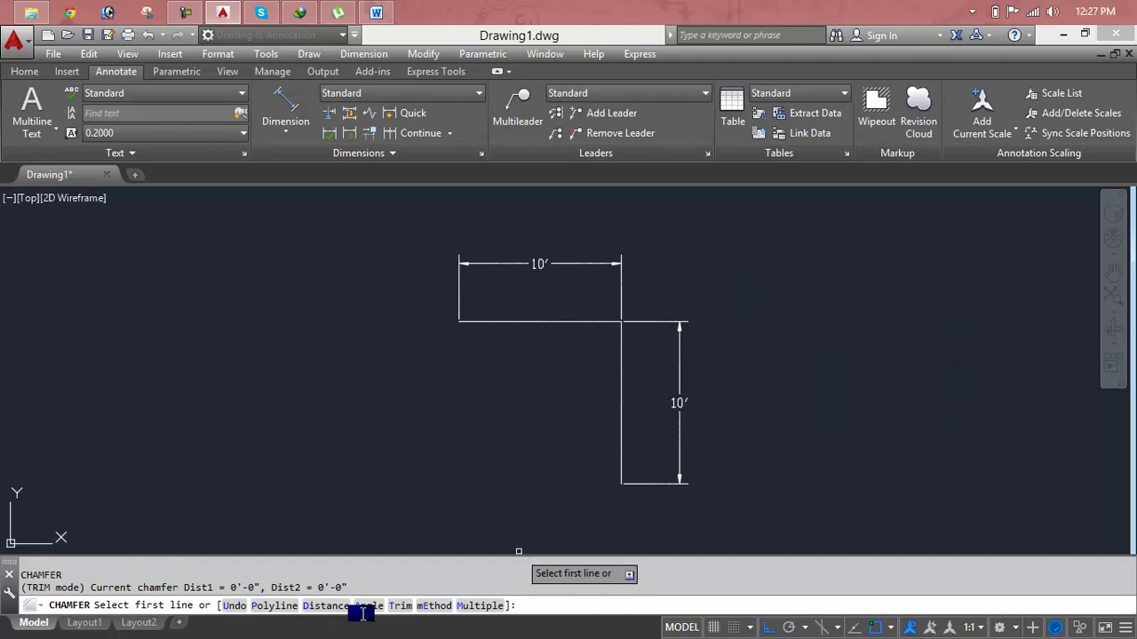
type("a")
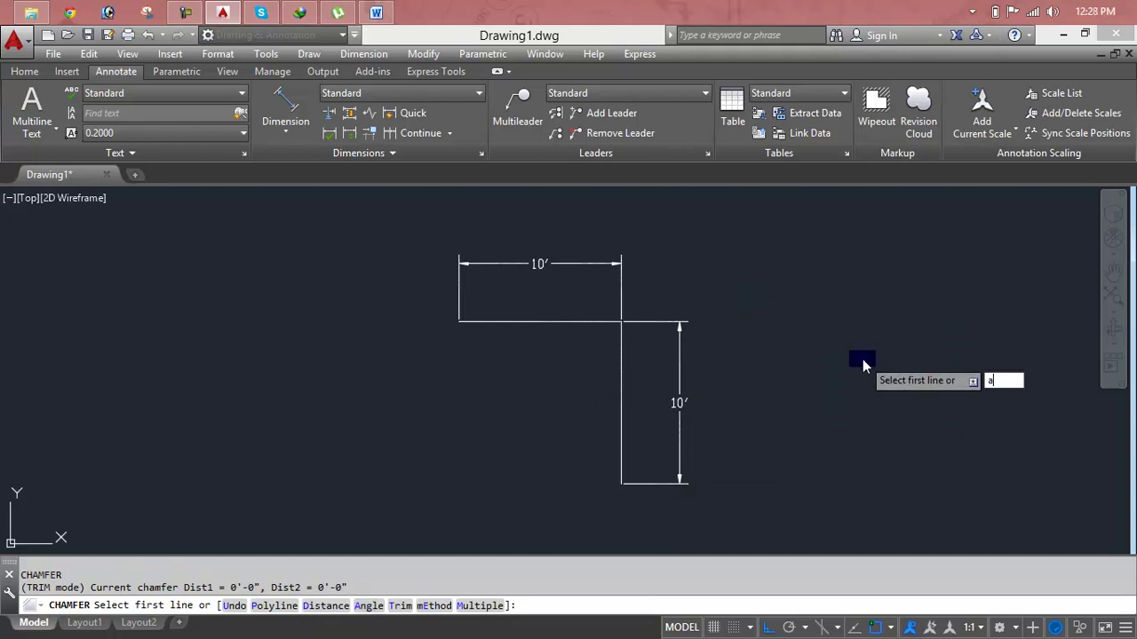
key("Return")
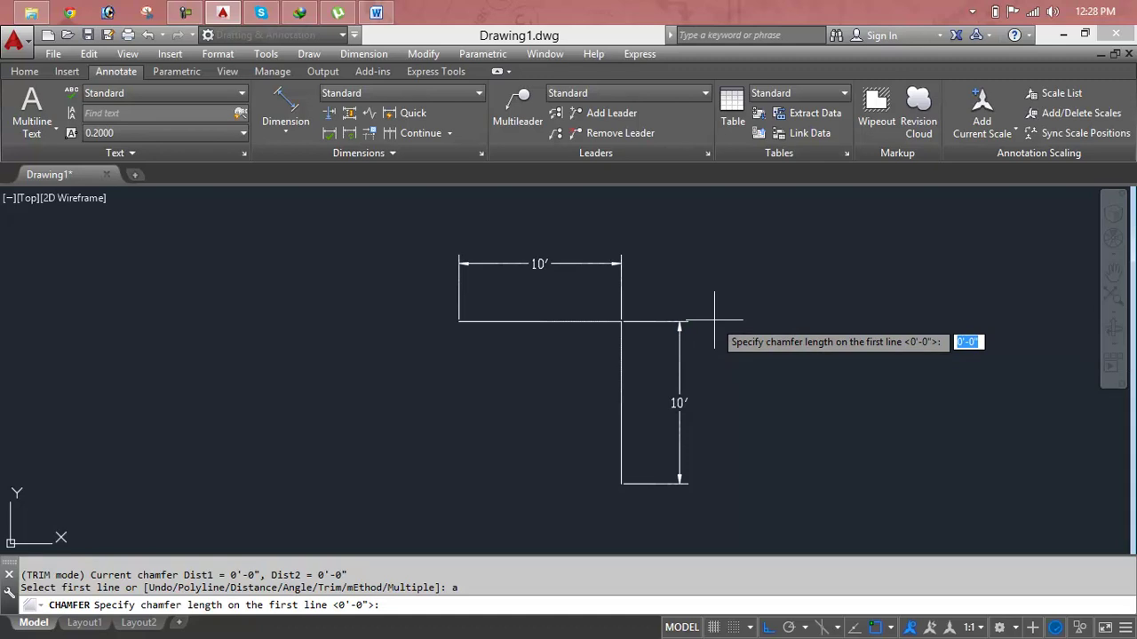
type("2'")
key("Return")
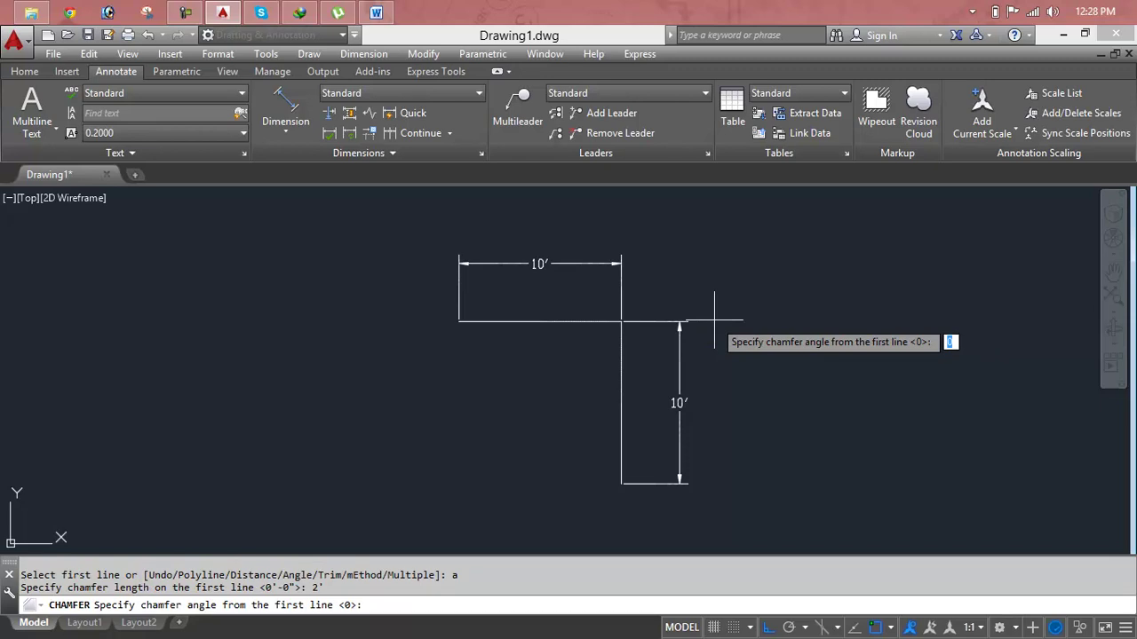
type("45")
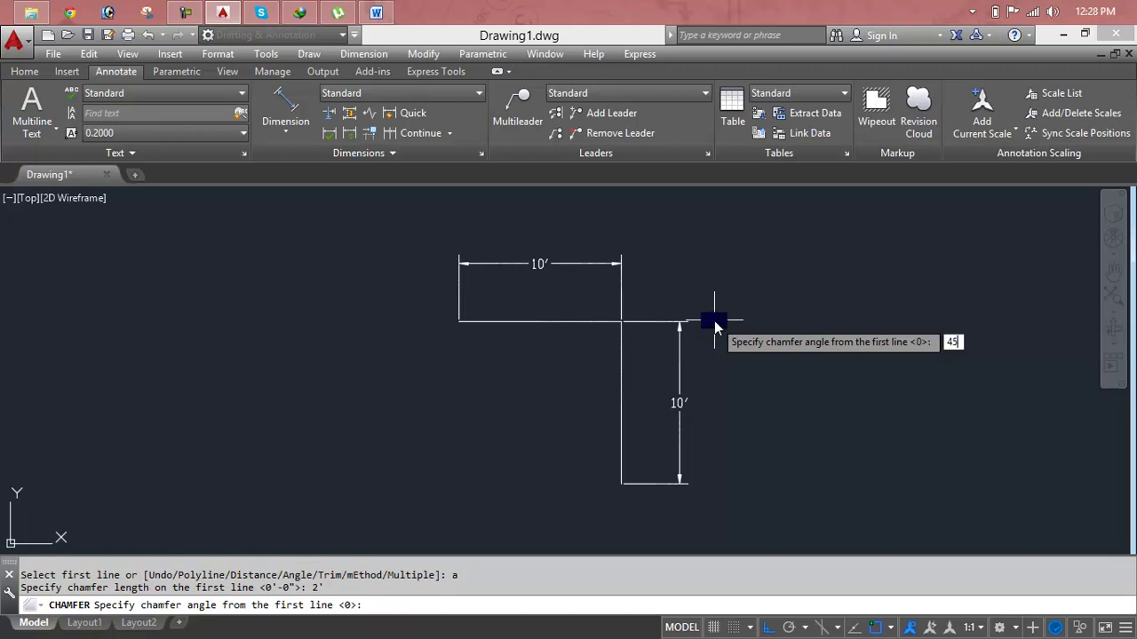
key("Return")
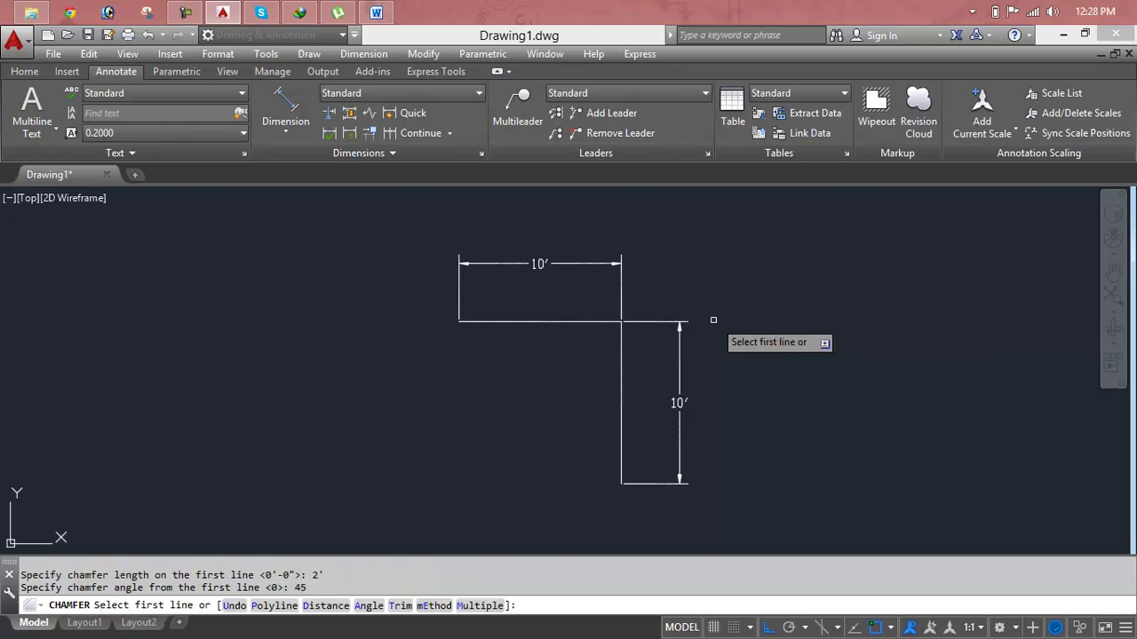
left_click(575, 317)
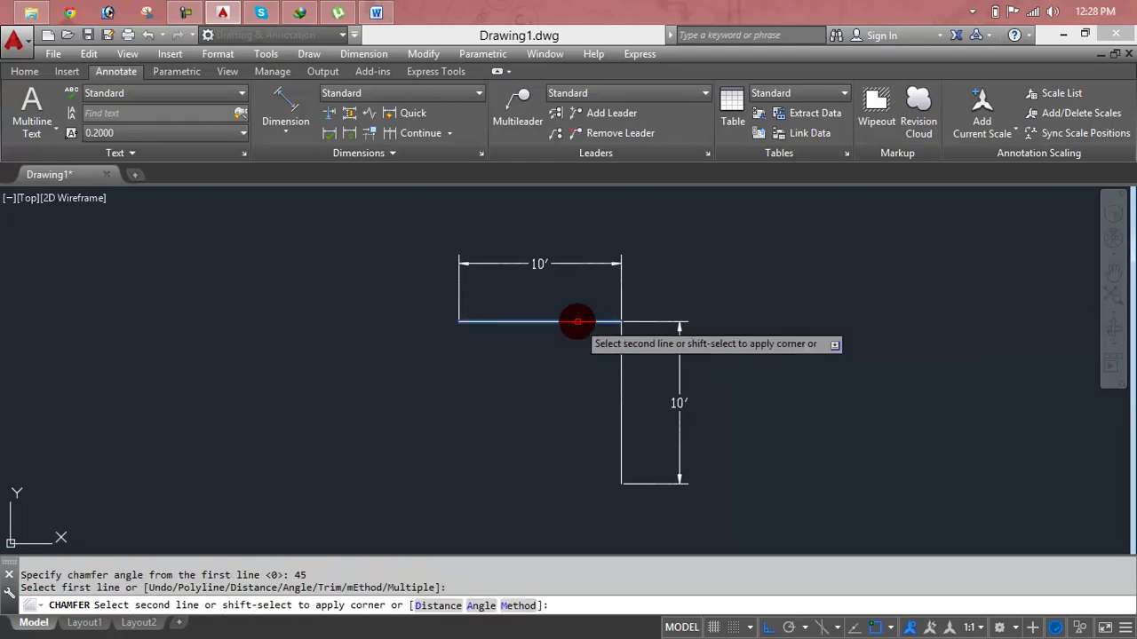
left_click(621, 352)
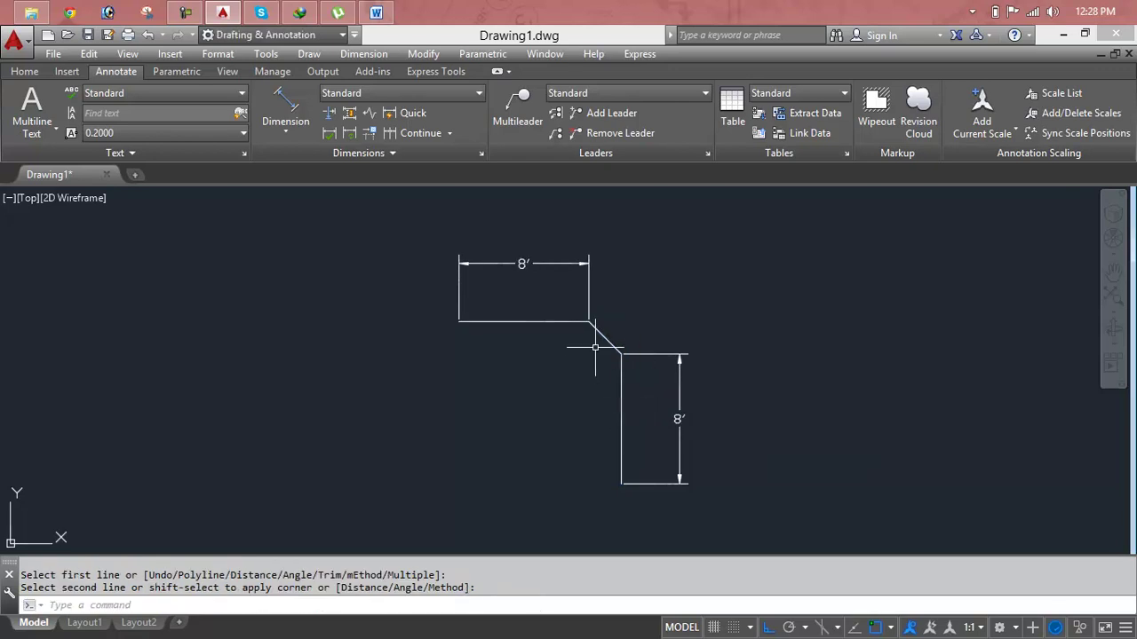
scroll(590, 335, "up", 2)
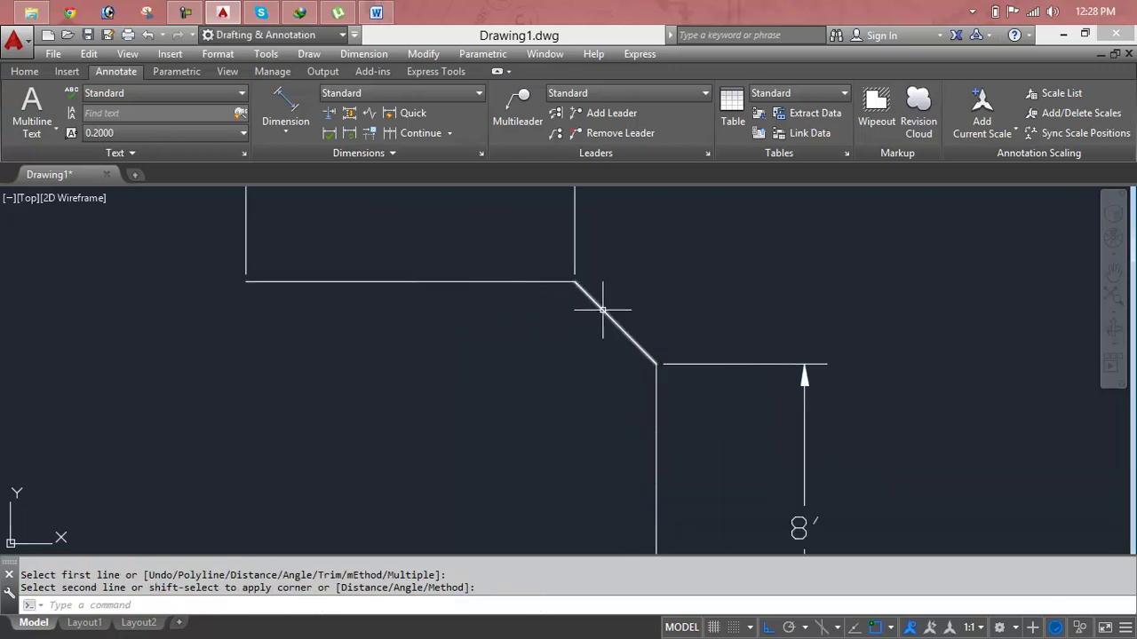
scroll(553, 313, "up", 3)
scroll(571, 300, "down", 6)
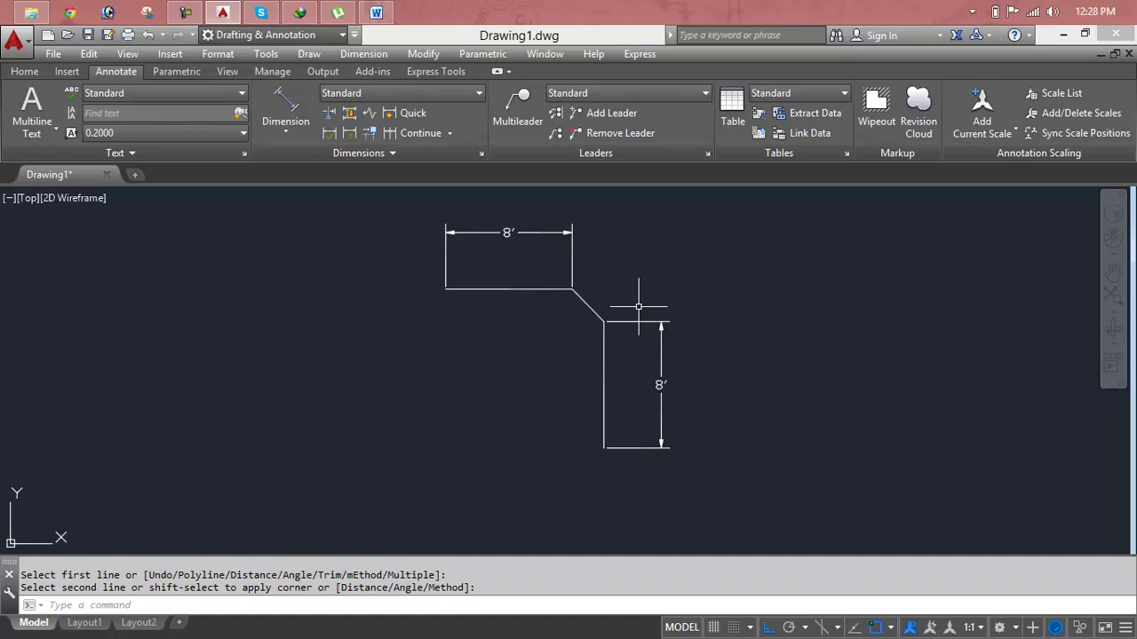
key("Escape")
key("Escape")
key("ctrl+z")
key("ctrl+z")
scroll(637, 307, "down", 2)
key("Escape")
key("Escape")
Chamfer the horizontal and vertical lines in Trim mode with CHA so they meet squarely.
type("CH")
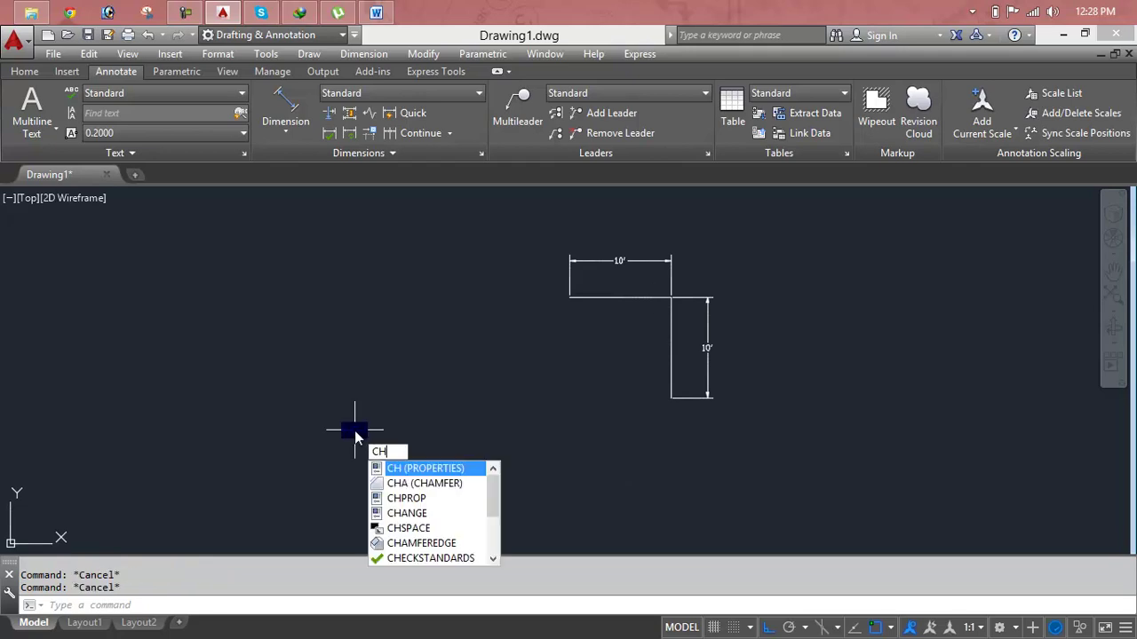
type("A")
key("Return")
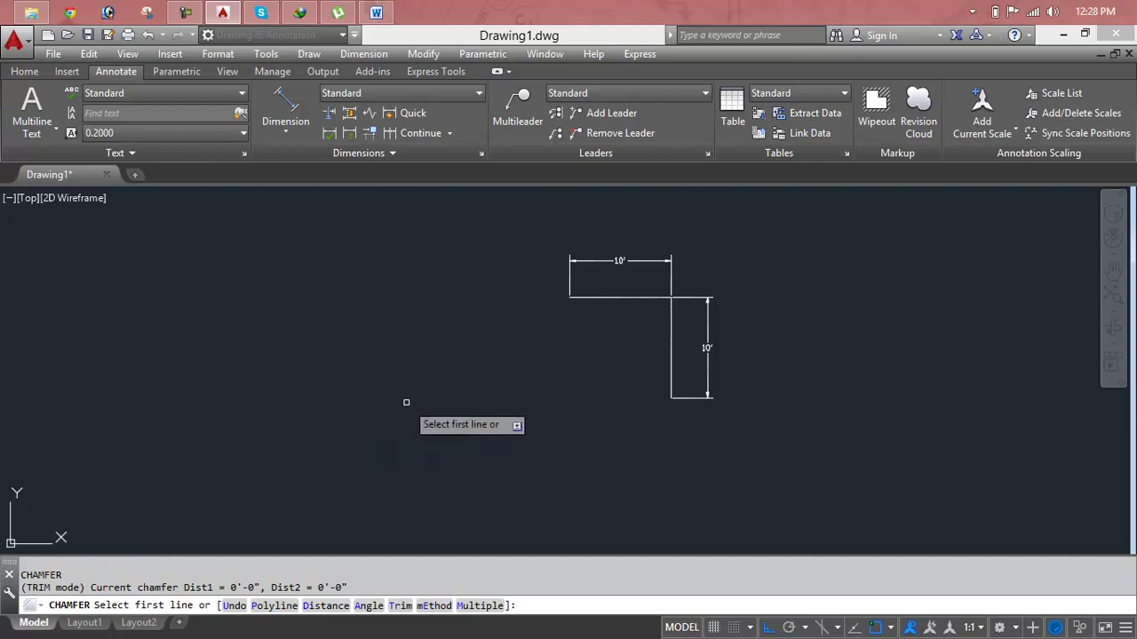
type("t")
key("Return")
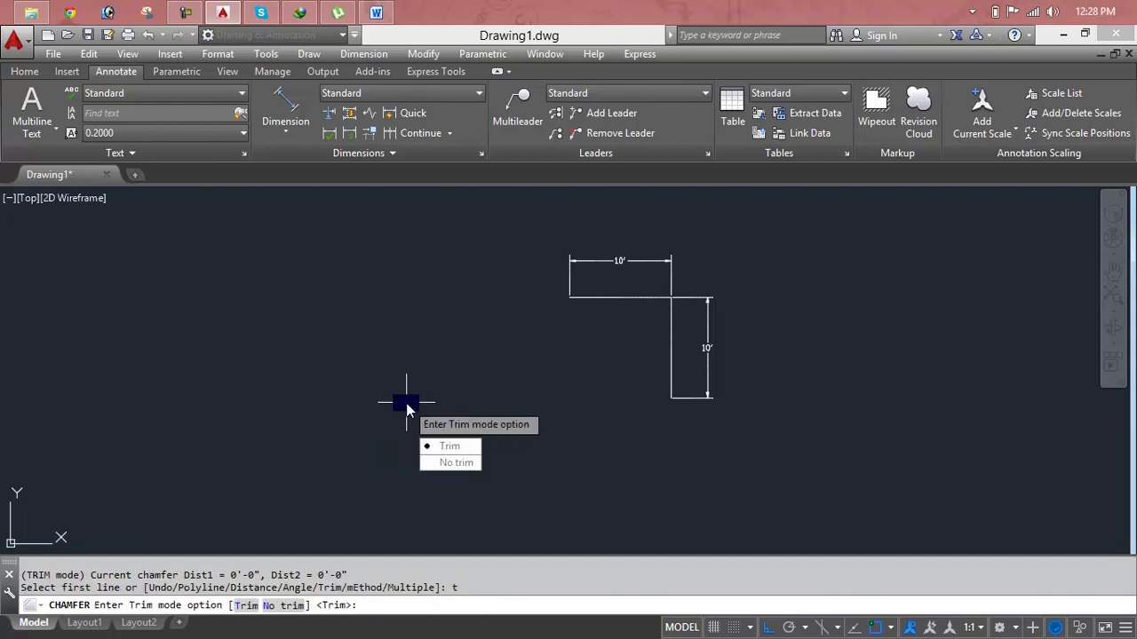
key("Return")
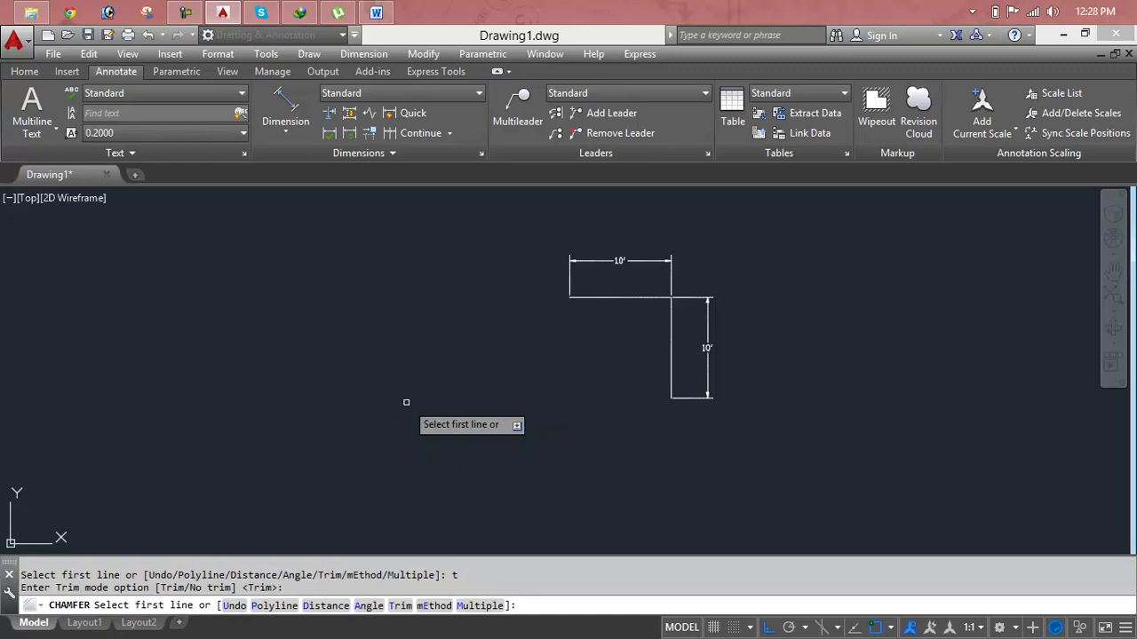
left_click(629, 298)
left_click(670, 317)
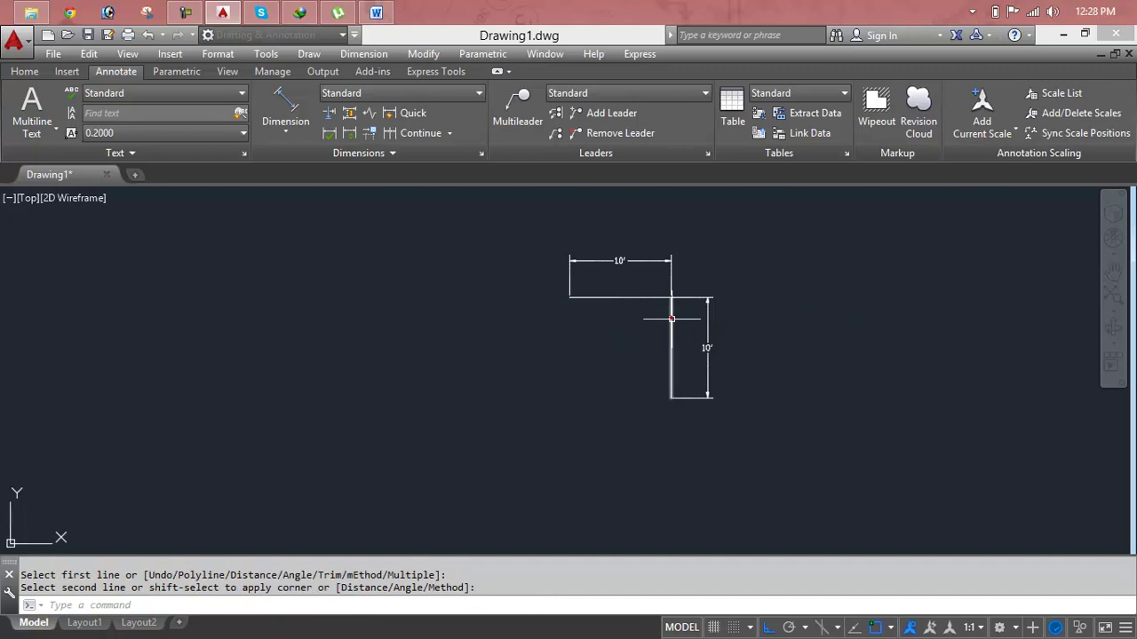
Zoom and pan to center the dimensioned L-shape in view.
scroll(667, 297, "up", 3)
scroll(667, 297, "up", 2)
scroll(622, 277, "up", 2)
scroll(614, 274, "up", 1)
scroll(622, 284, "up", 2)
middle_click_drag(799, 482, 702, 477)
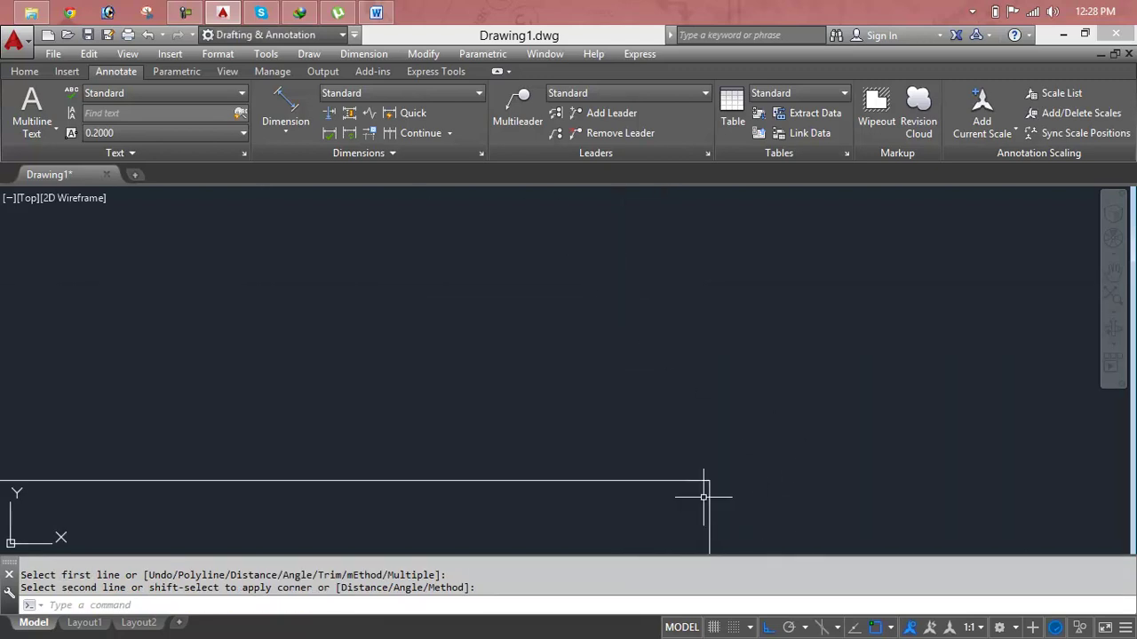
scroll(724, 402, "up", 1)
scroll(736, 393, "up", 2)
scroll(736, 393, "down", 1)
scroll(730, 398, "down", 1)
scroll(715, 404, "down", 2)
scroll(692, 414, "down", 3)
middle_click_drag(684, 418, 693, 342)
Start a chamfer and bring up its method options, then cancel it.
key("Escape")
key("Escape")
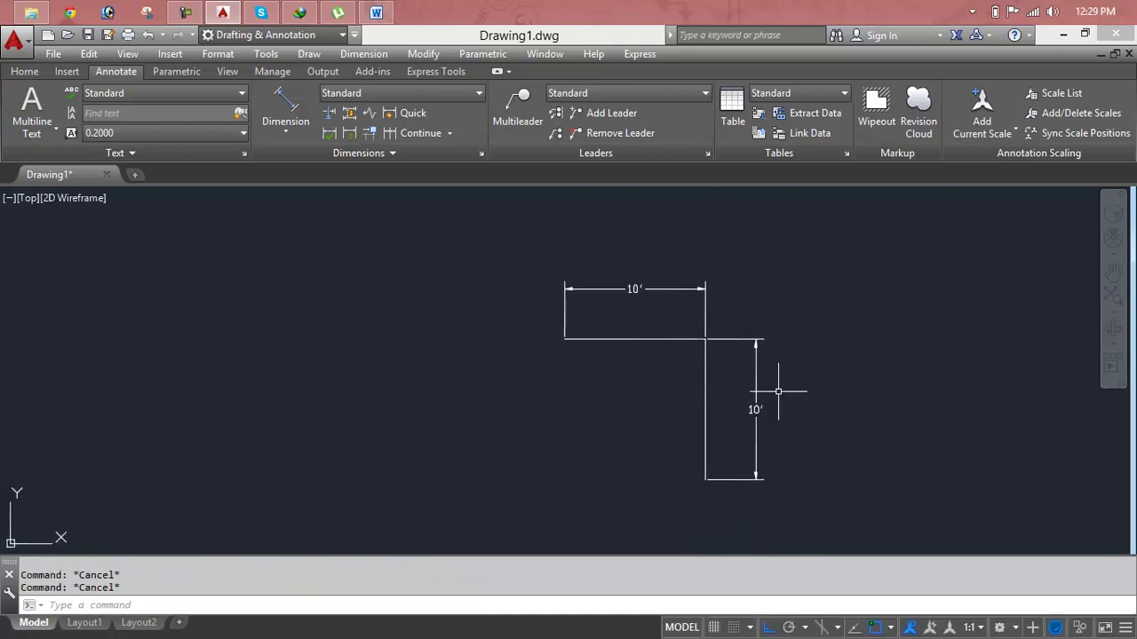
type("cha")
key("Return")
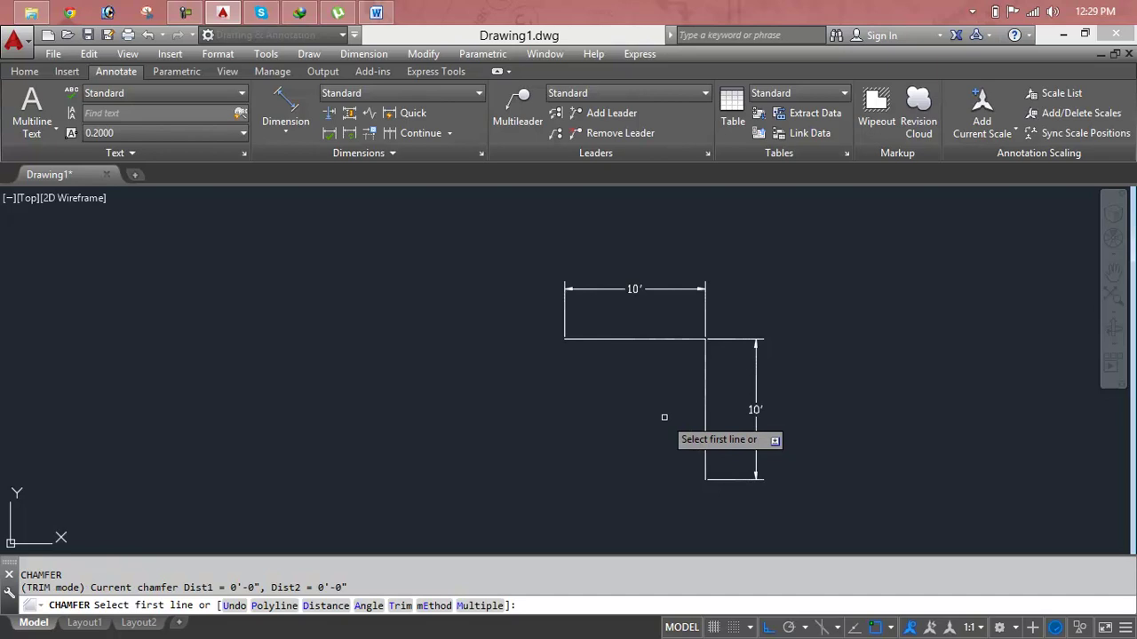
type("e")
key("Return")
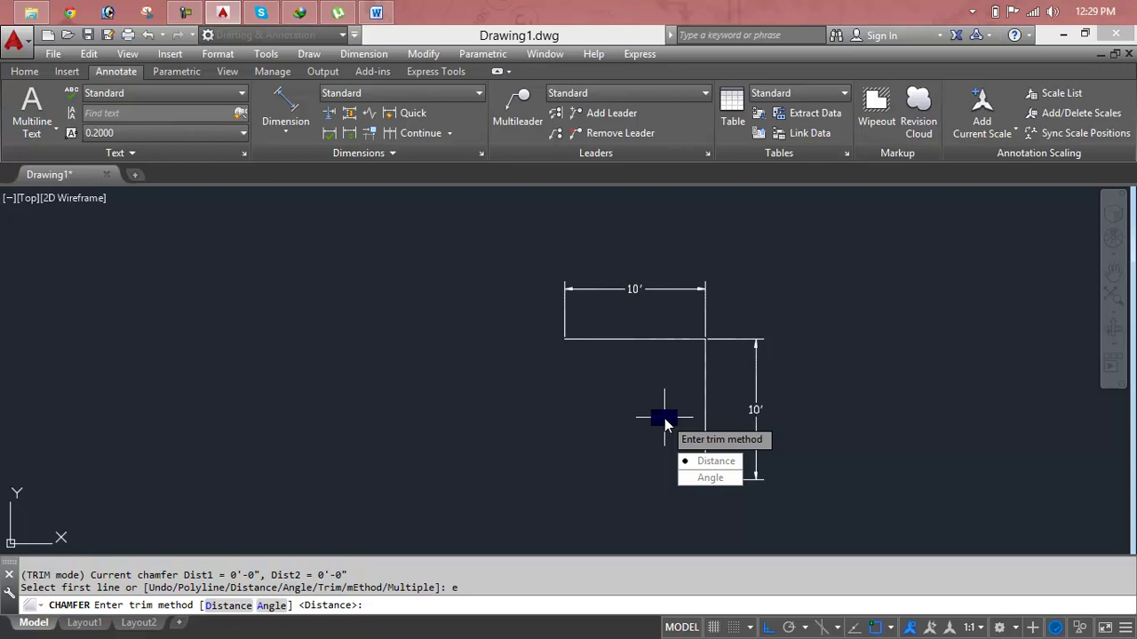
key("Escape")
key("Escape")
Rerun CHAMFER in No trim mode and chamfer the horizontal and vertical lines.
type("cha")
key("Return")
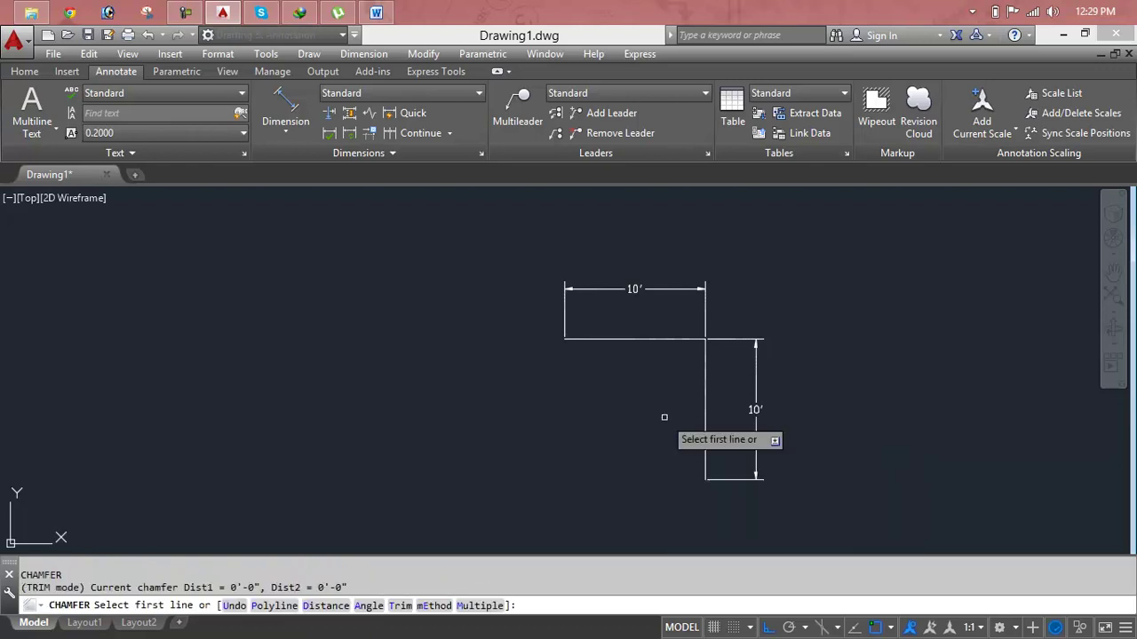
type("t")
key("Return")
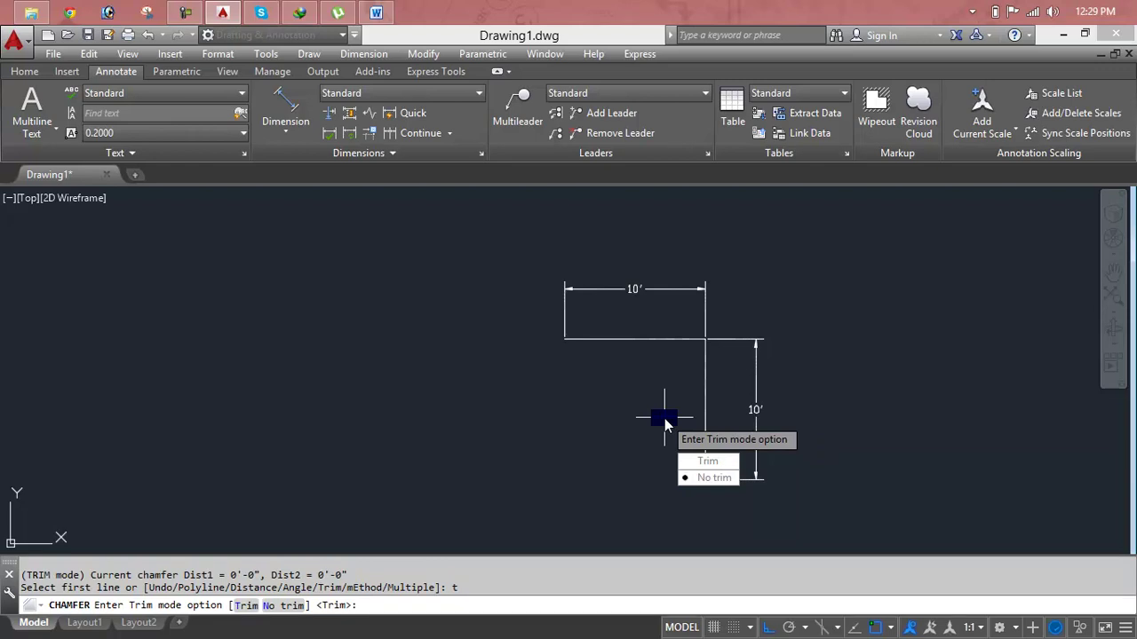
type("N")
key("Return")
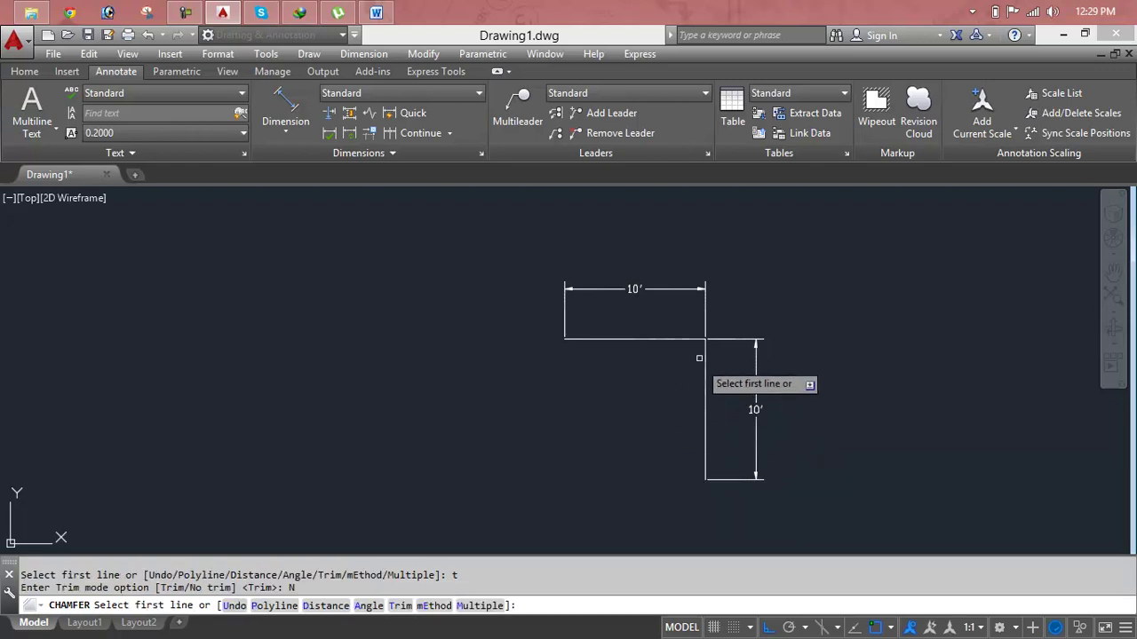
left_click(679, 340)
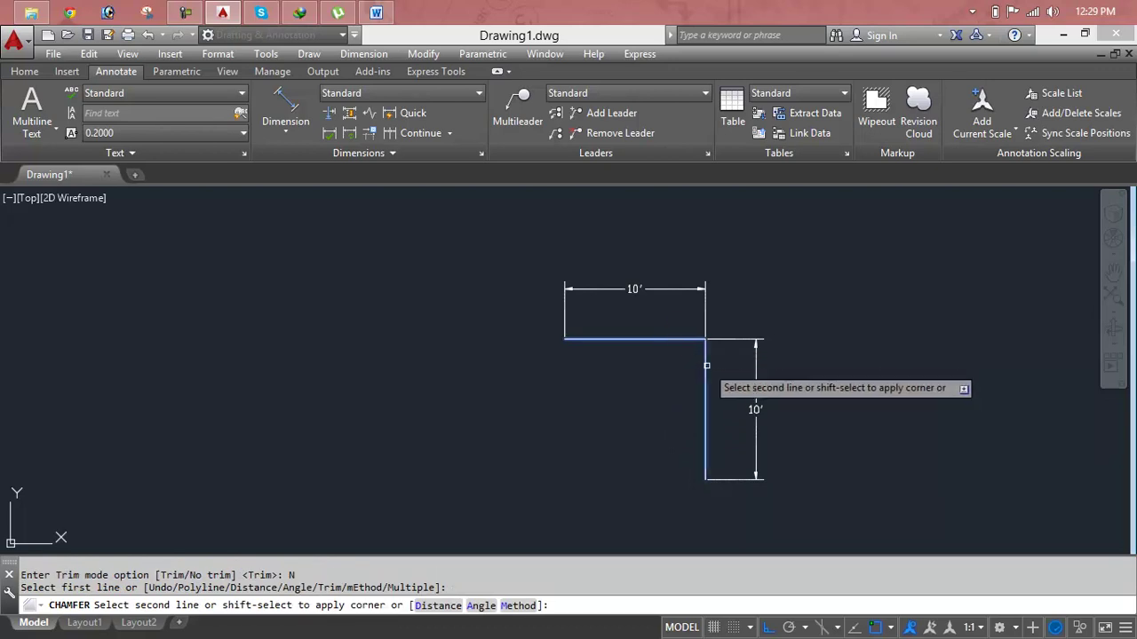
left_click(707, 373)
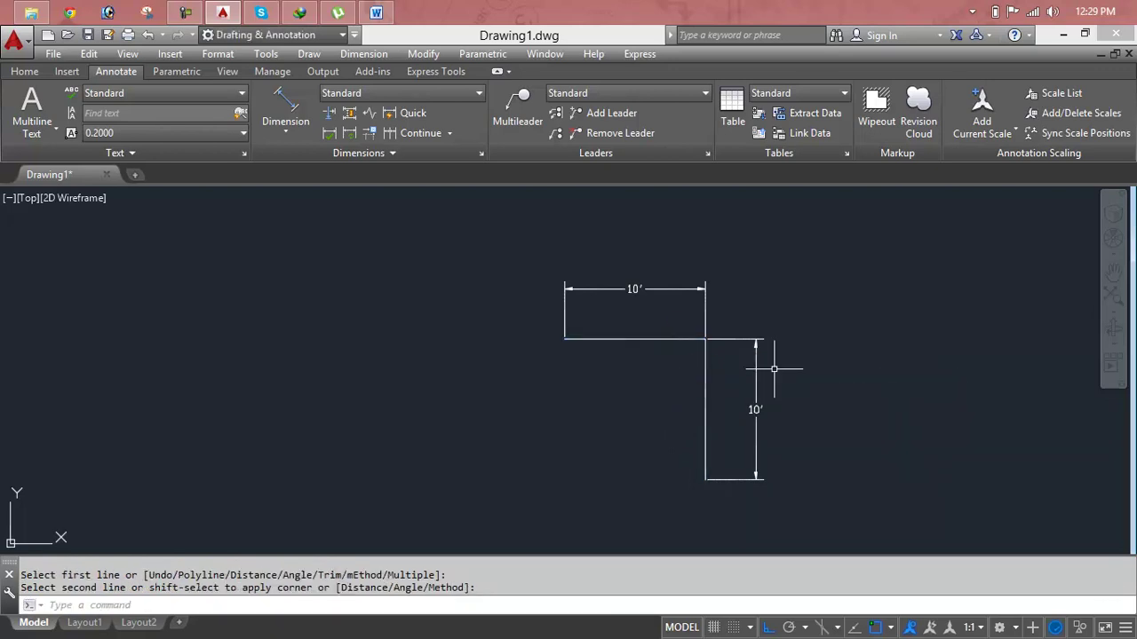
Erase the corner lines, the vertical dimension and the 10' dimension.
scroll(697, 329, "up", 5)
scroll(711, 336, "down", 3)
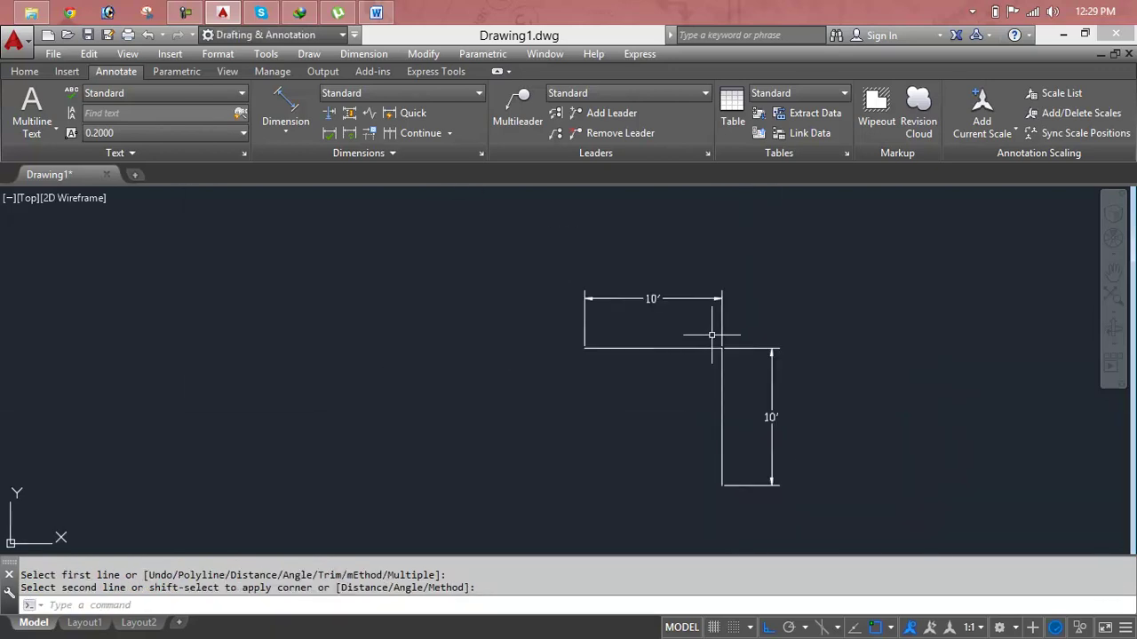
left_click(751, 331)
left_click(755, 362)
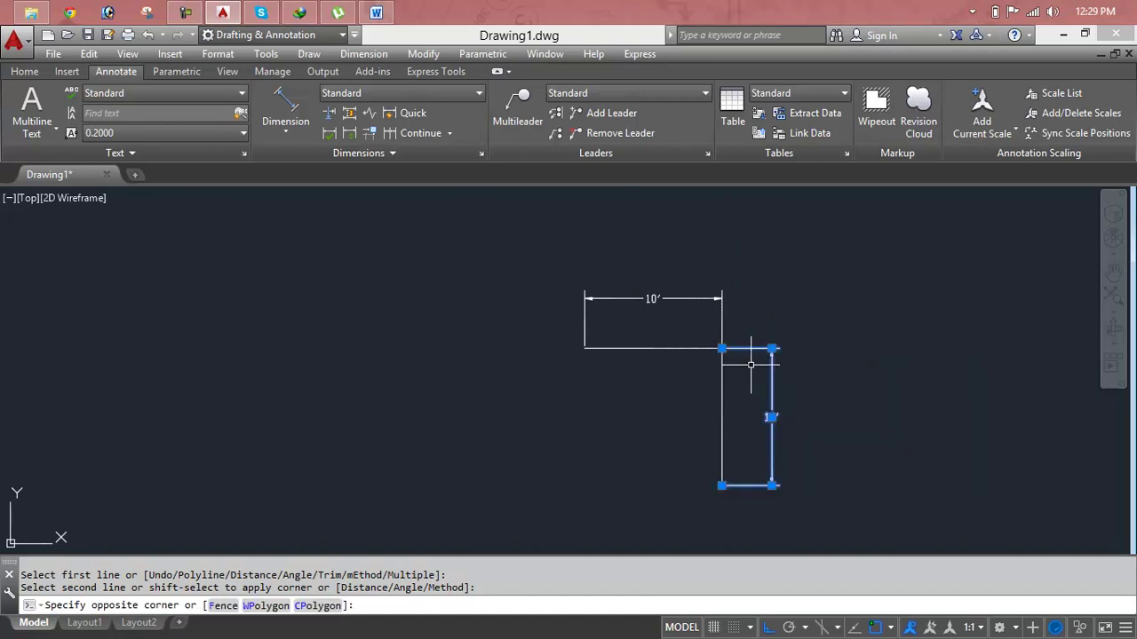
key("Delete")
left_click(736, 315)
left_click(579, 287)
key("Delete")
Try several crossing-window selections over the two remaining lines.
key("Escape")
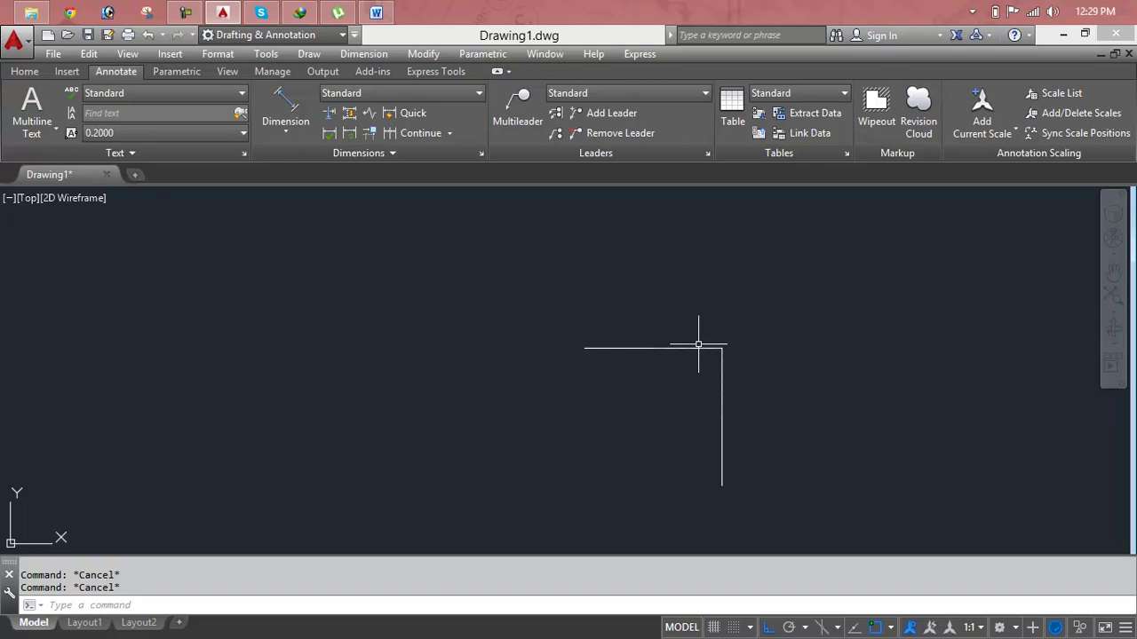
left_click(698, 347)
key("Escape")
left_click(754, 322)
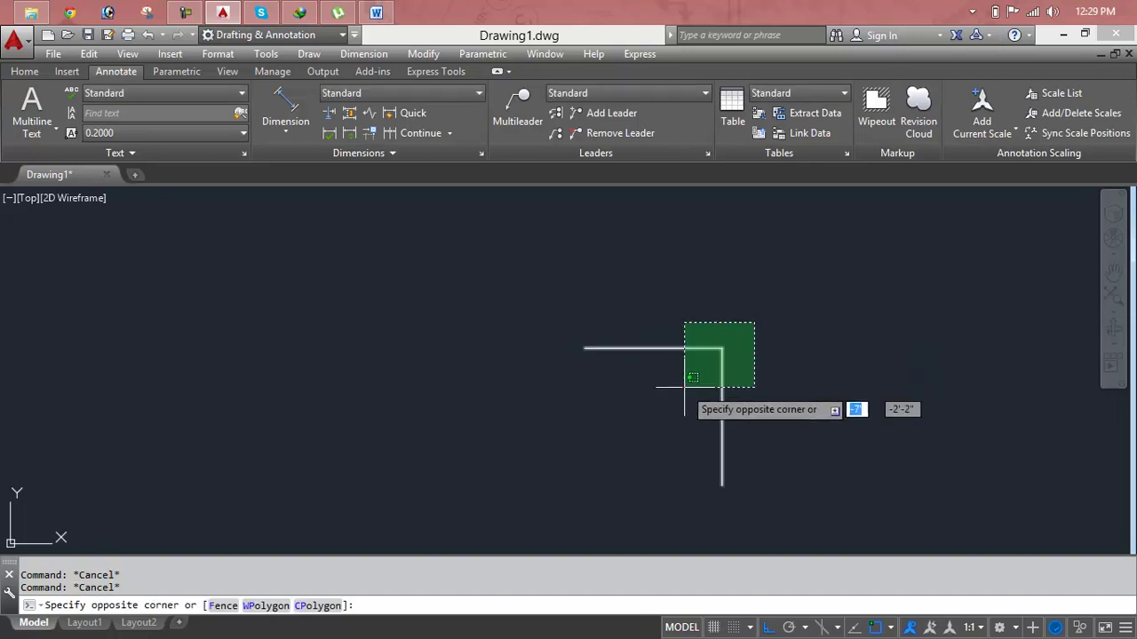
left_click(684, 393)
key("Escape")
key("Escape")
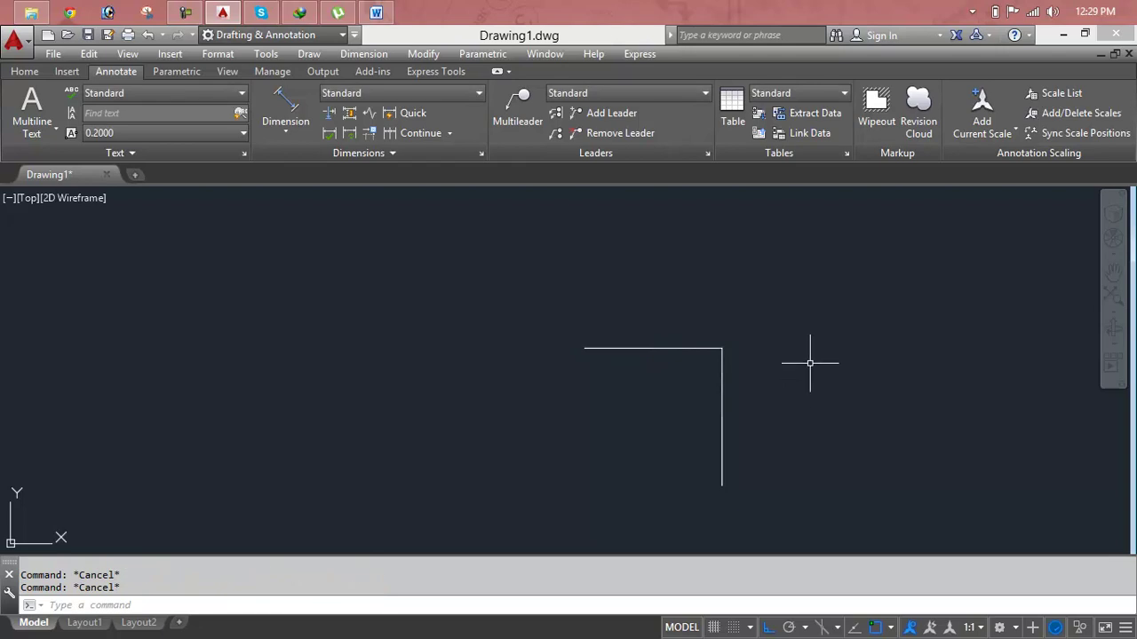
left_click(762, 348)
left_click(687, 399)
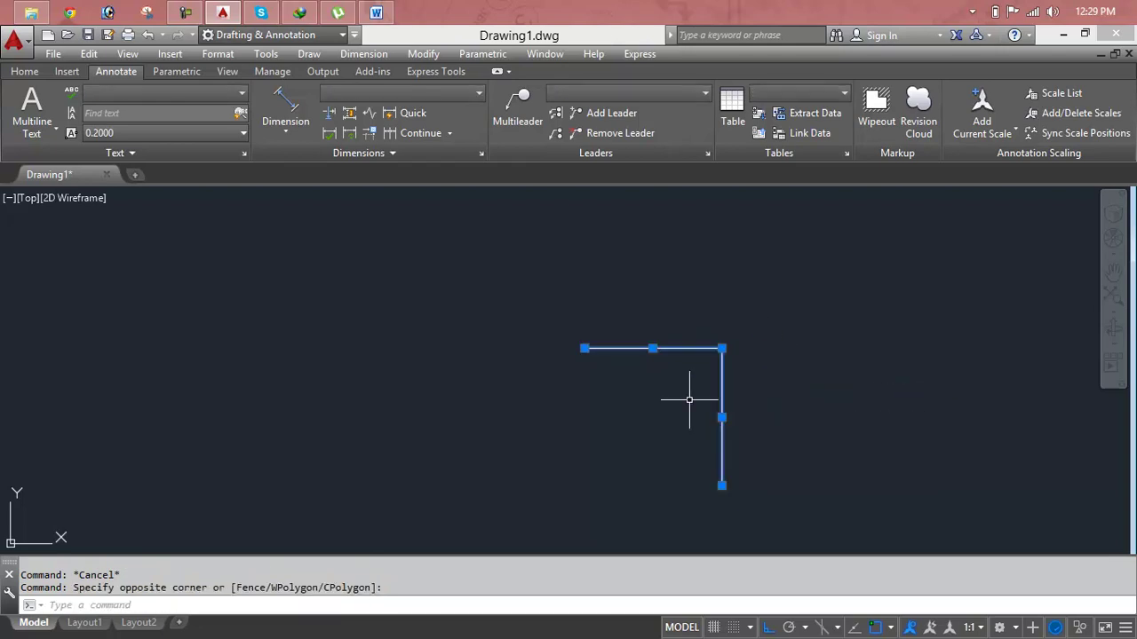
key("Escape")
Erase the two remaining lines, leaving the drawing empty.
left_click(870, 371)
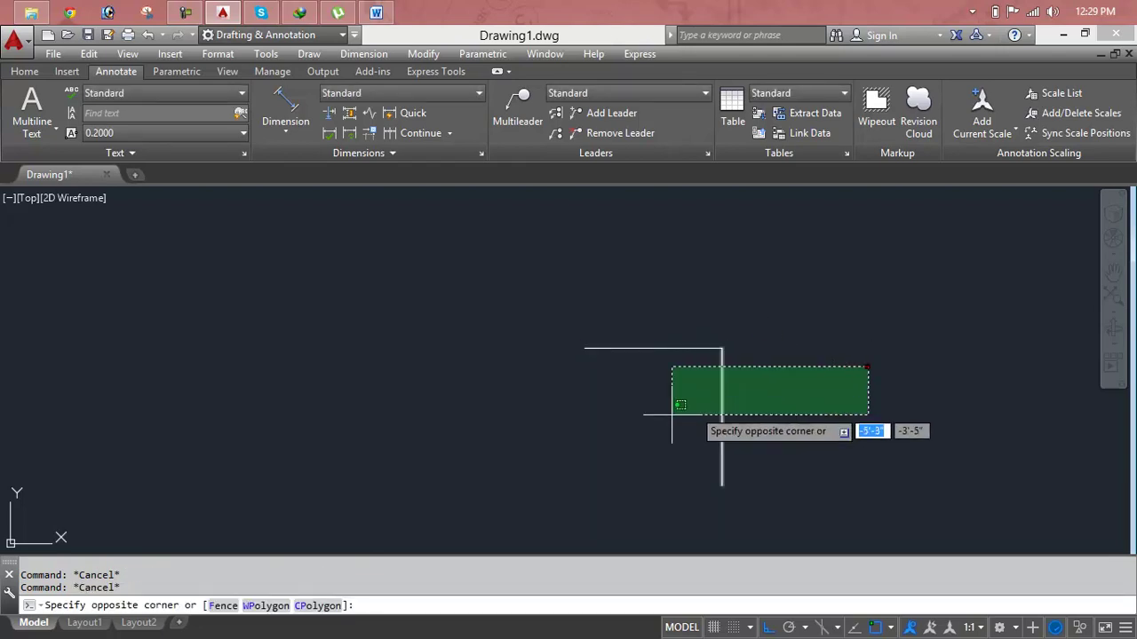
left_click(672, 418)
left_click(812, 273)
left_click(662, 404)
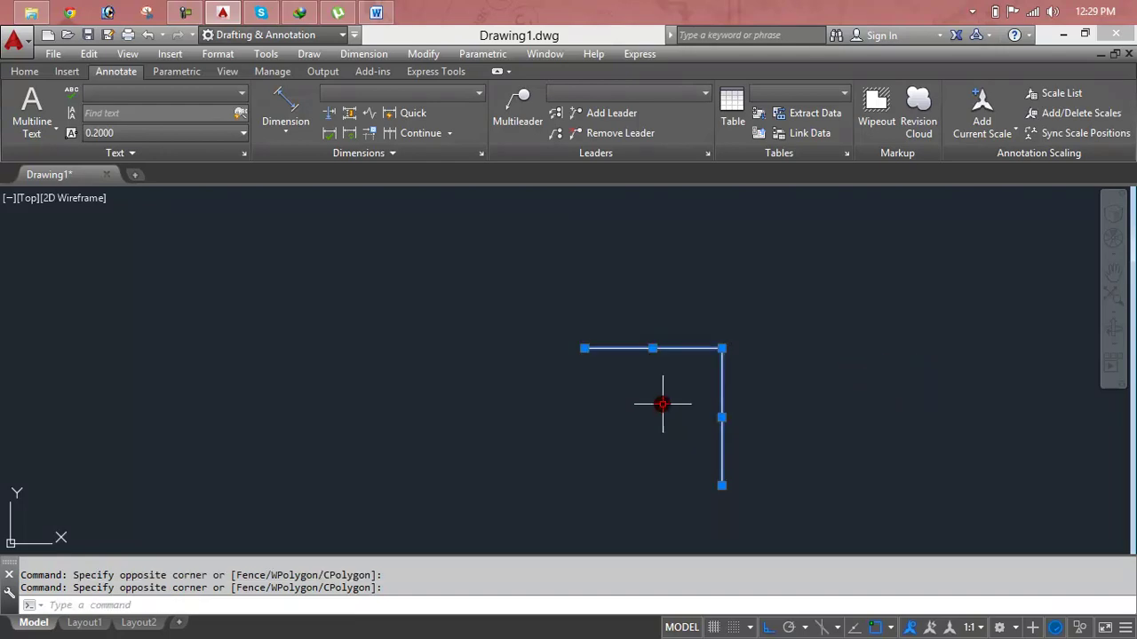
key("Delete")
key("Escape")
key("Escape")
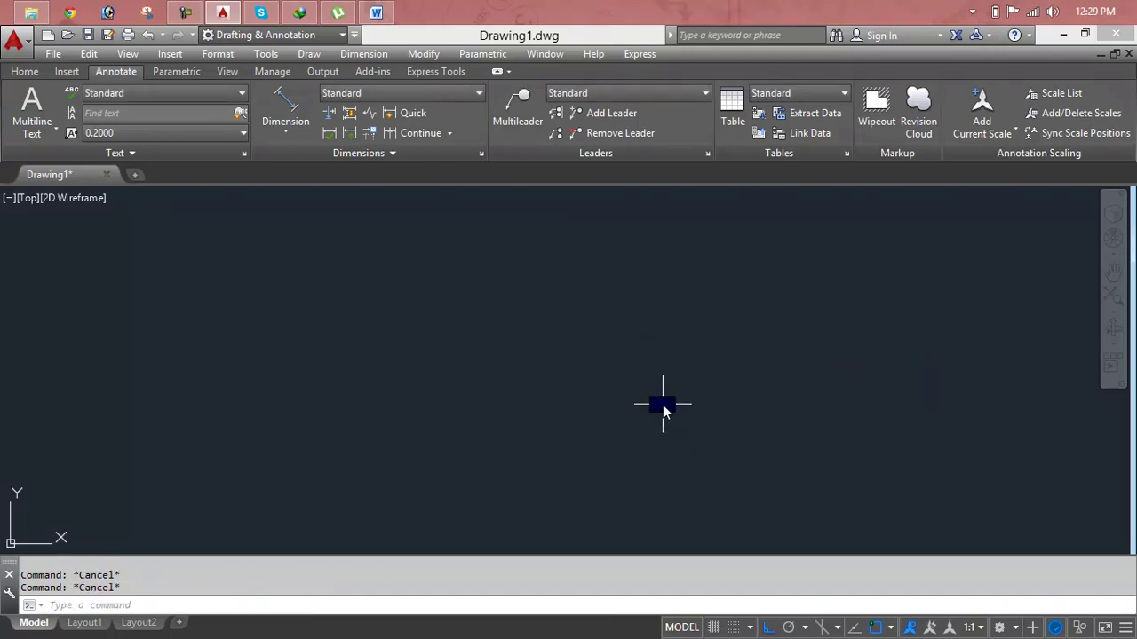
type("l")
key("Return")
Draw the top side of the square as a horizontal line.
left_click(310, 296)
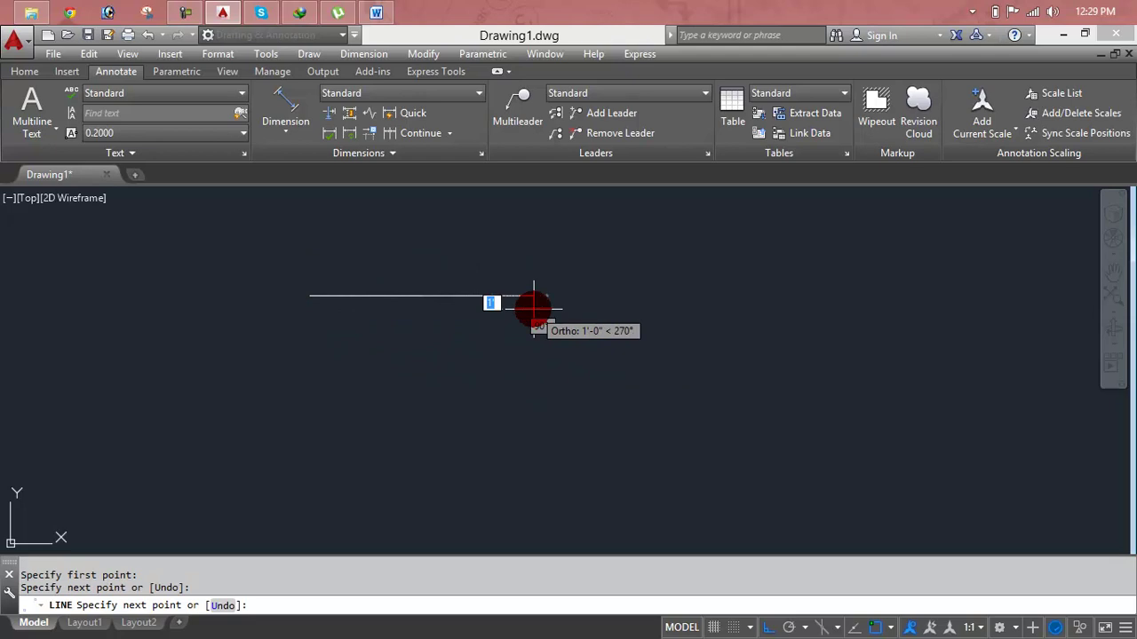
left_click(533, 299)
key("Return")
left_click(541, 312)
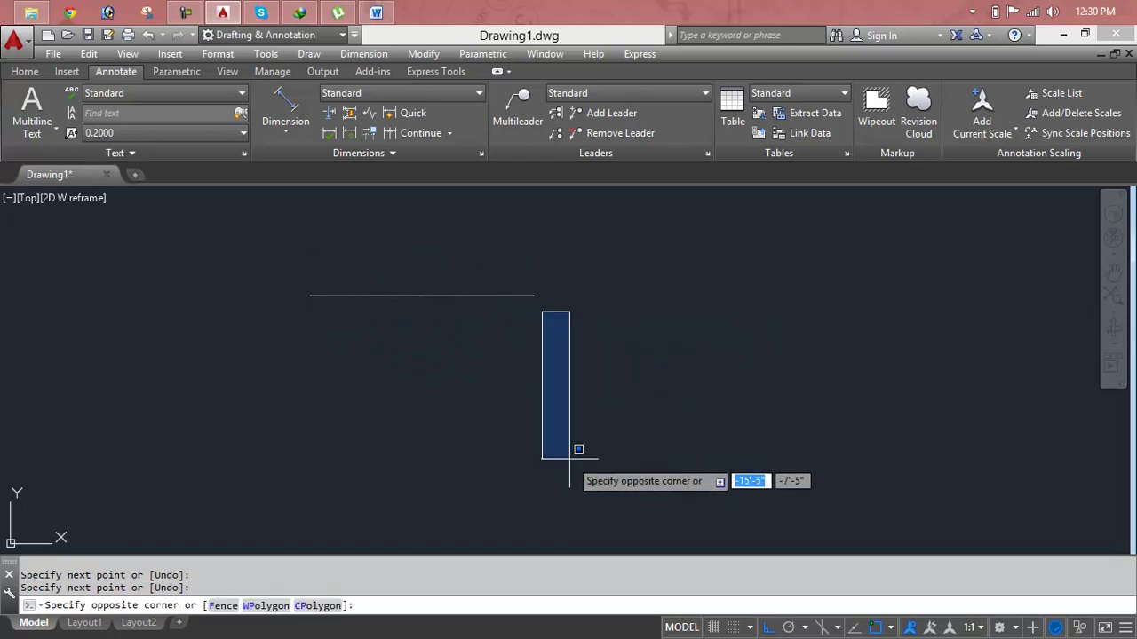
key("Escape")
type("l")
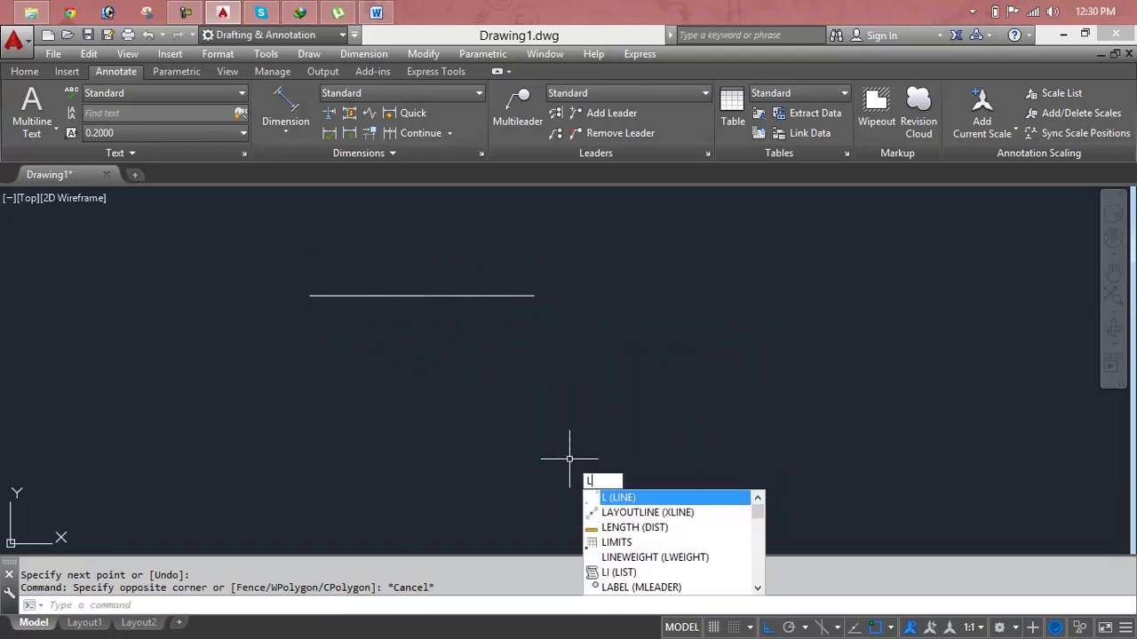
key("Return")
Draw the right, bottom and left sides as separate lines with gaps at the corners.
left_click(537, 327)
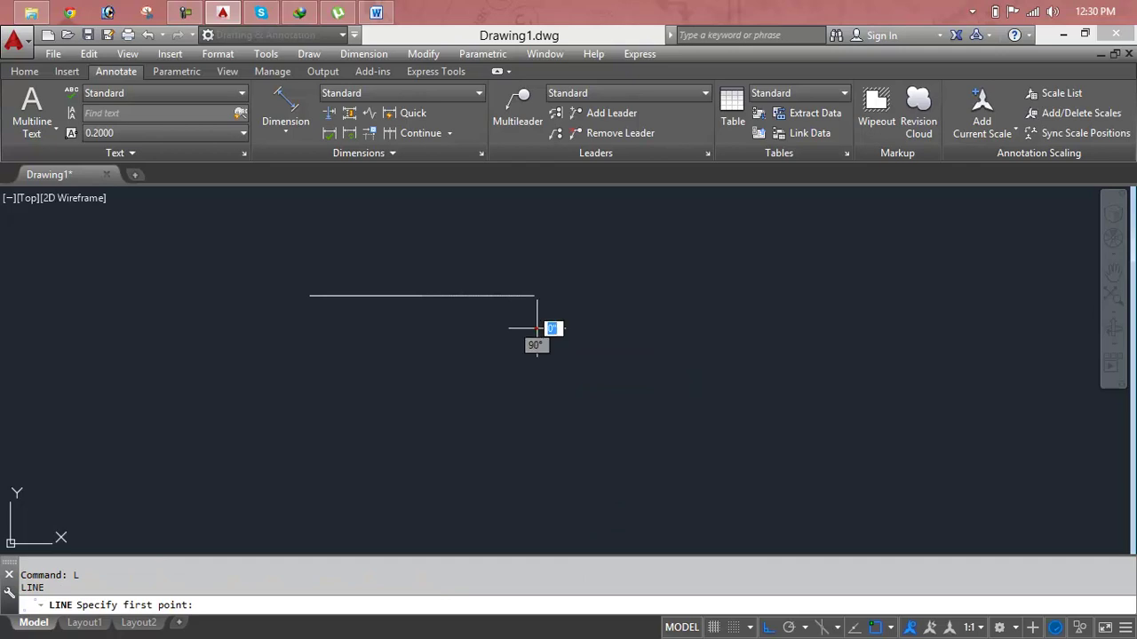
left_click(536, 499)
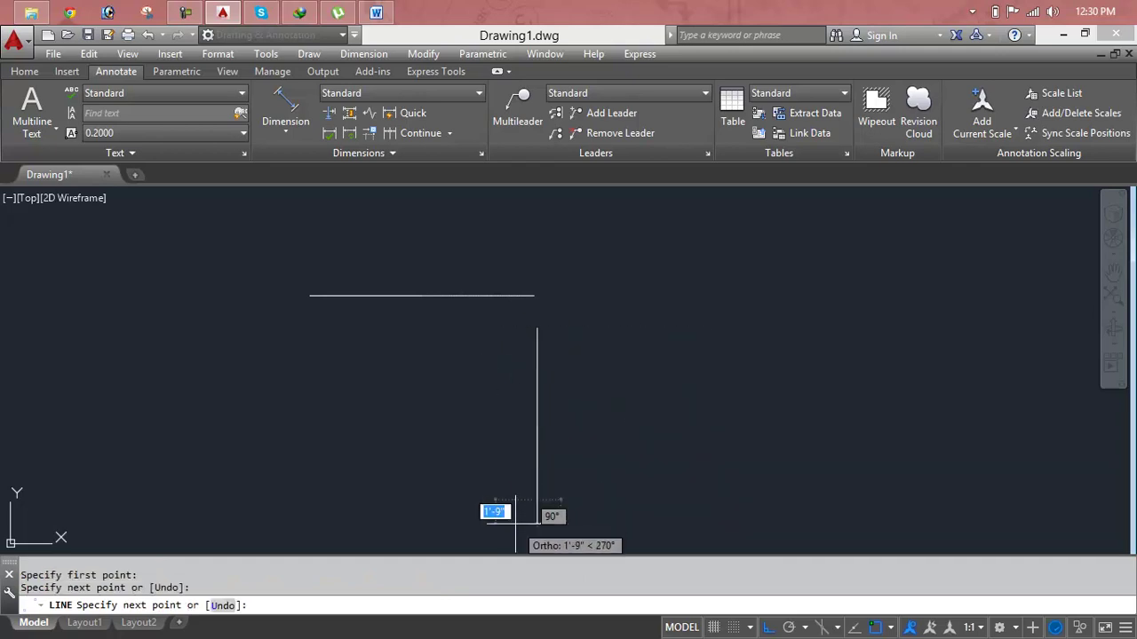
key("Return")
key("Return")
left_click(515, 524)
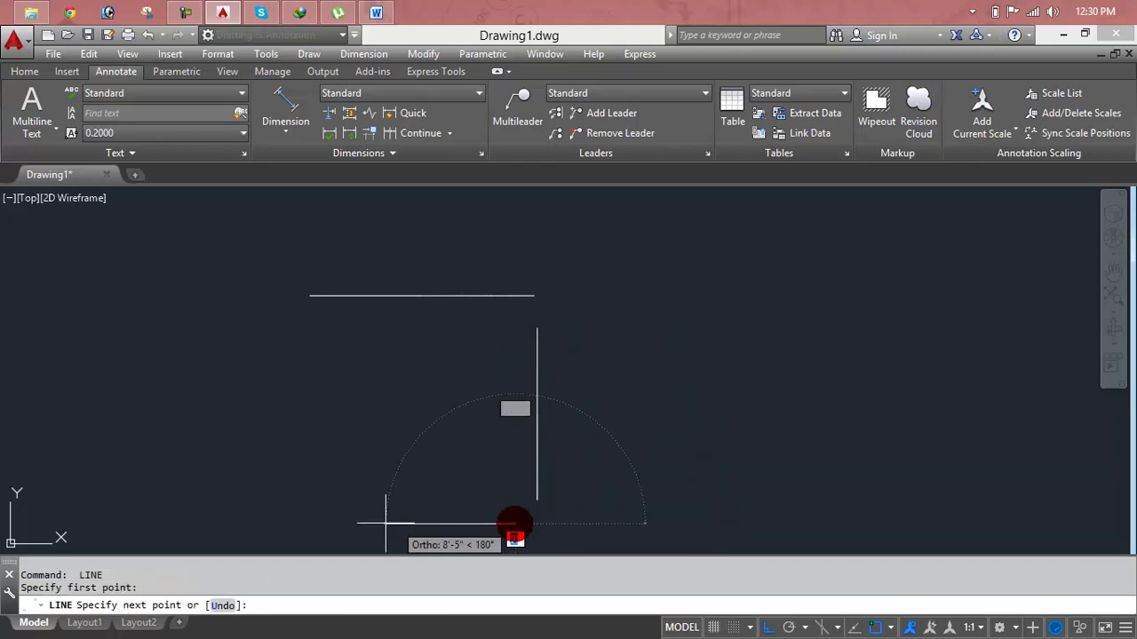
left_click(293, 524)
key("Return")
key("Return")
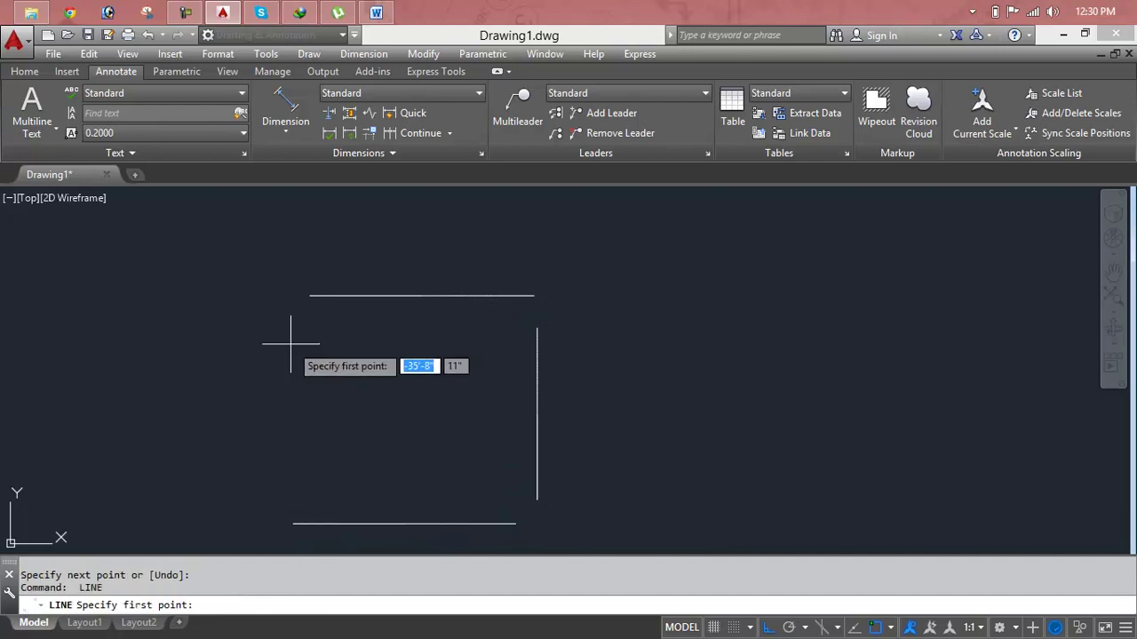
left_click(292, 314)
left_click(282, 507)
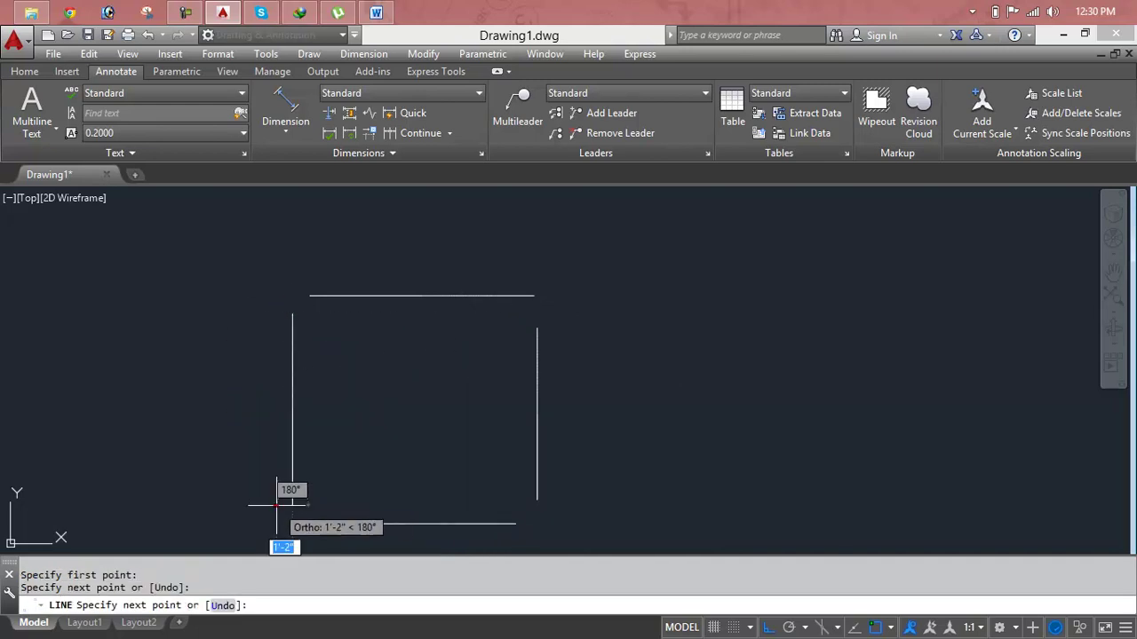
key("Escape")
key("Escape")
middle_click_drag(459, 457, 675, 376)
key("Escape")
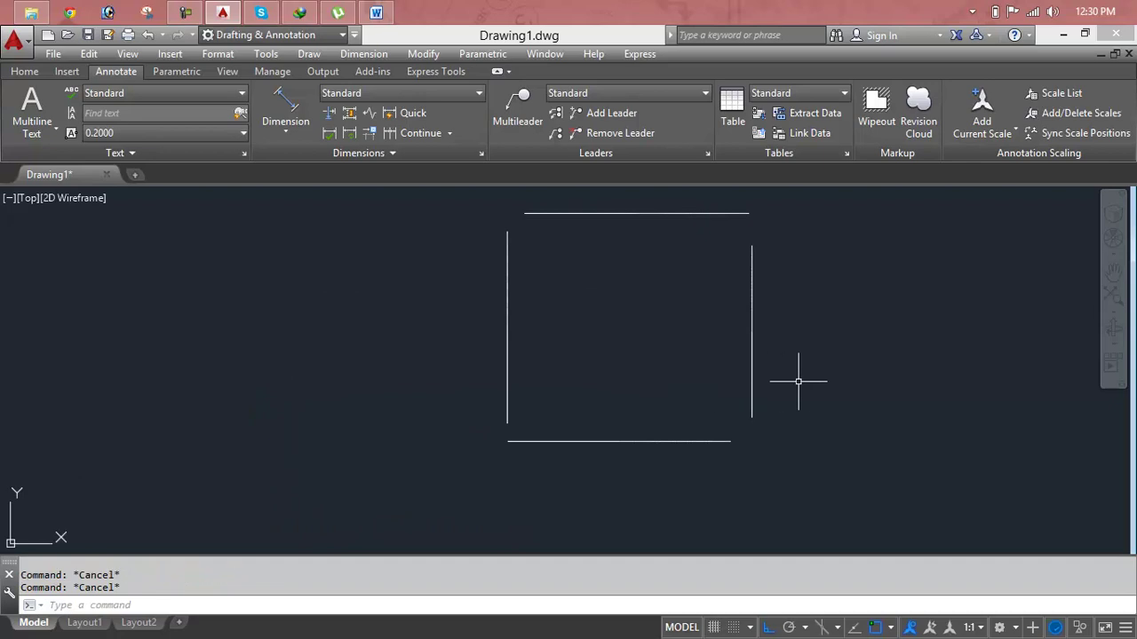
Start CHAMFER with the Multiple option so it repeats.
type("ch")
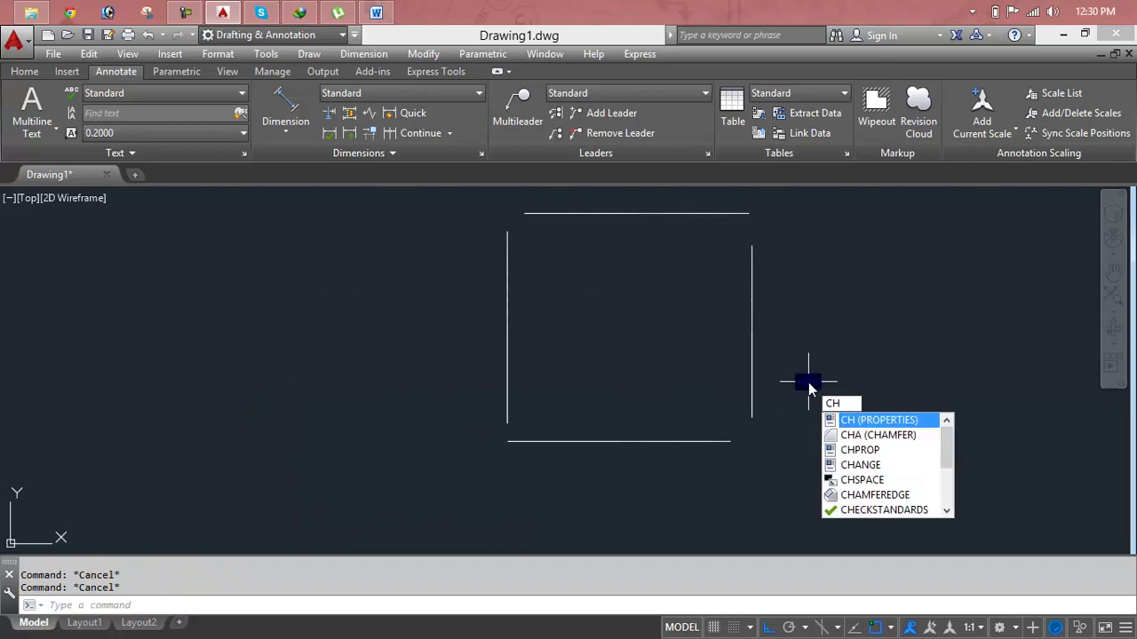
type("a")
key("Return")
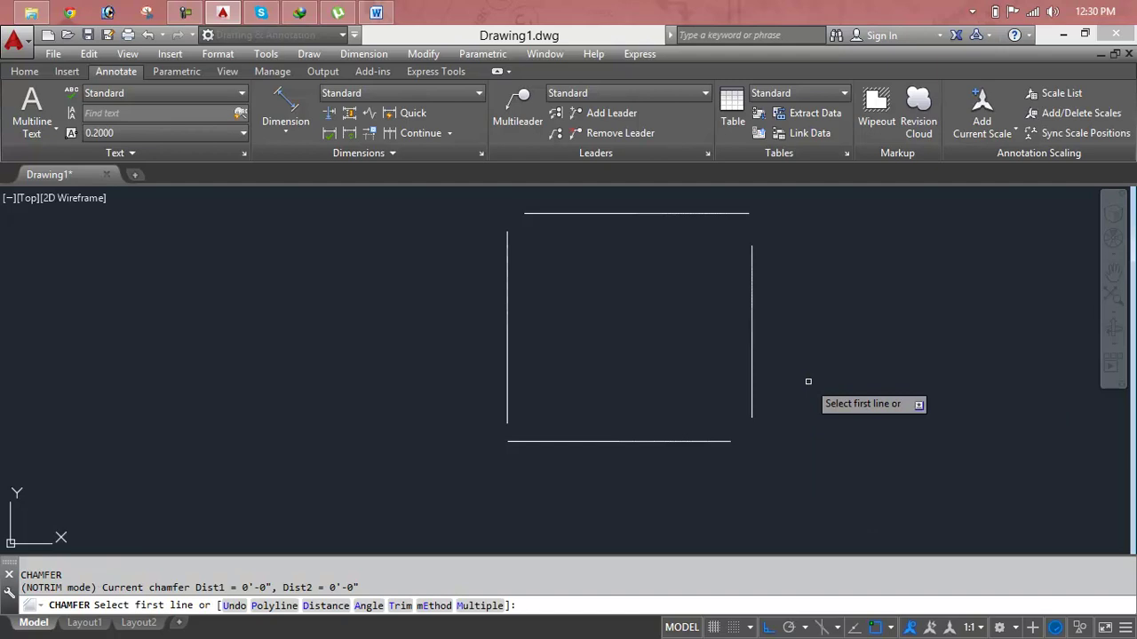
type("m")
key("Return")
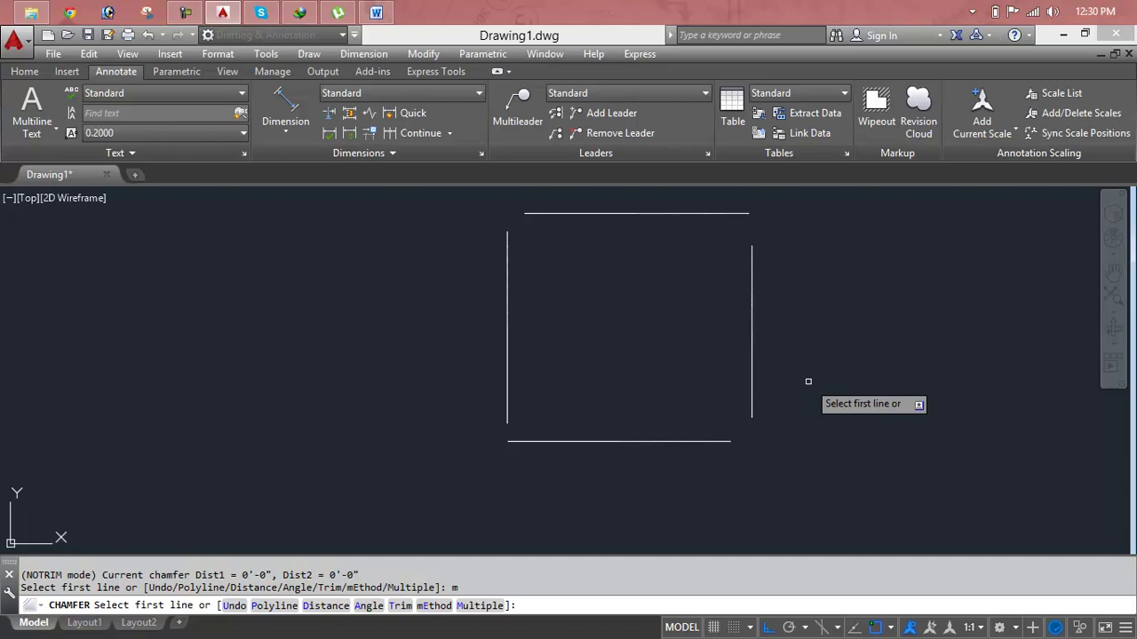
Chamfer the top/right, right/top, left/top and bottom/right line pairs.
left_click(699, 212)
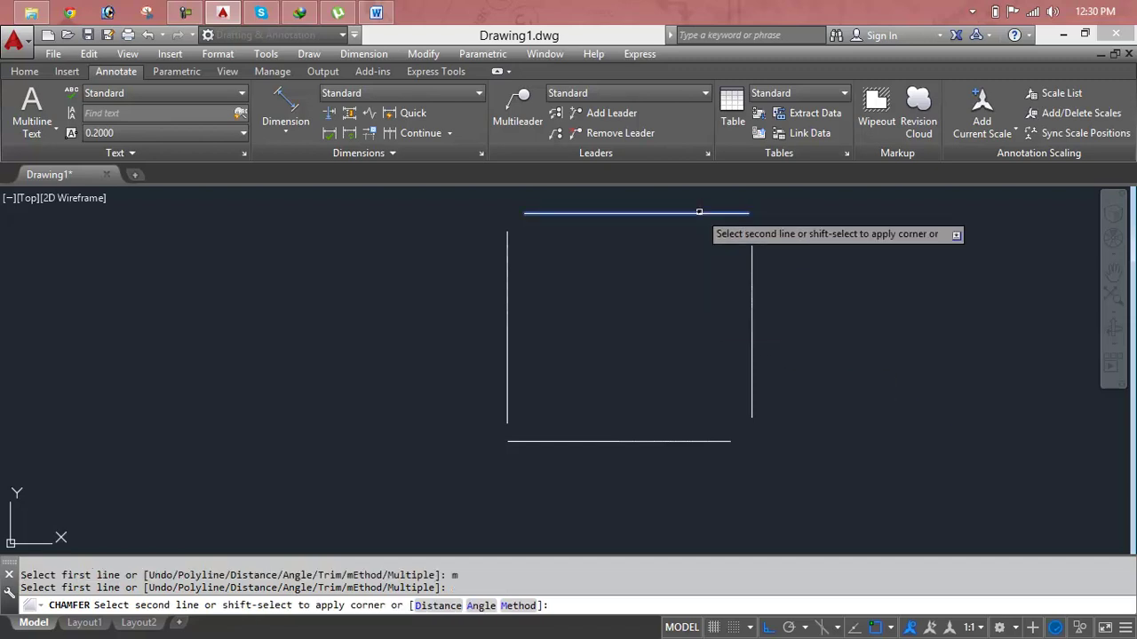
left_click(753, 297)
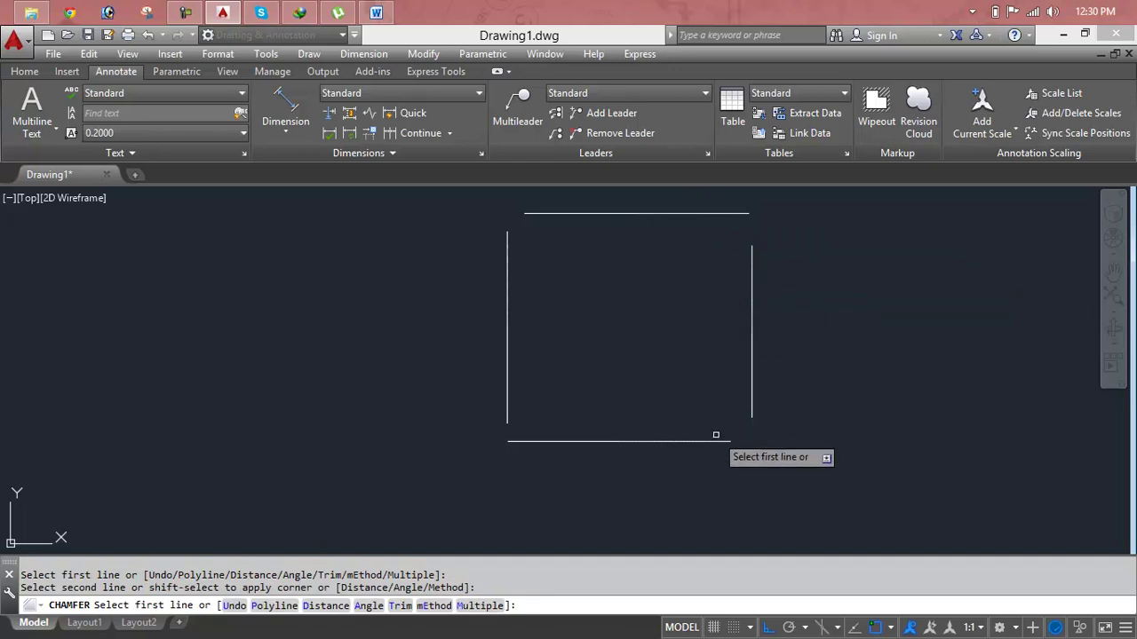
left_click(750, 327)
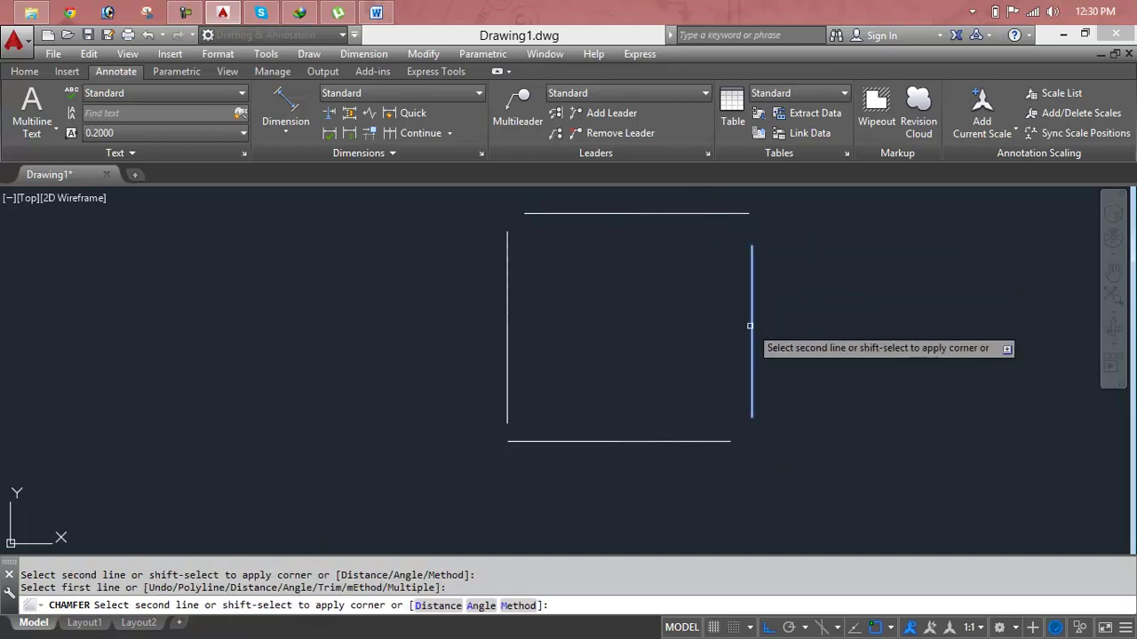
left_click(709, 214)
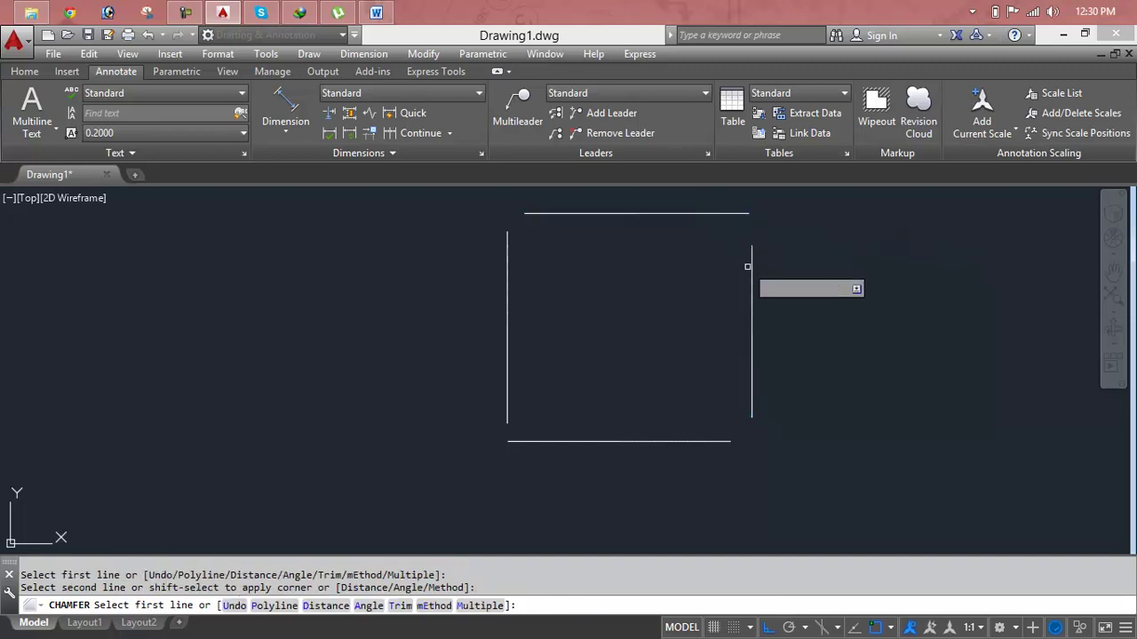
left_click(506, 338)
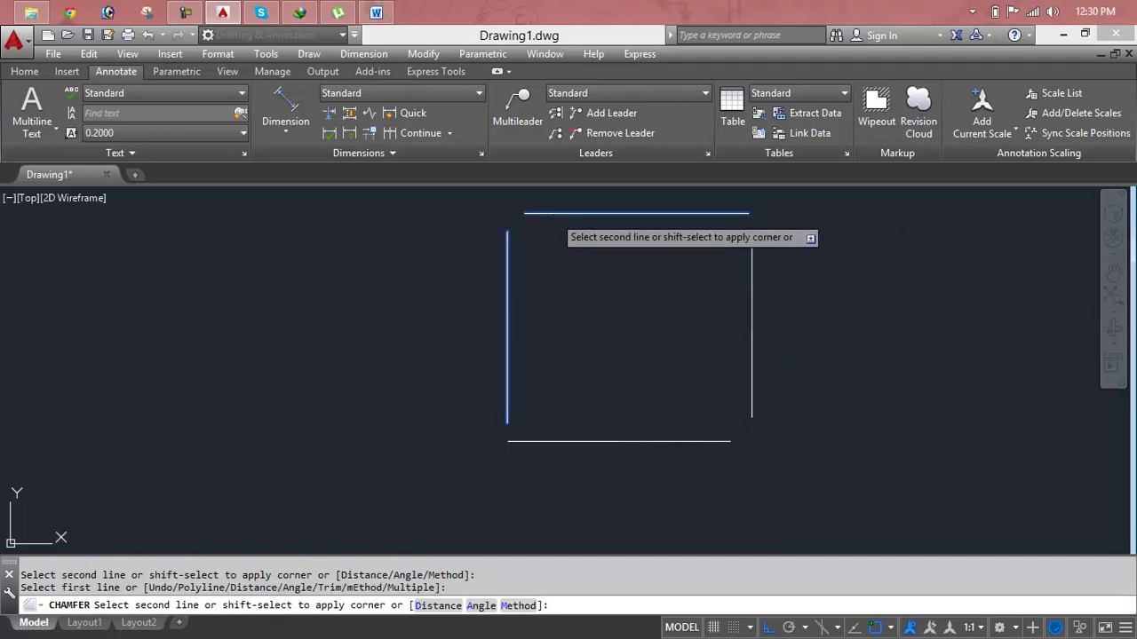
left_click(553, 214)
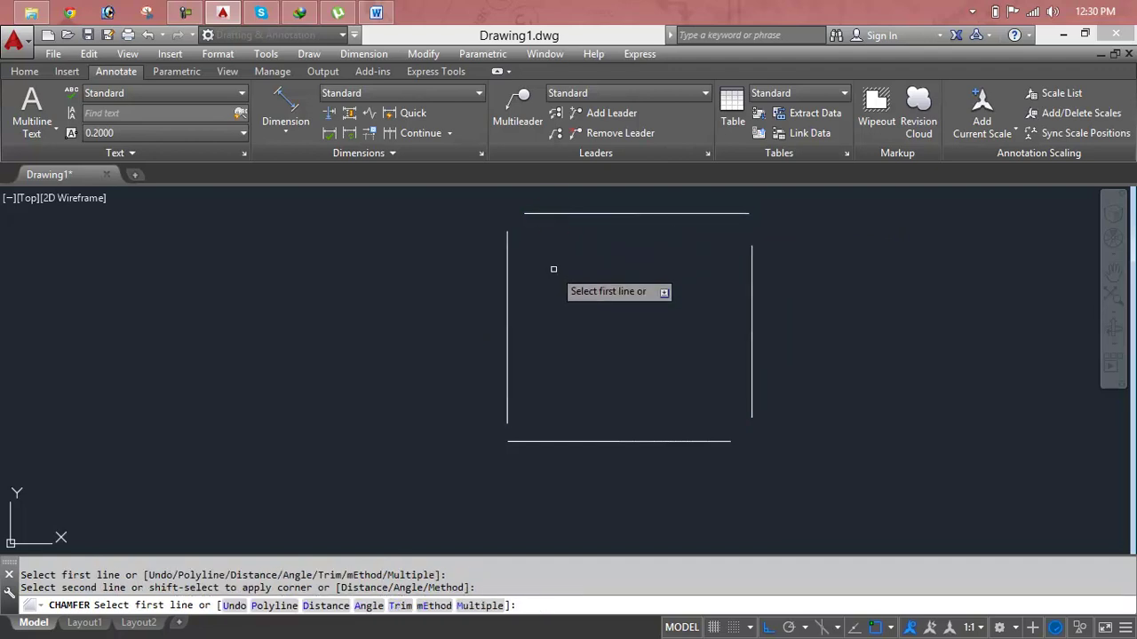
left_click(791, 249)
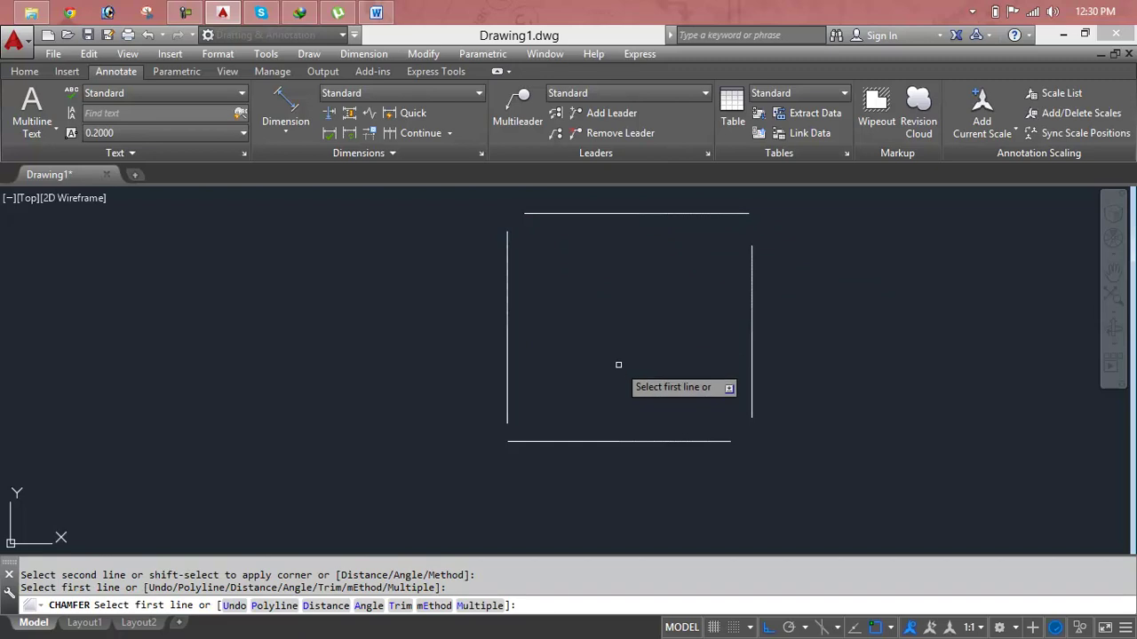
left_click(662, 442)
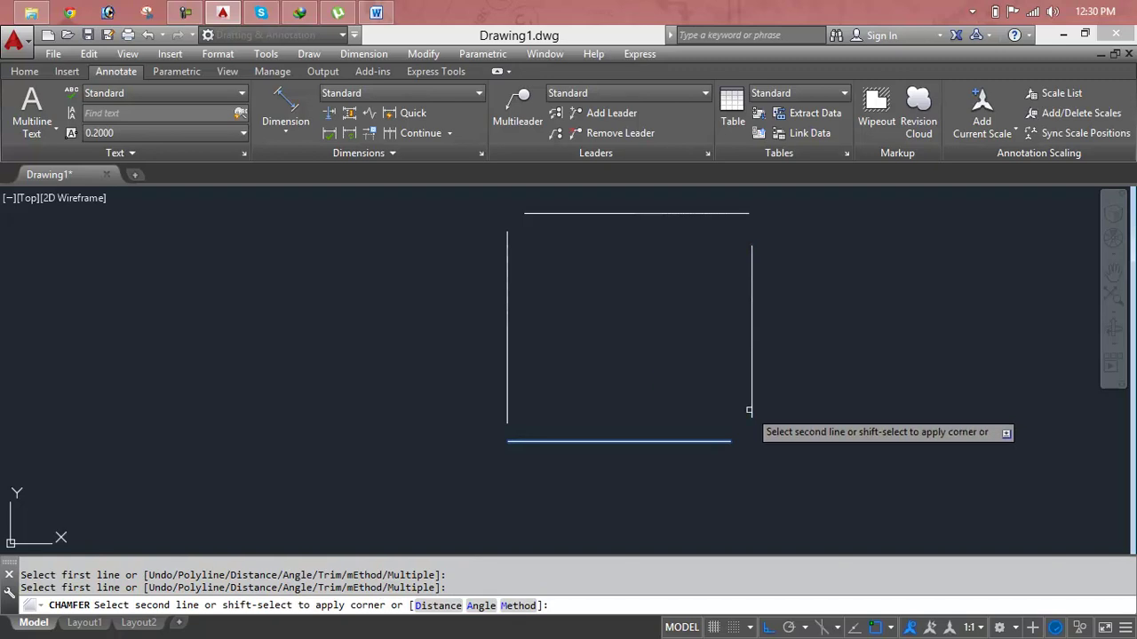
left_click(749, 410)
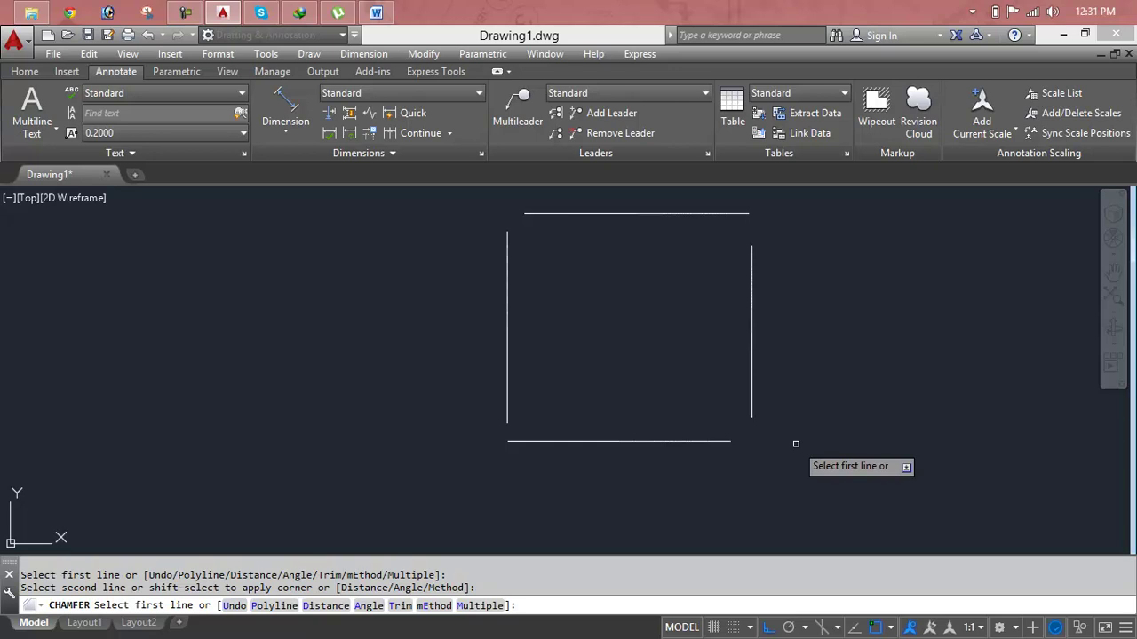
Switch the chamfer trim mode to Trim.
type("t")
key("Return")
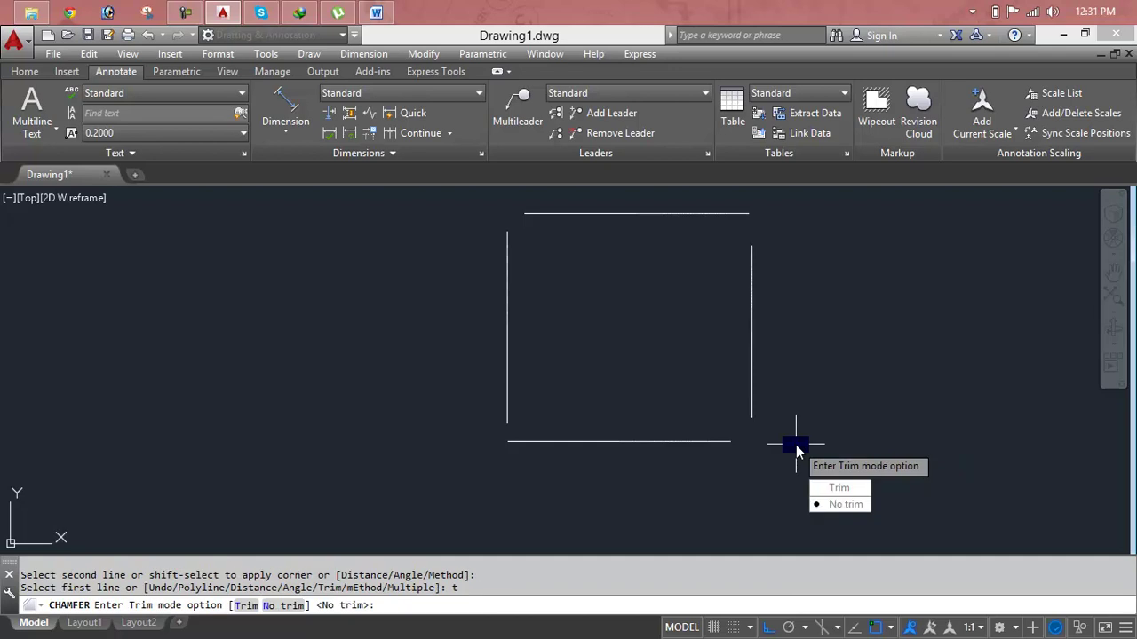
type("T")
key("Return")
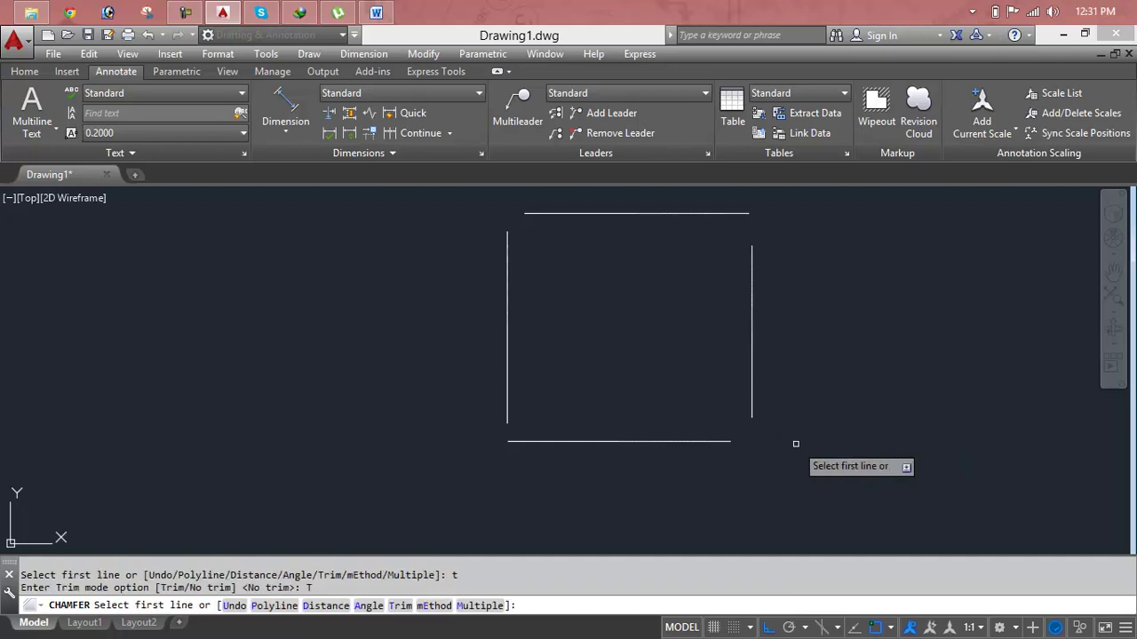
Close the bottom-right, bottom-left, top-left and top-right corners by chamfering each line pair.
left_click(752, 377)
left_click(716, 442)
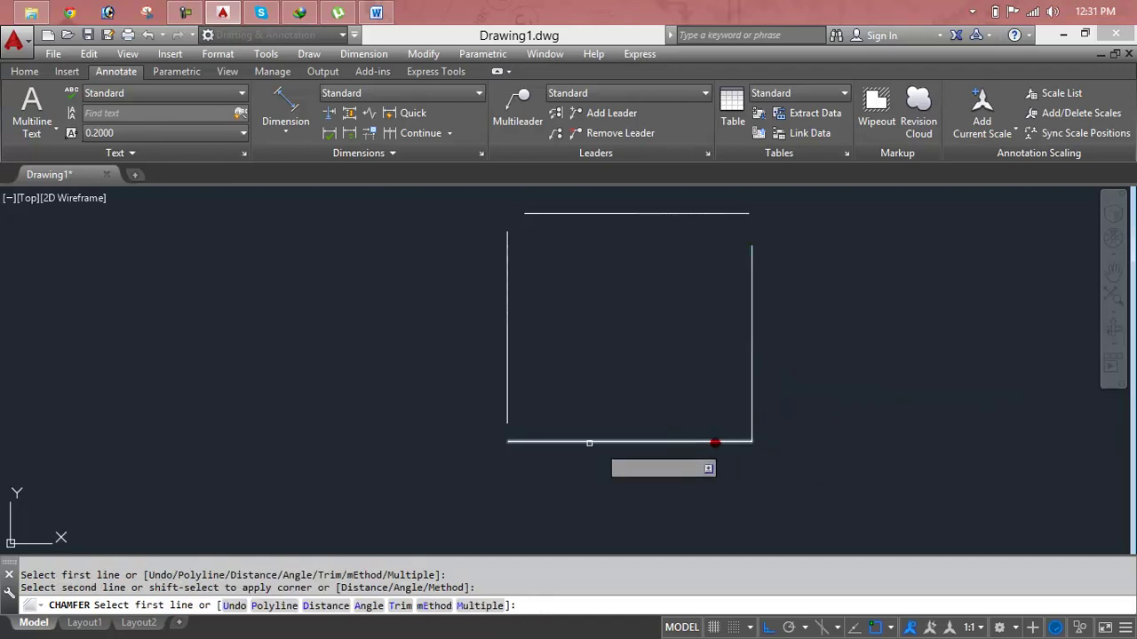
left_click(505, 402)
left_click(512, 441)
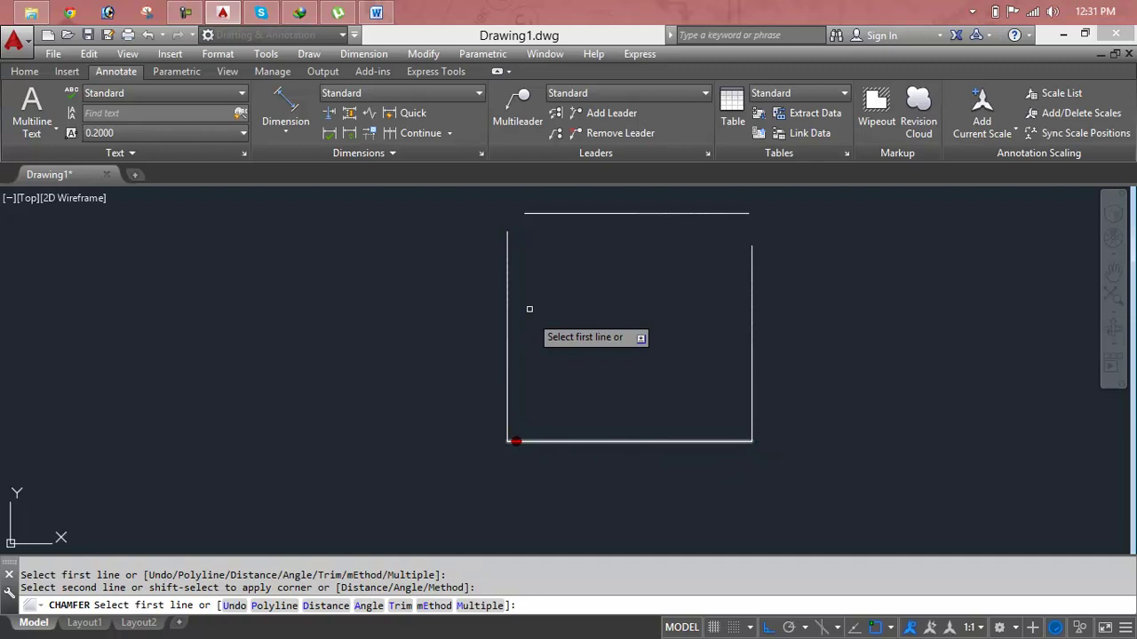
left_click(533, 214)
left_click(506, 264)
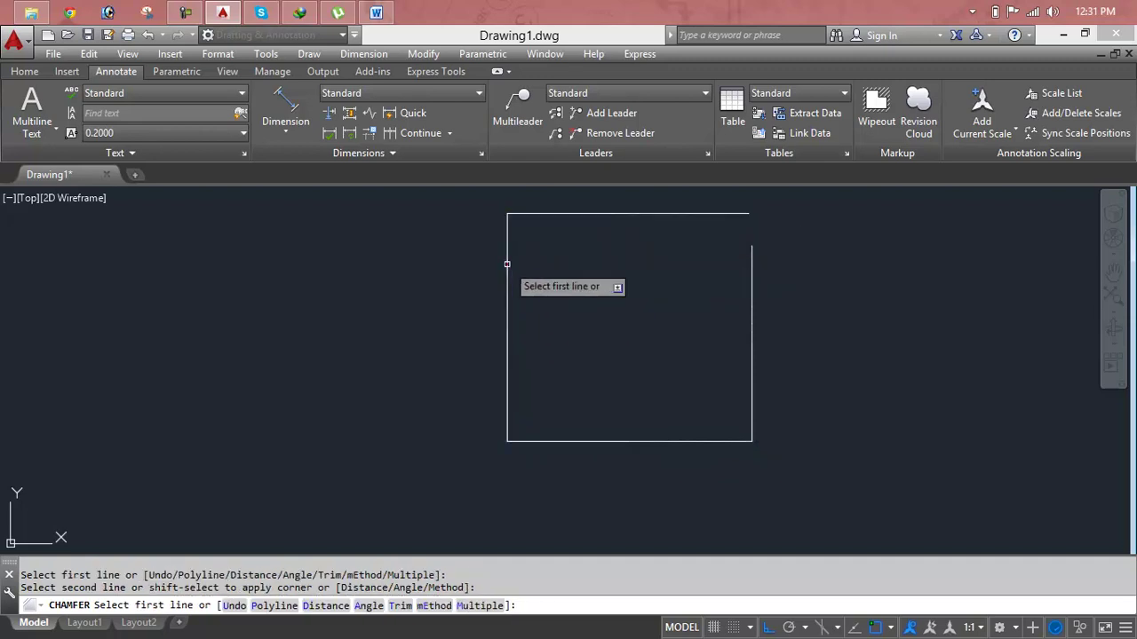
left_click(751, 268)
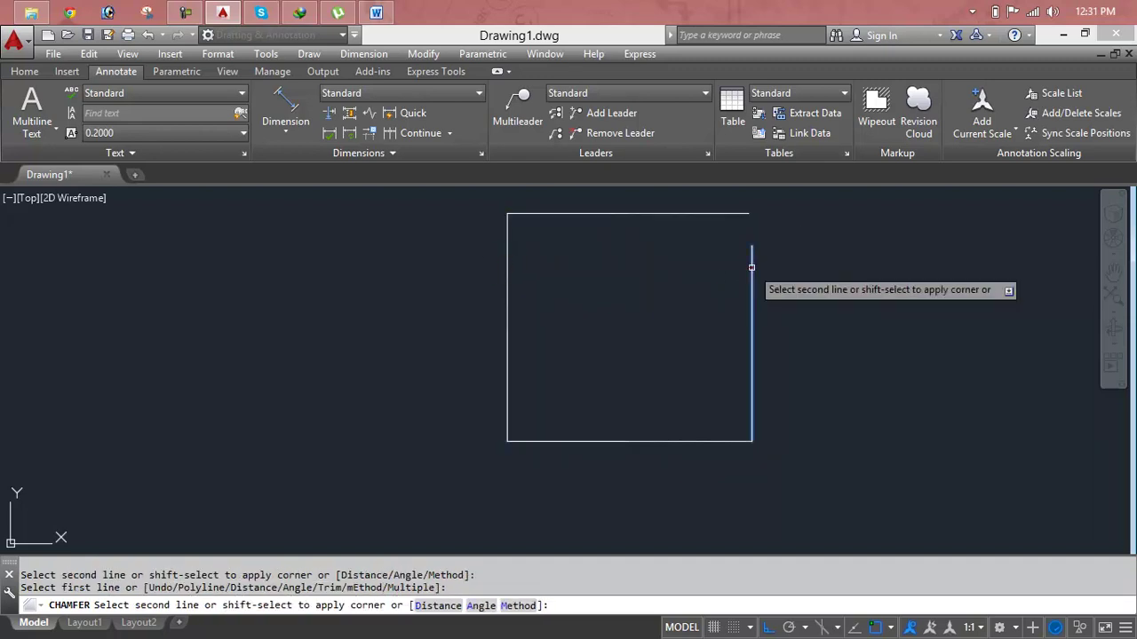
left_click(730, 216)
key("Escape")
key("Escape")
key("Escape")
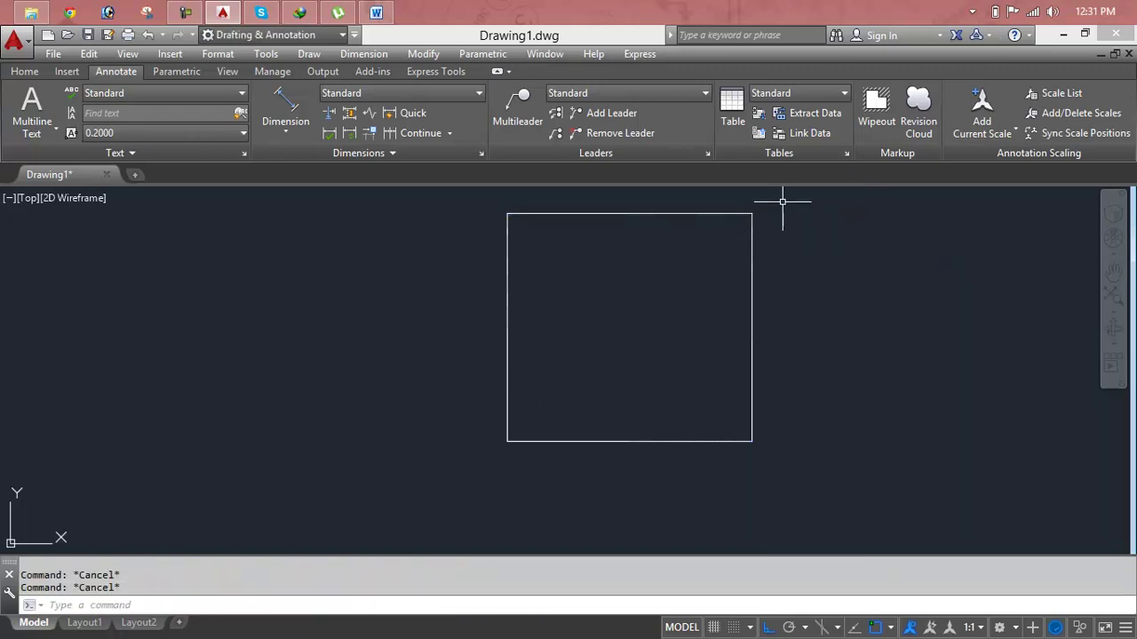
Window-select the four square lines and delete them.
left_click(783, 201)
left_click(464, 455)
key("Delete")
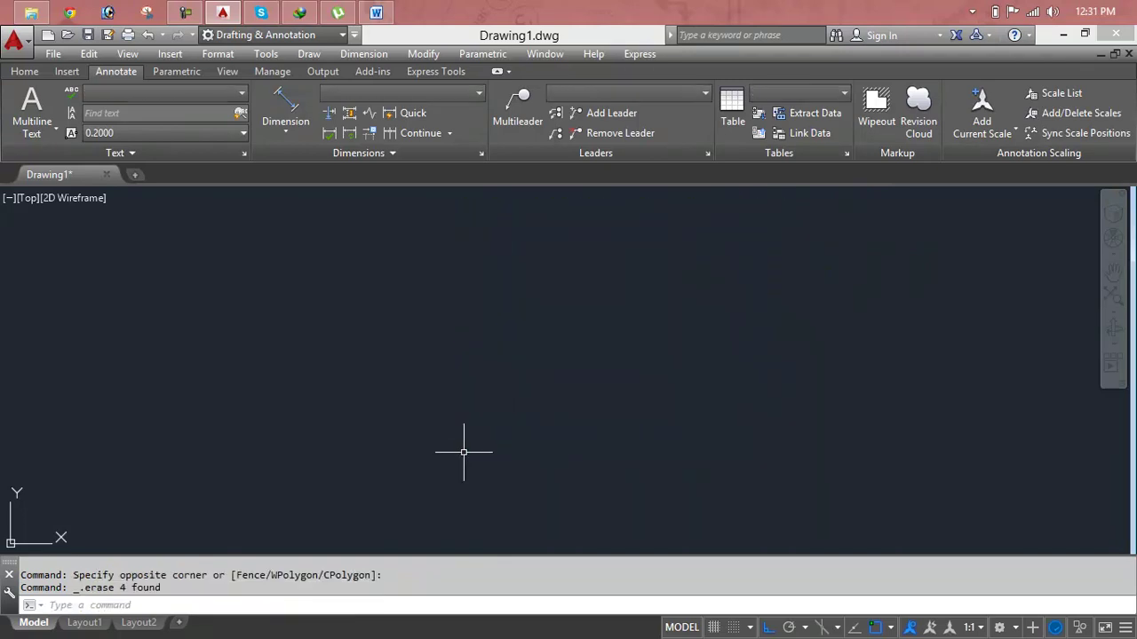
key("Escape")
key("Escape")
Draw a horizontal line and a separate vertical line below its right end.
type("L")
key("Return")
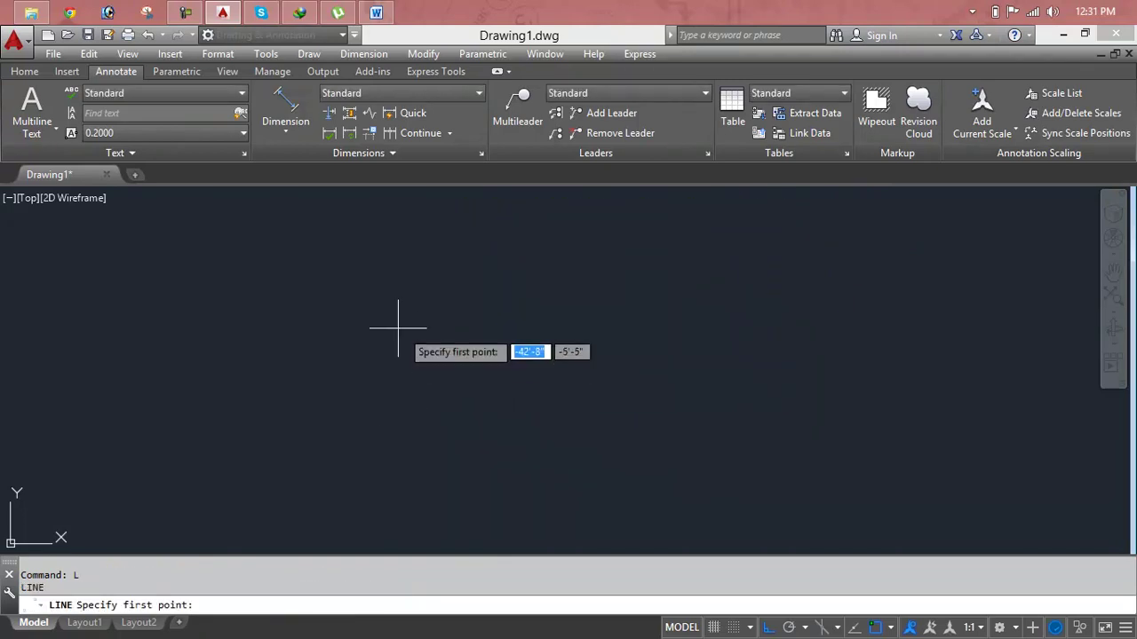
left_click(353, 285)
left_click(646, 285)
key("Return")
key("Return")
left_click(657, 321)
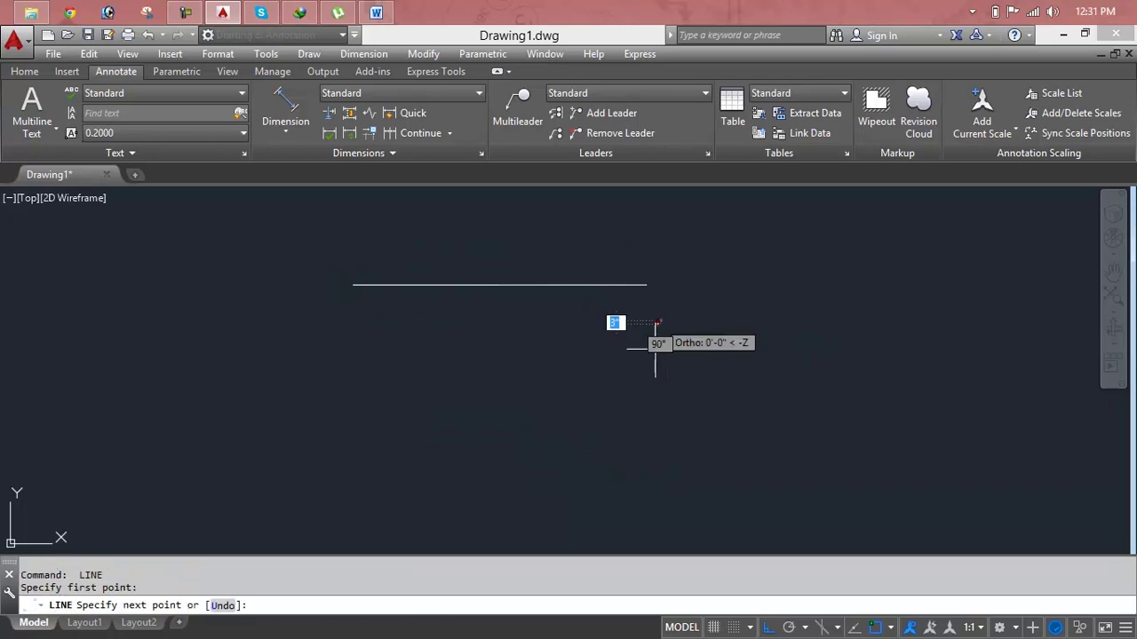
left_click(648, 517)
key("Return")
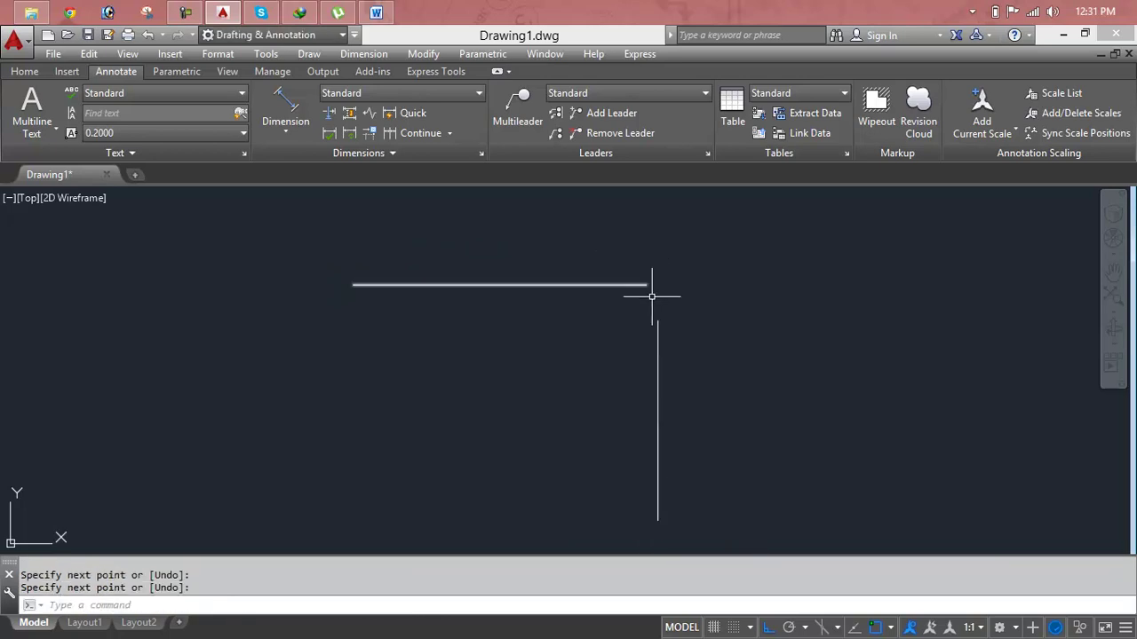
key("Escape")
key("Escape")
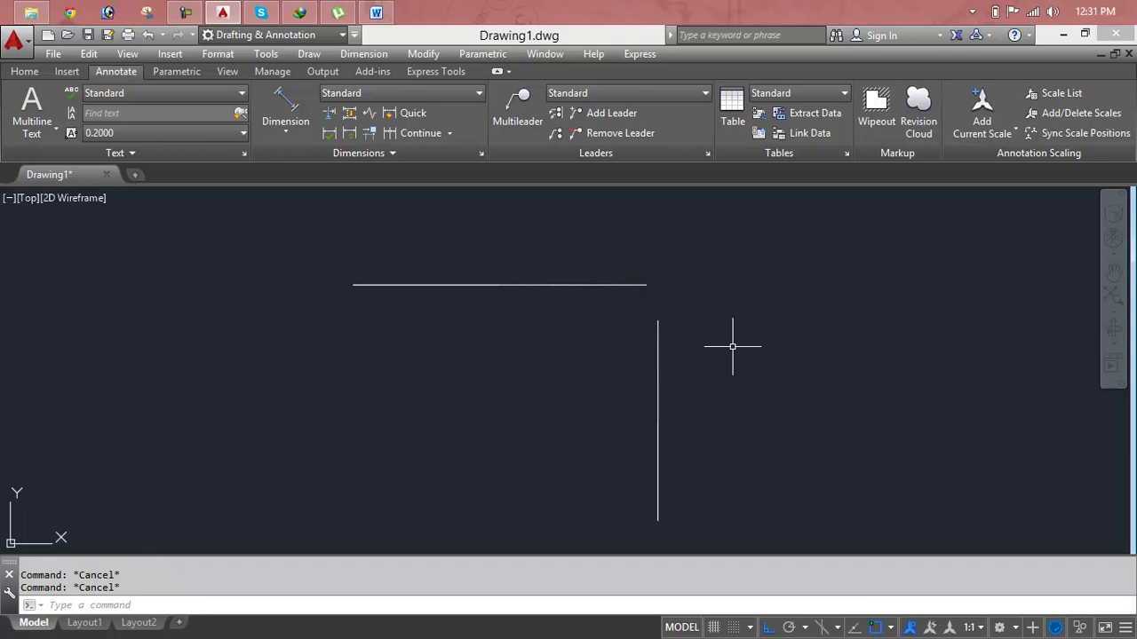
type("cha")
key("Return")
type("t")
key("Return")
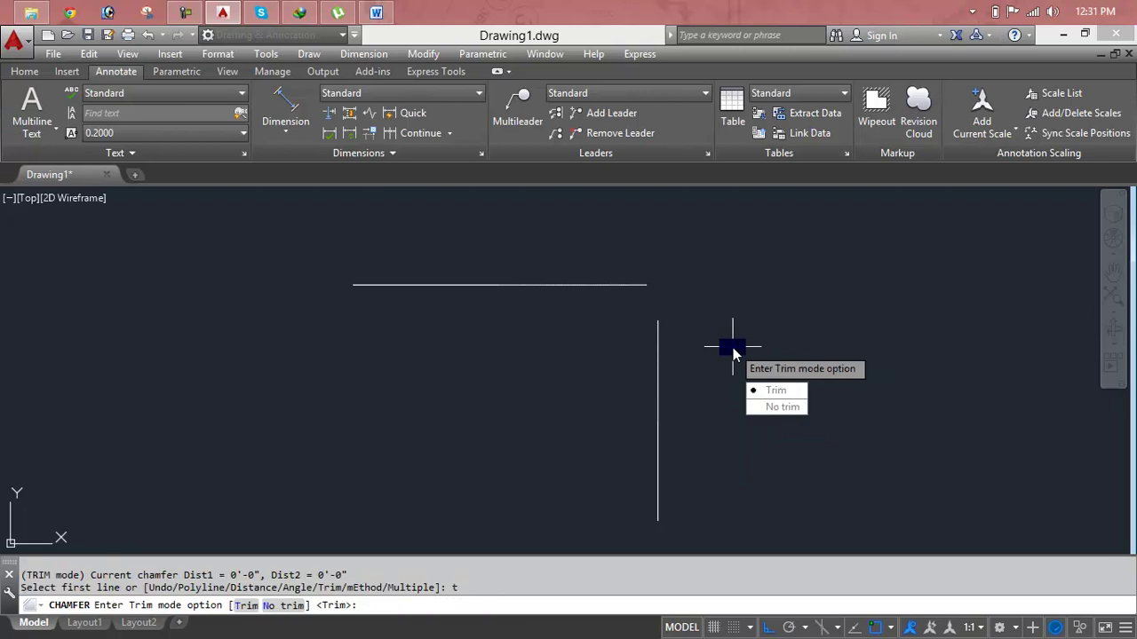
type("N")
key("Return")
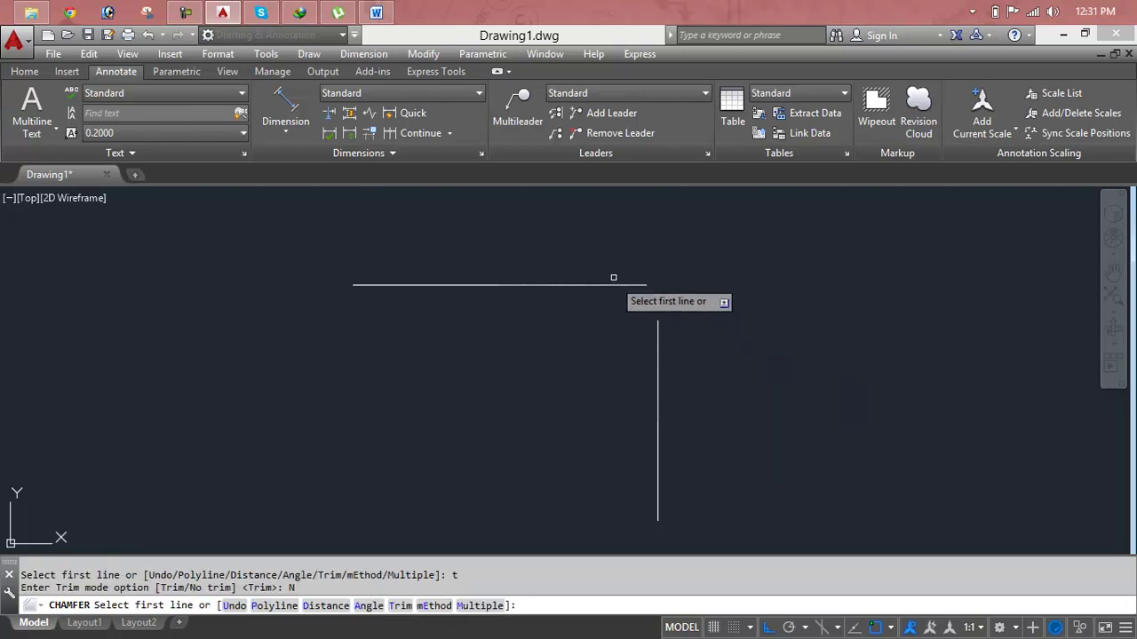
left_click(614, 286)
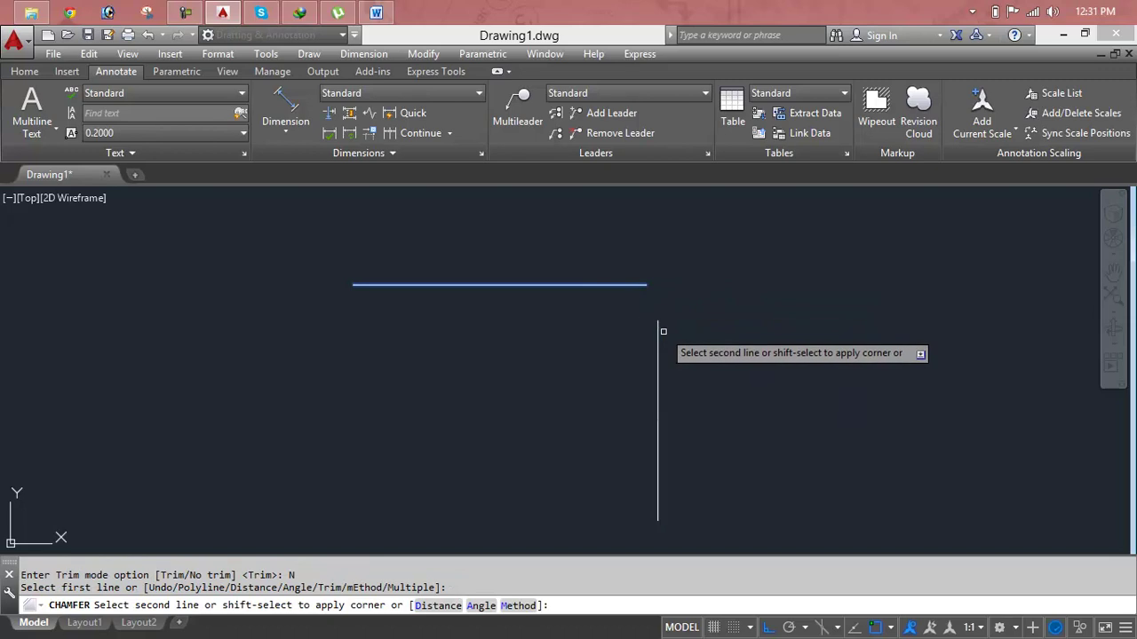
left_click(657, 339)
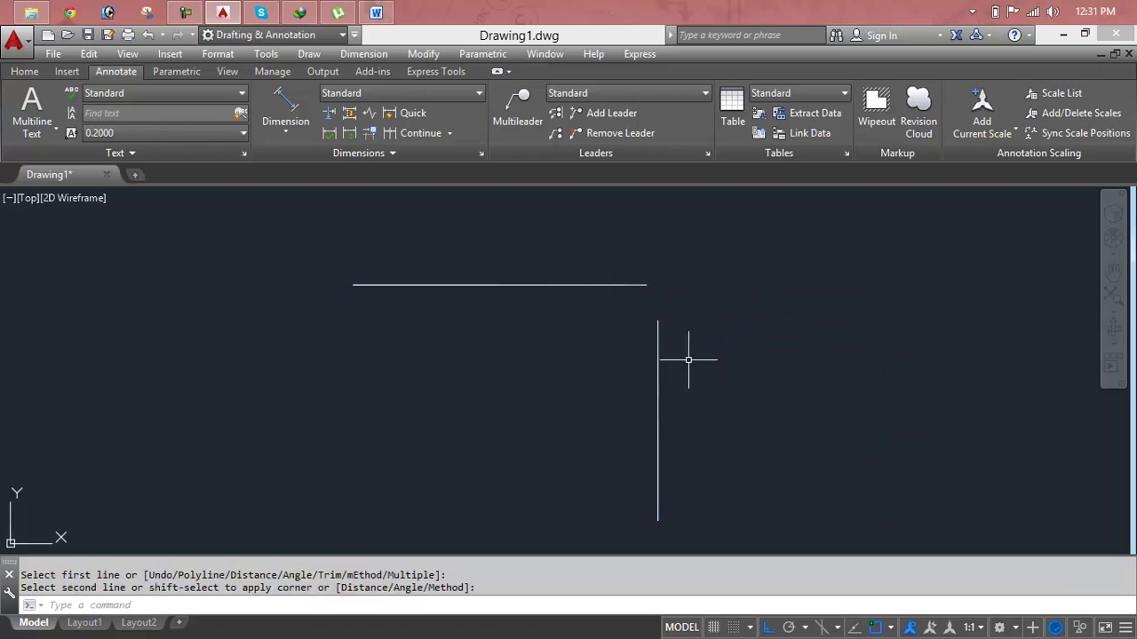
key("Escape")
key("Escape")
type("cha")
key("Return")
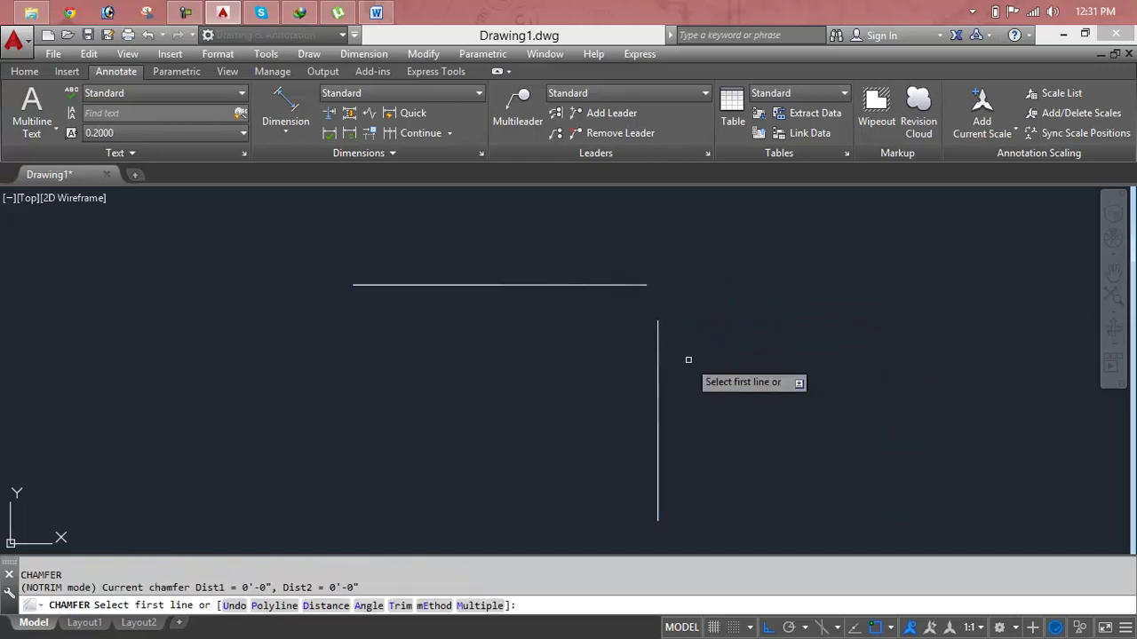
left_click(609, 285)
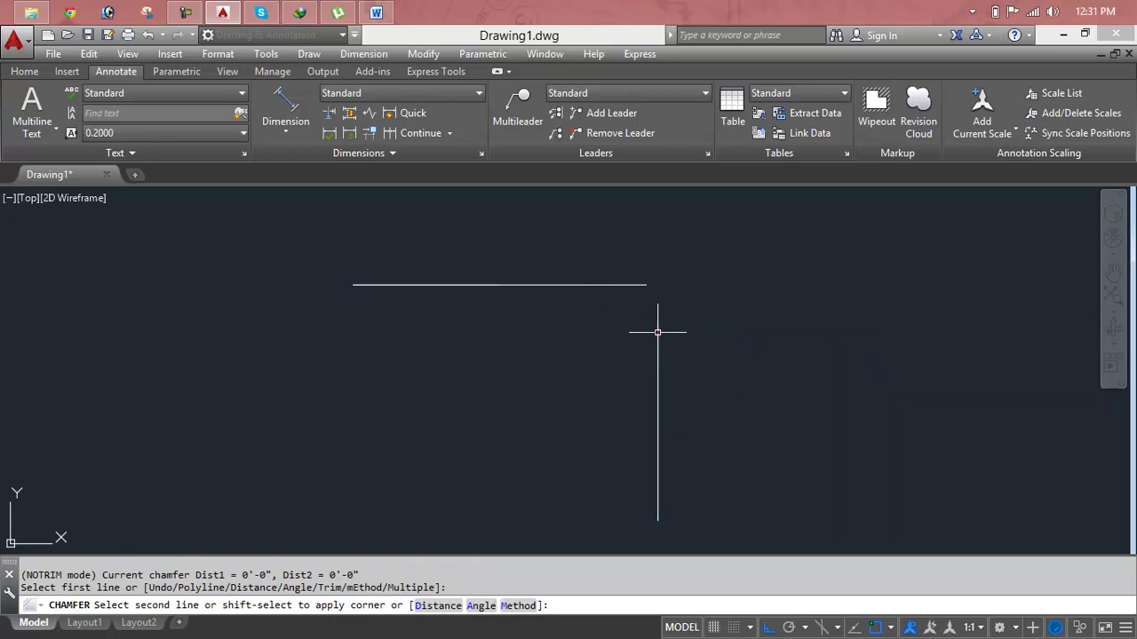
left_click(658, 333)
key("Escape")
key("Escape")
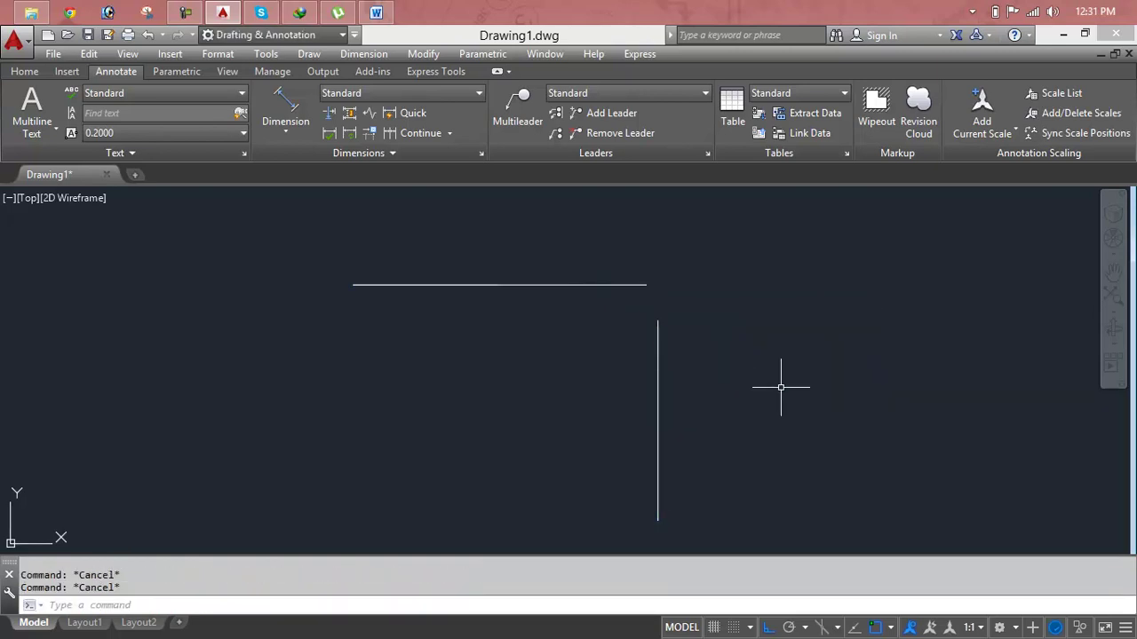
Switch the chamfer trim mode back to Trim.
left_click(780, 388)
type("cha")
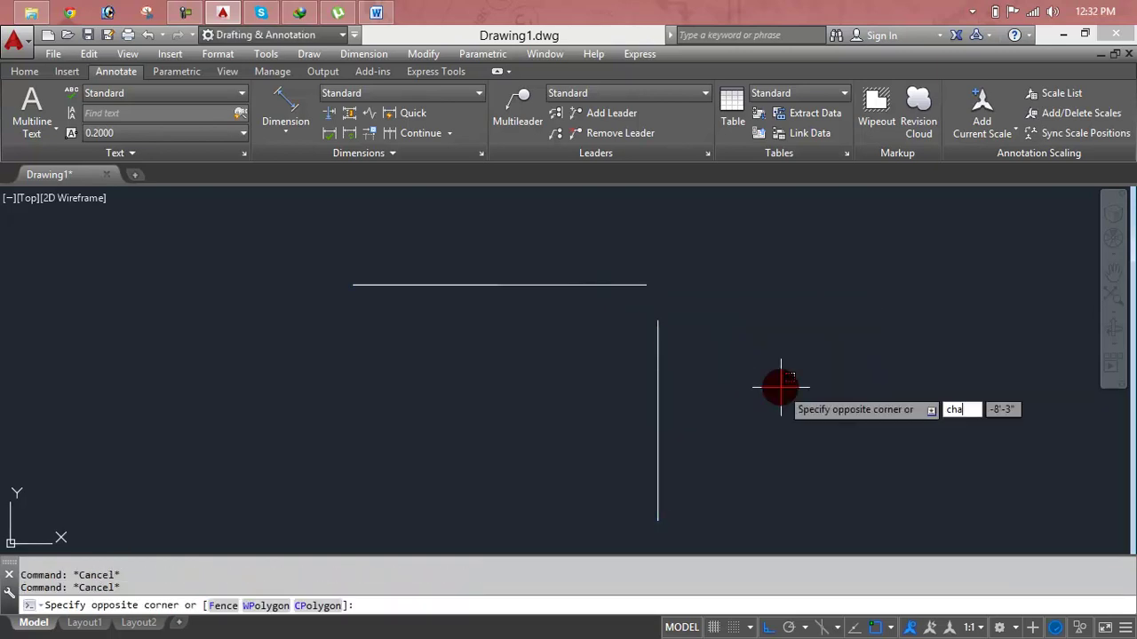
key("Return")
type("t")
key("Return")
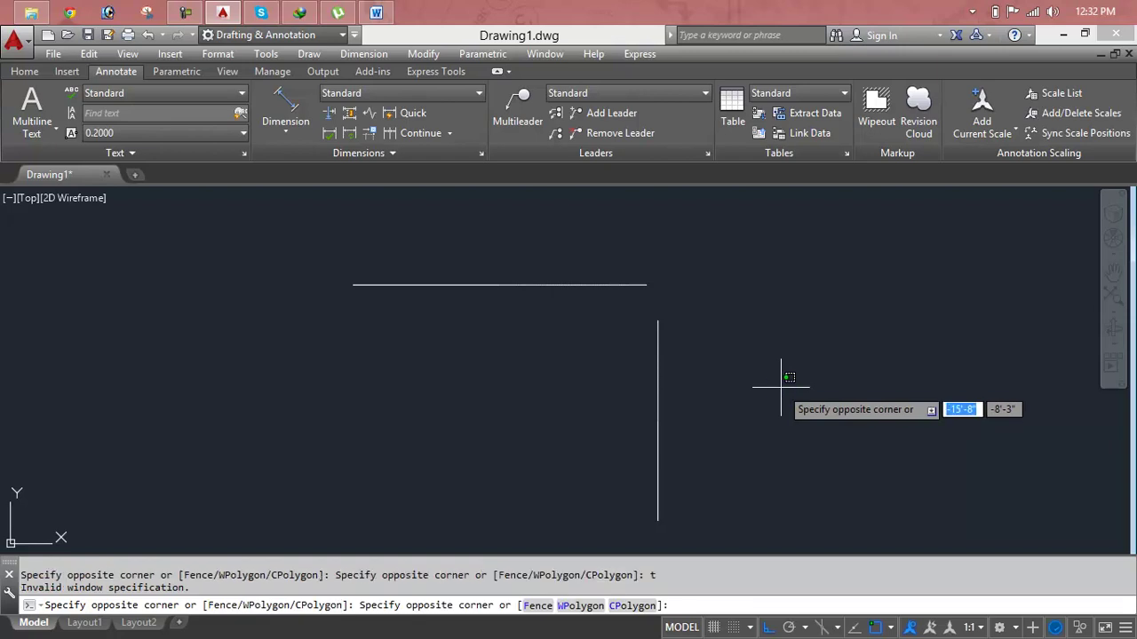
key("Escape")
key("Escape")
type("cha")
key("Return")
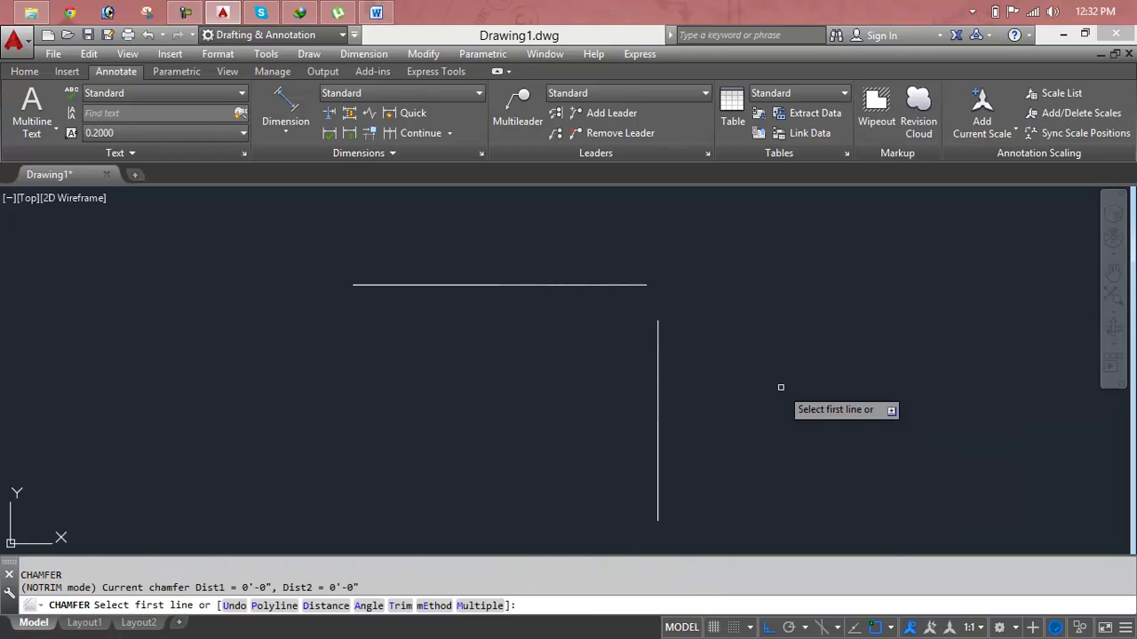
type("t")
key("Return")
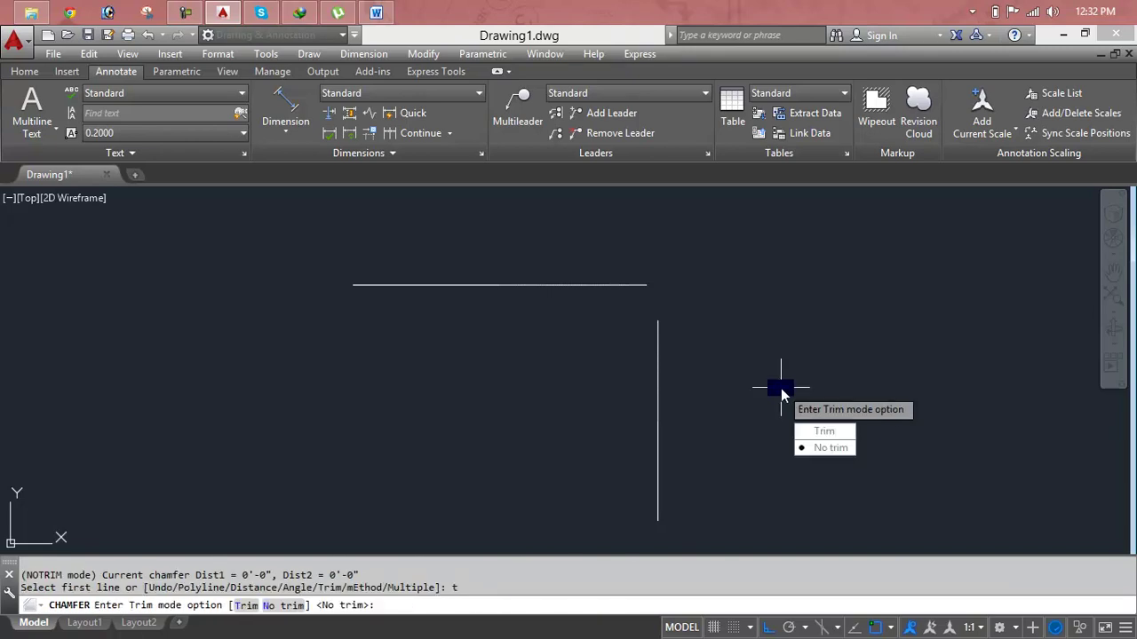
key("Return")
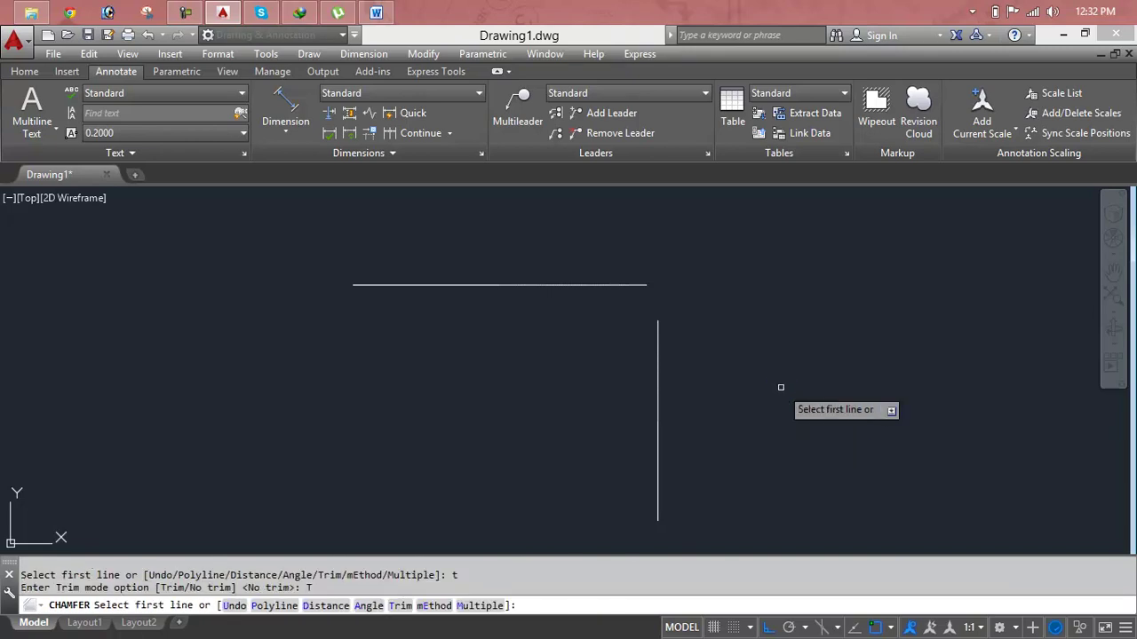
Join the horizontal and vertical lines into a sharp corner.
left_click(553, 284)
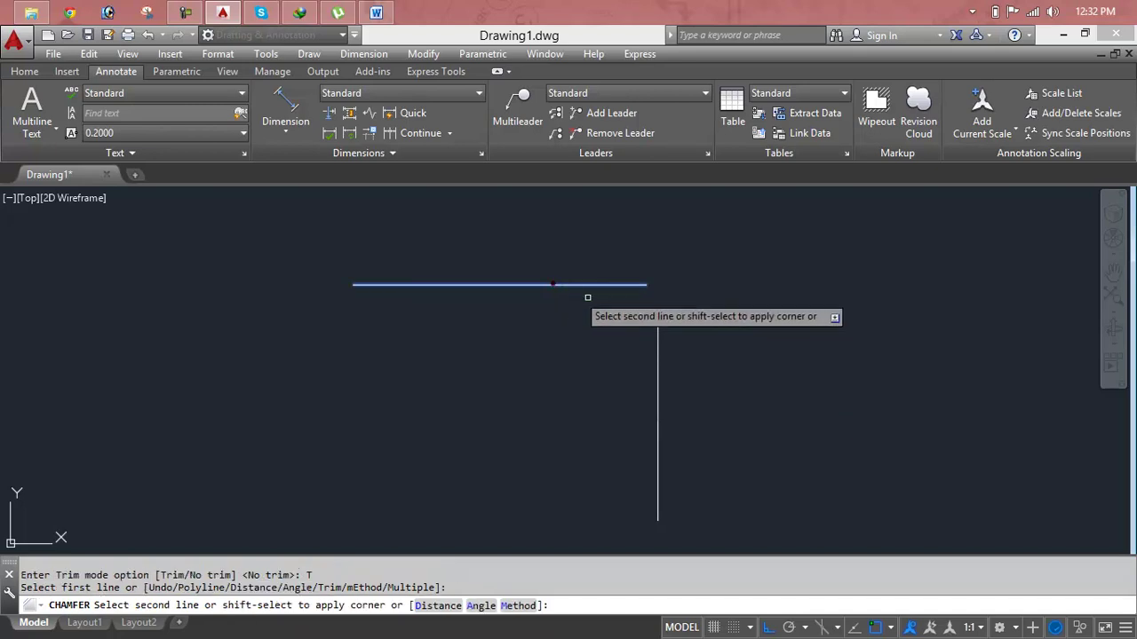
left_click(657, 355)
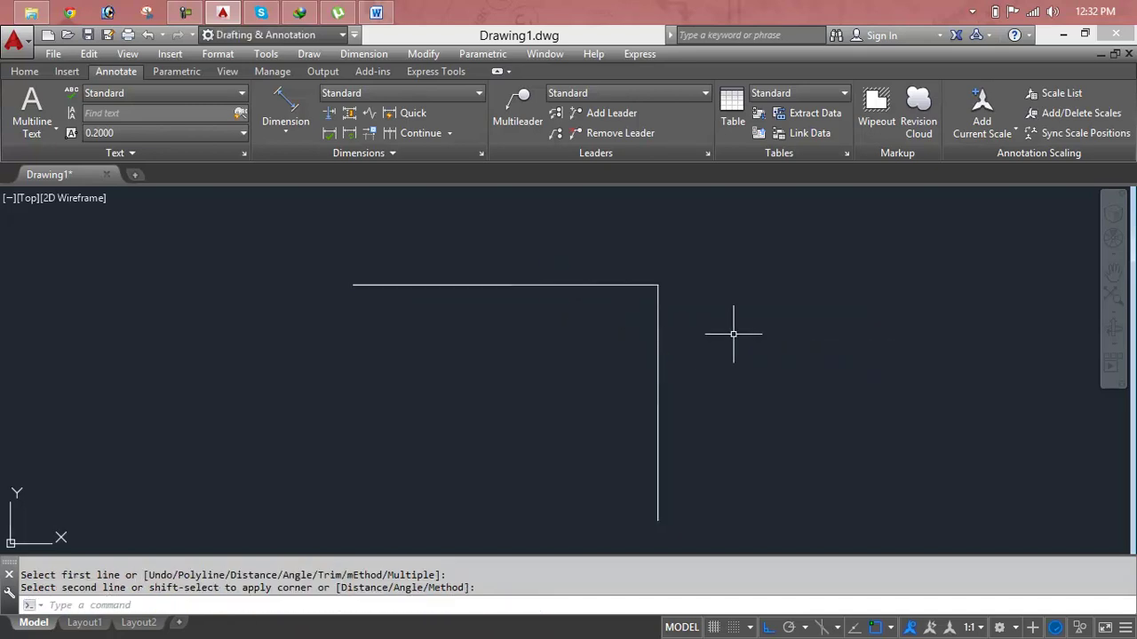
key("Escape")
key("Escape")
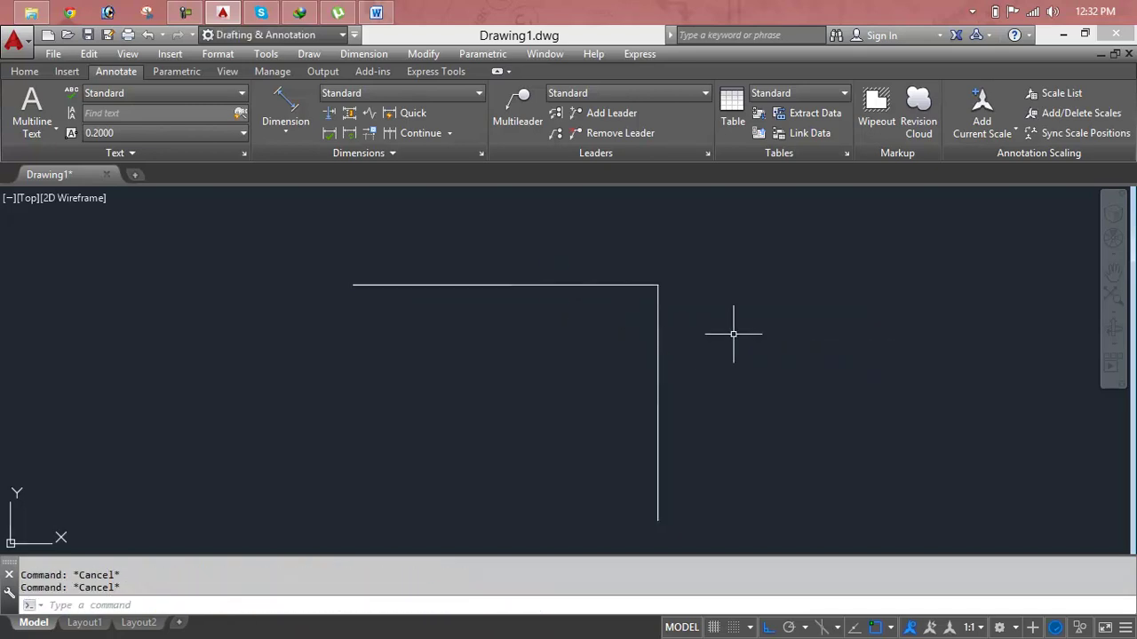
type("cha")
key("Return")
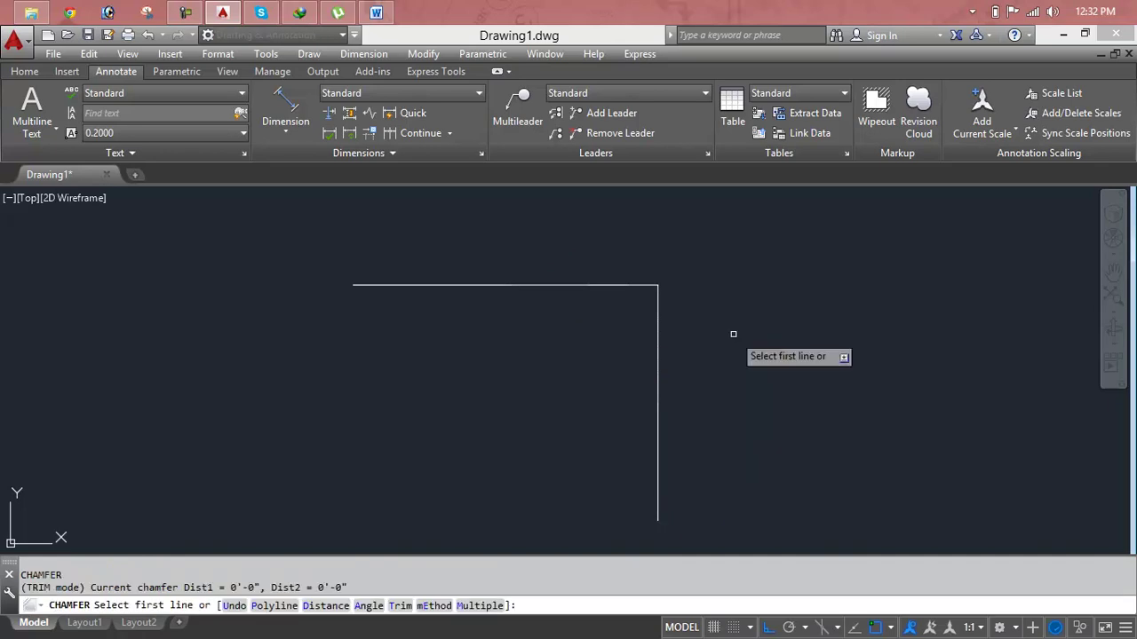
Set the chamfer method to Angle and undo the sharp-corner join.
type("e")
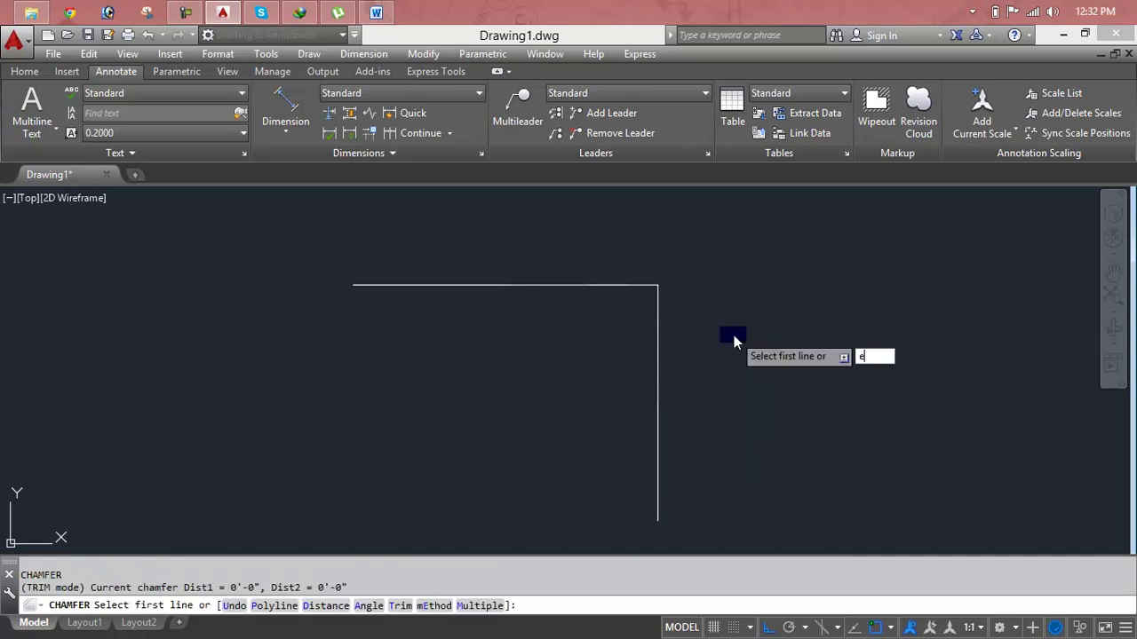
key("Return")
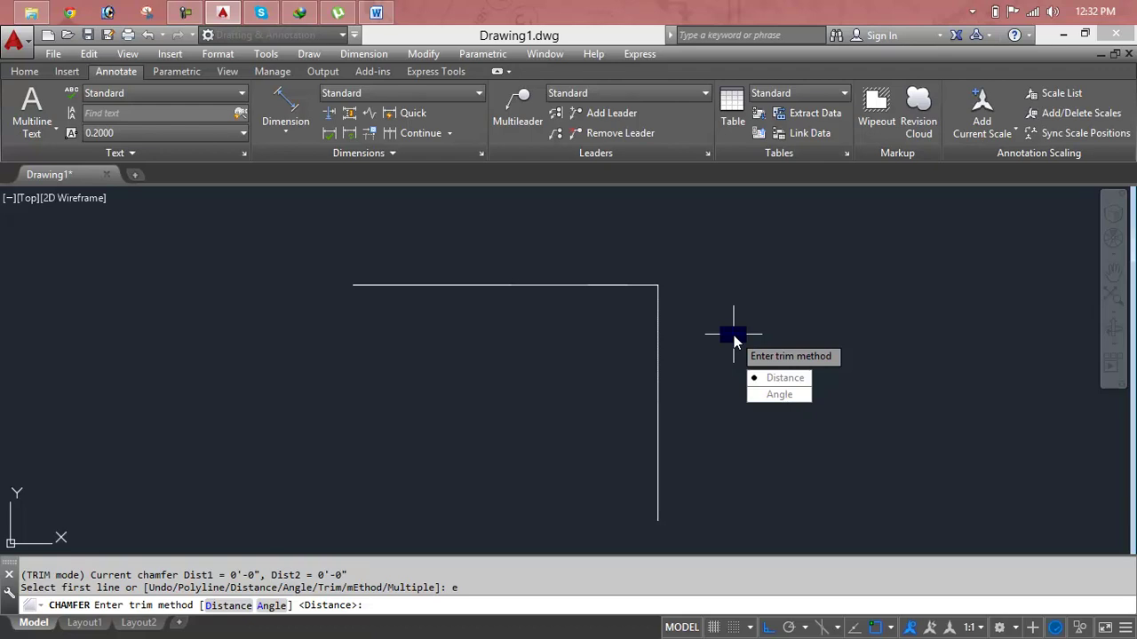
key("Down")
key("Return")
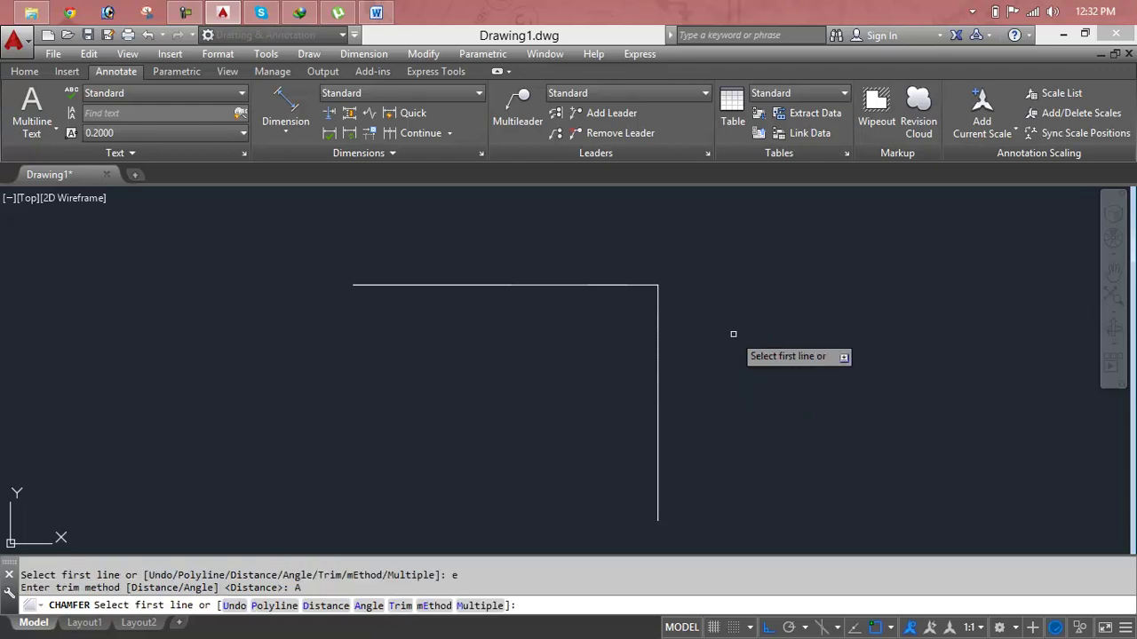
key("Escape")
key("Escape")
key("ctrl+z")
key("Escape")
key("Escape")
Start a new angle-method chamfer with a 1' length and 60° angle.
type("cha")
key("Return")
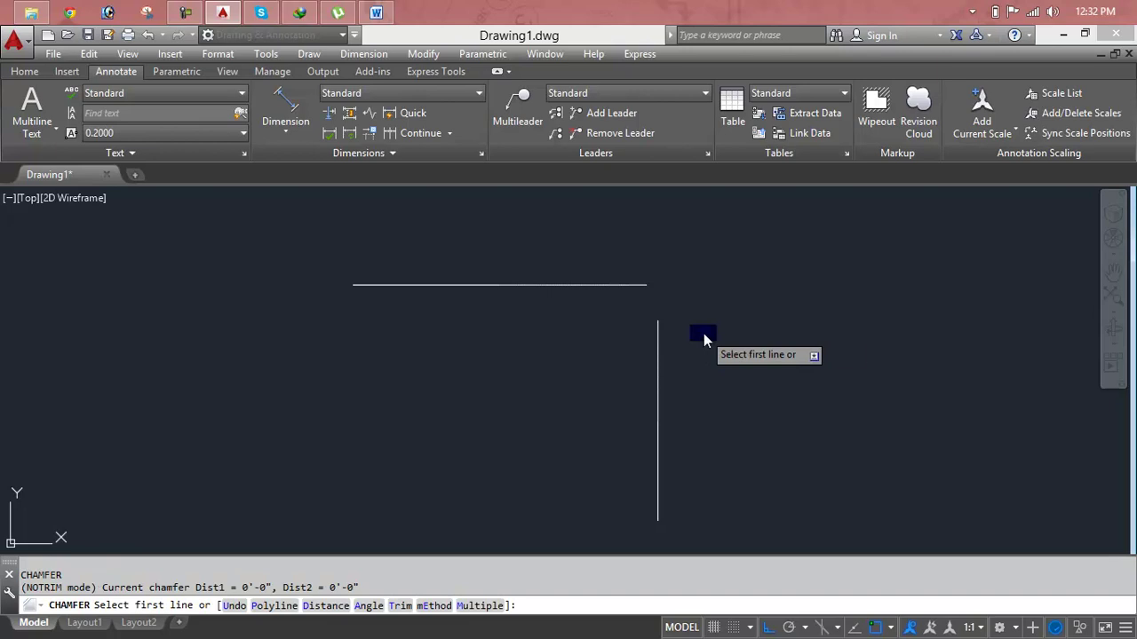
type("a")
key("Return")
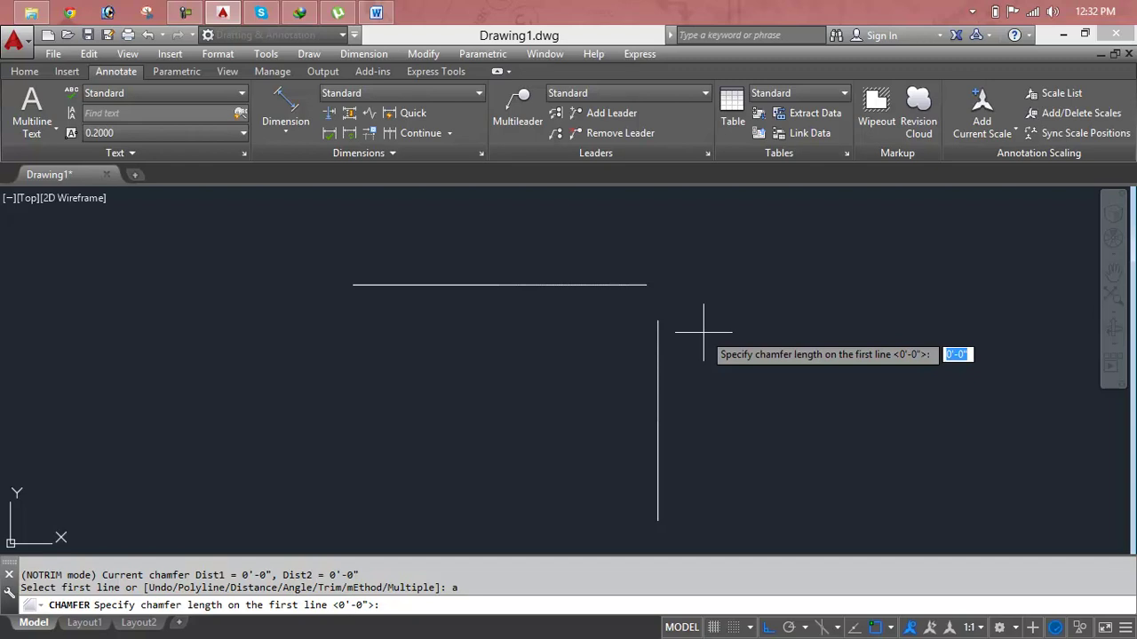
type("1'")
key("Return")
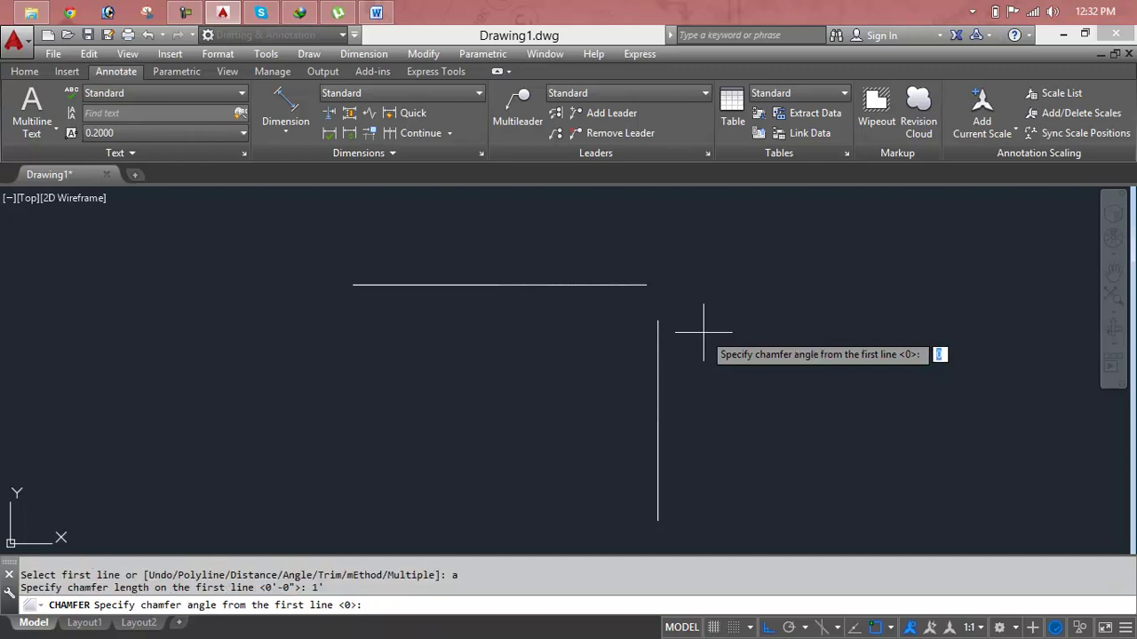
type("60")
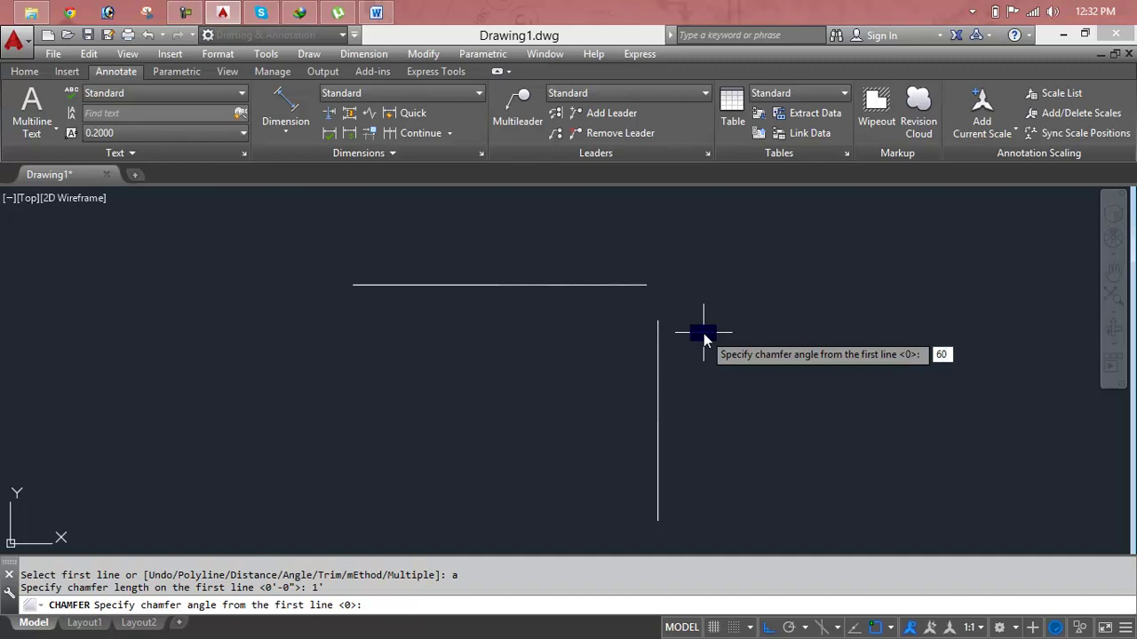
key("Return")
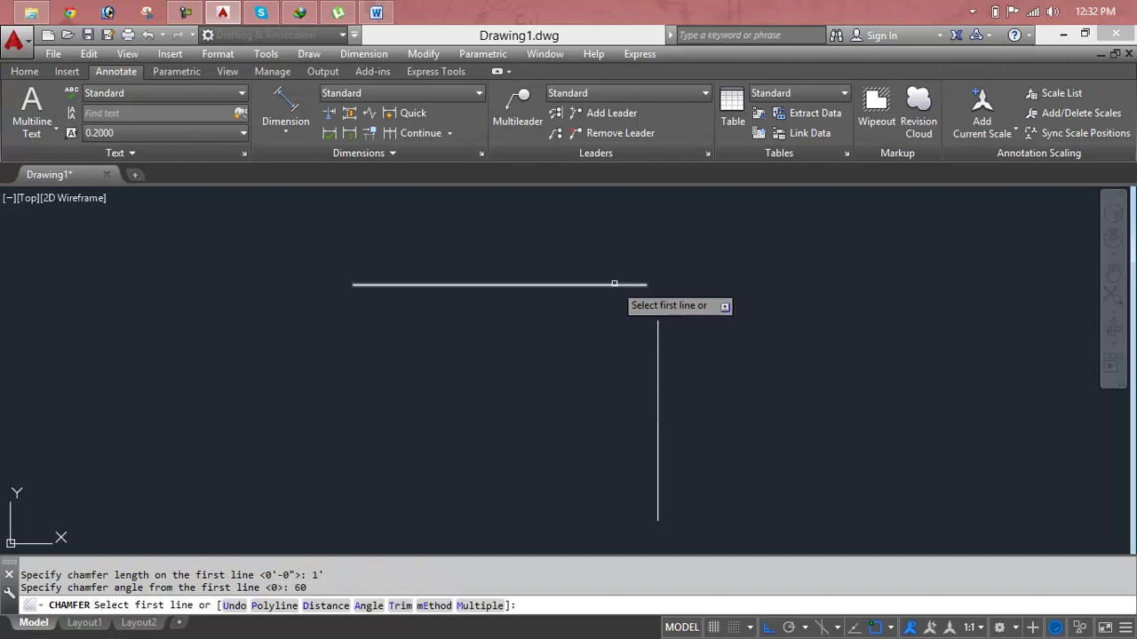
Bevel the horizontal-vertical corner with the 1', 60° chamfer and zoom in to inspect it.
left_click(614, 284)
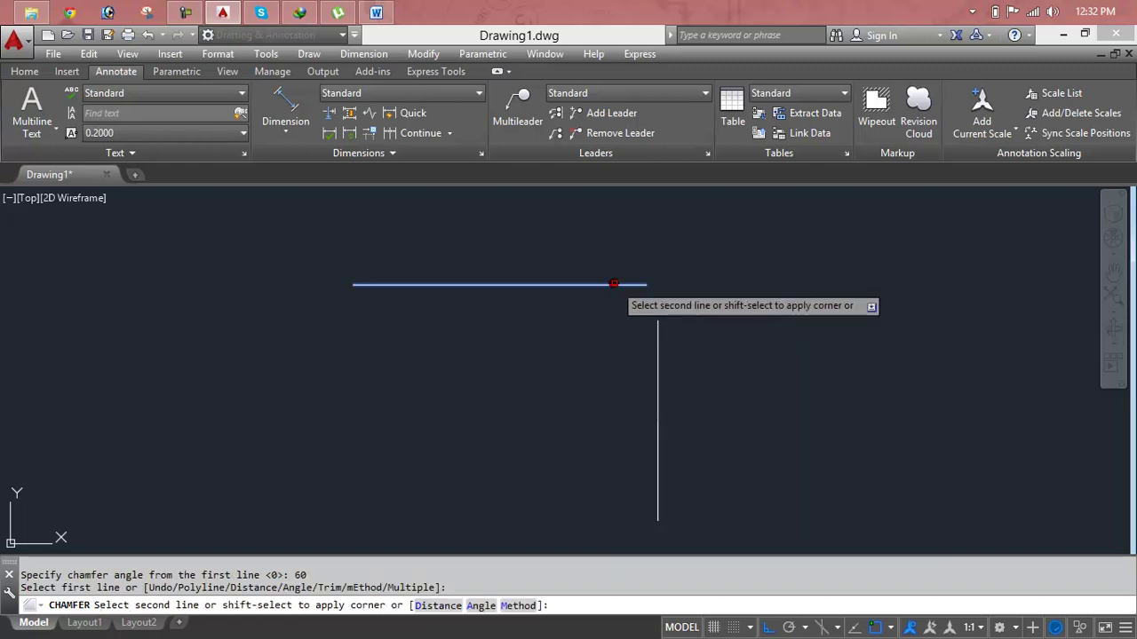
left_click(659, 341)
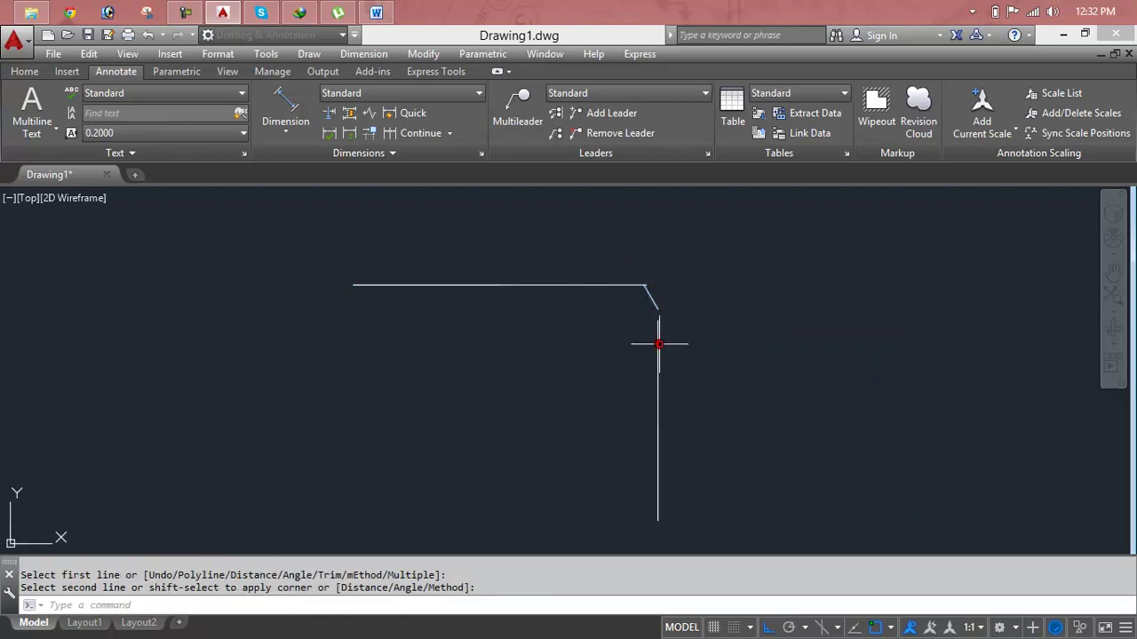
scroll(654, 298, "up", 5)
scroll(654, 306, "up", 3)
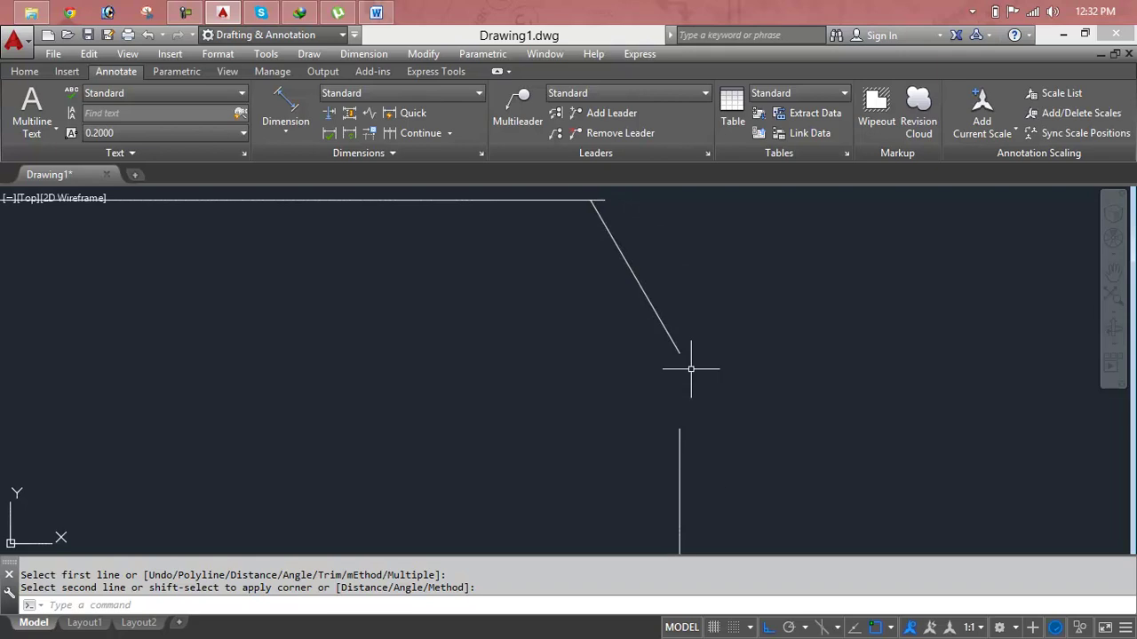
scroll(672, 390, "down", 5)
scroll(675, 382, "down", 2)
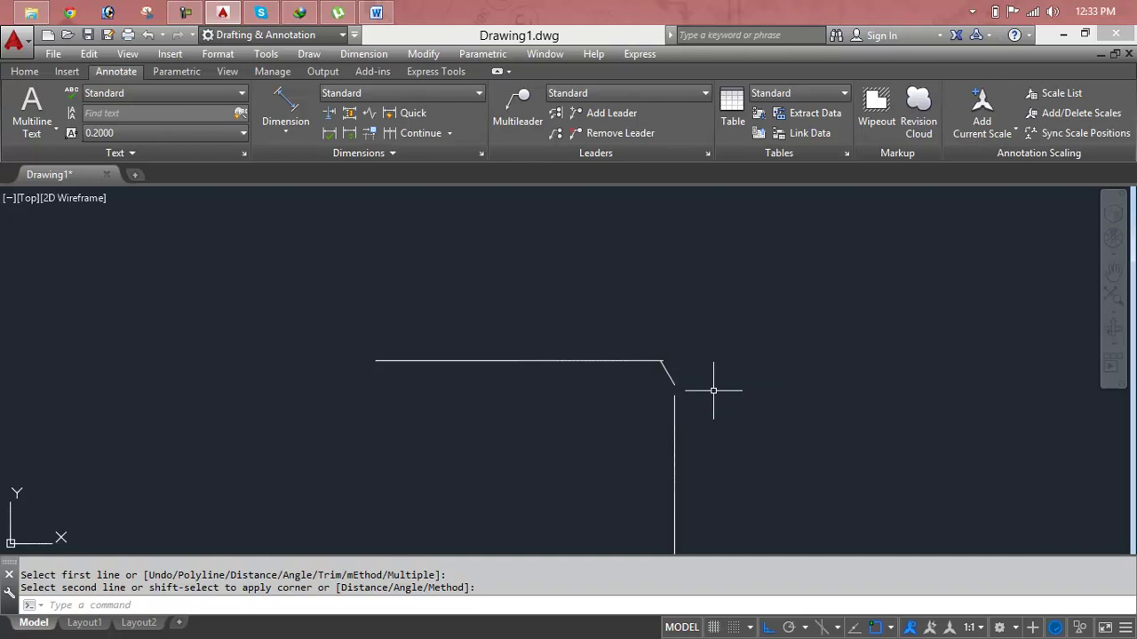
scroll(614, 374, "up", 4)
scroll(634, 367, "up", 5)
scroll(703, 357, "up", 2)
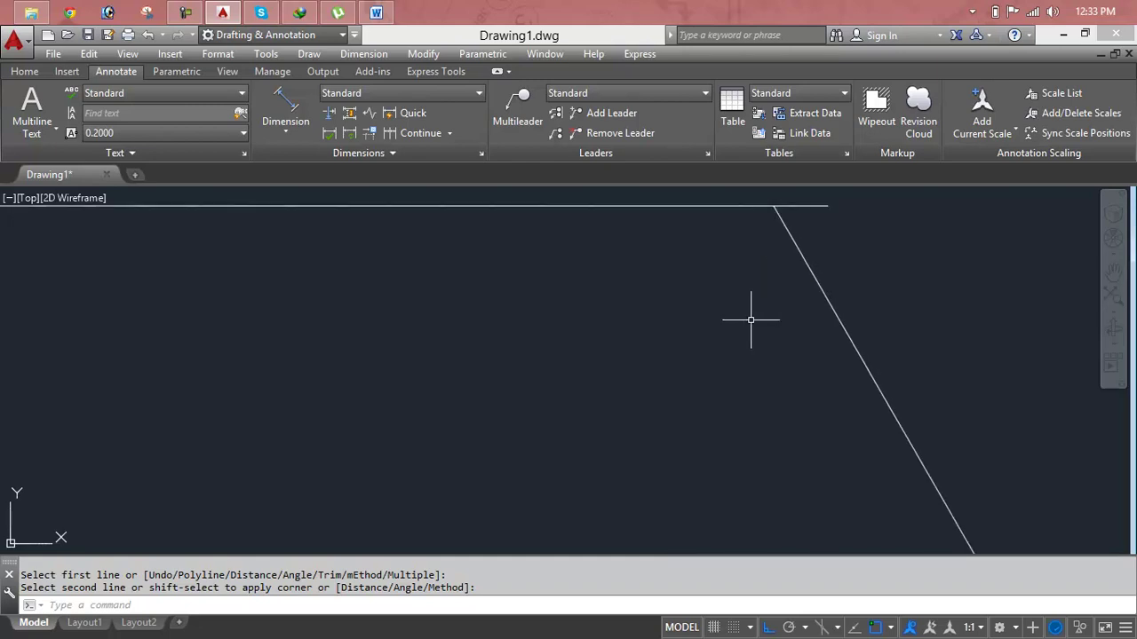
key("Escape")
key("Escape")
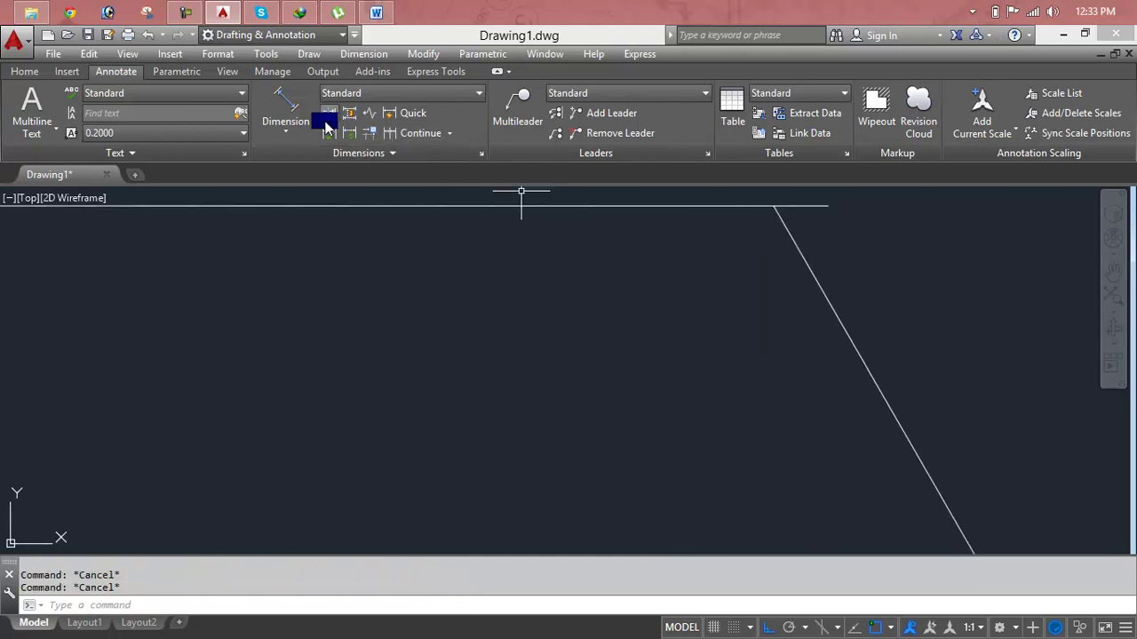
left_click(309, 132)
left_click(316, 224)
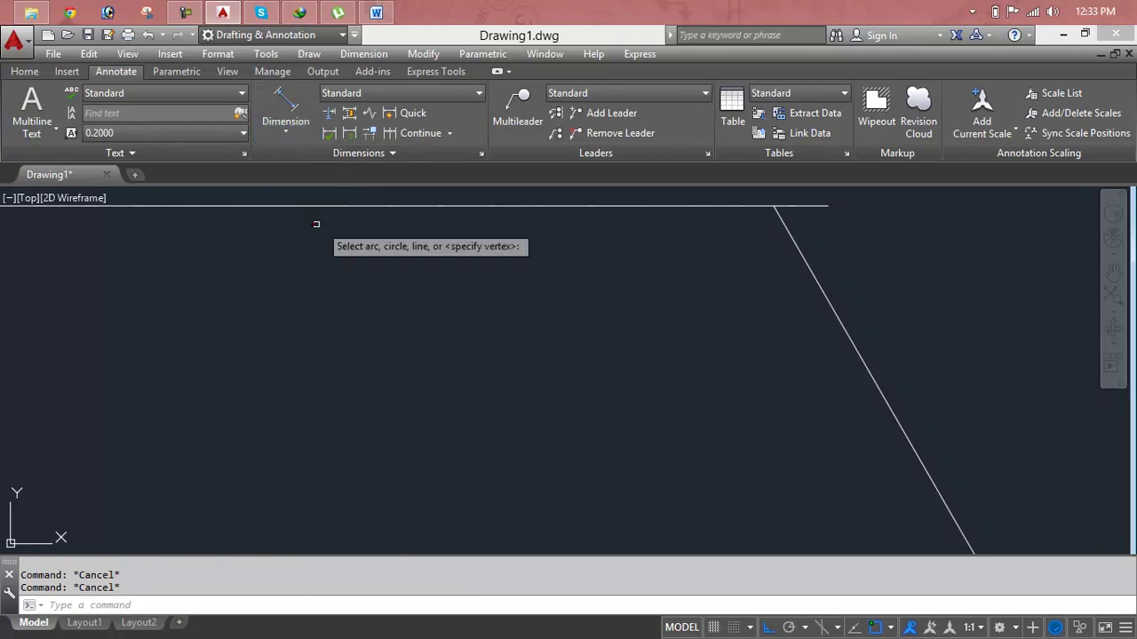
left_click(736, 205)
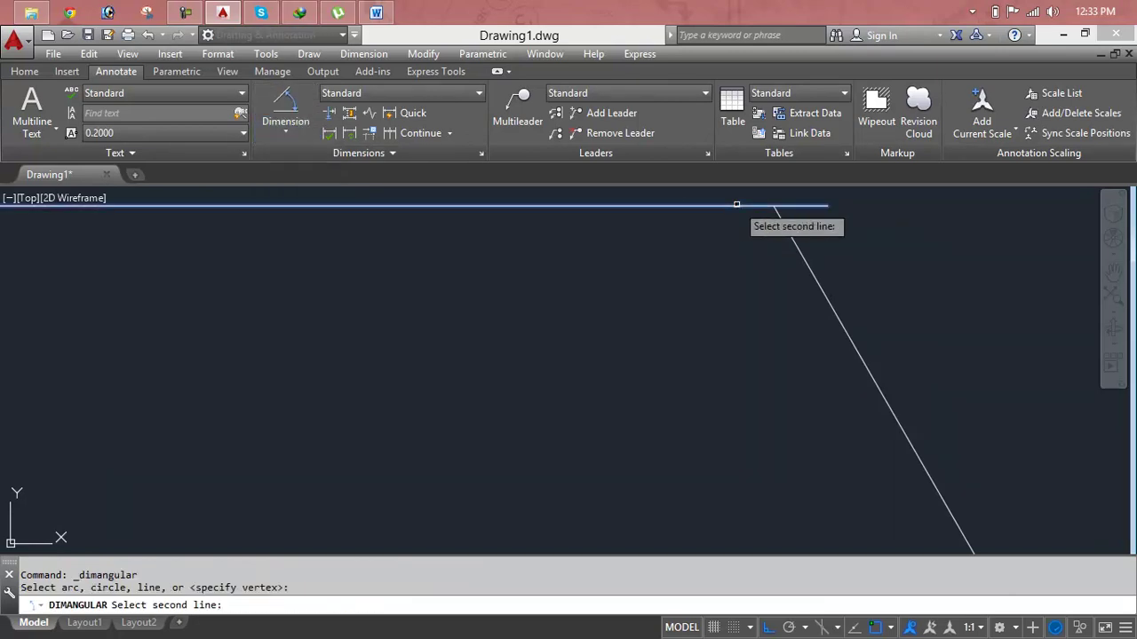
left_click(793, 246)
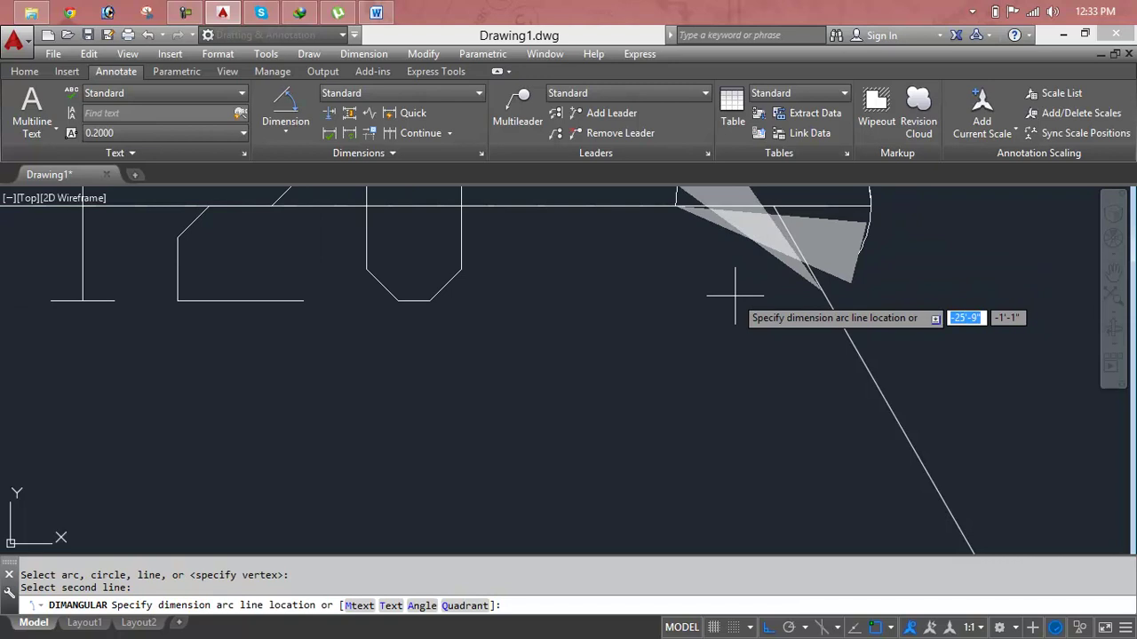
key("Escape")
key("Escape")
key("Escape")
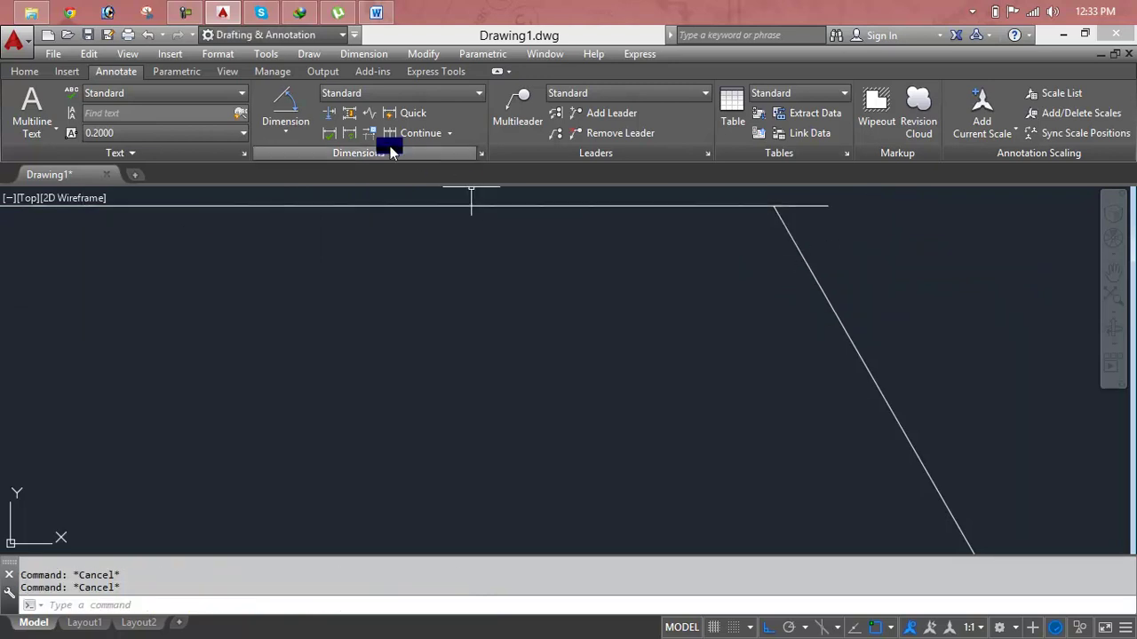
left_click(293, 122)
left_click(293, 112)
left_click(298, 111)
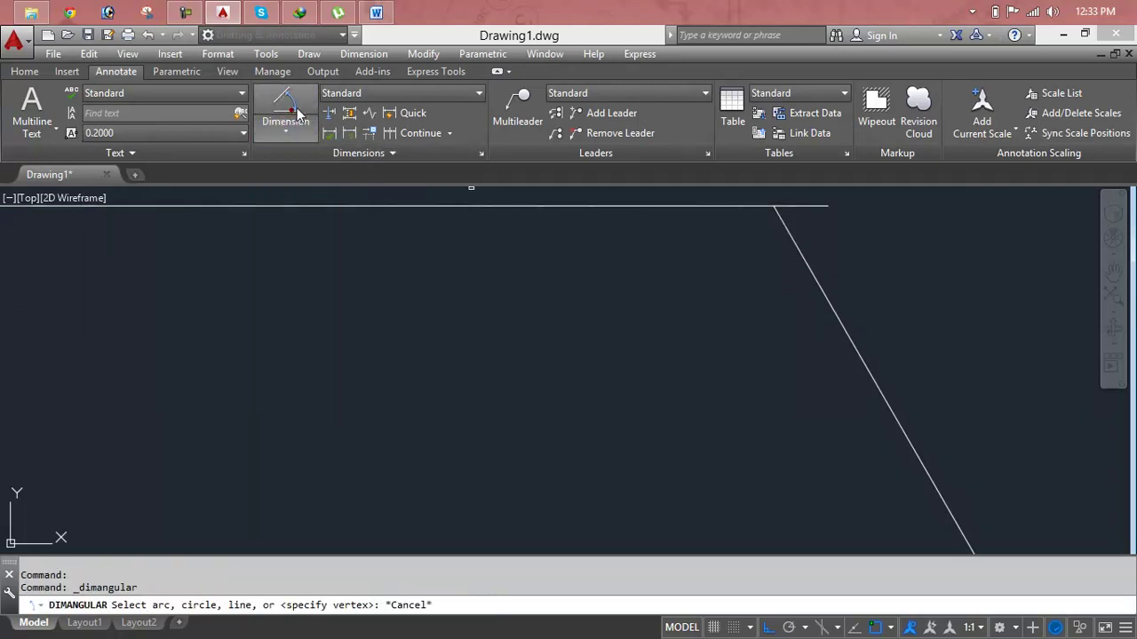
left_click(813, 207)
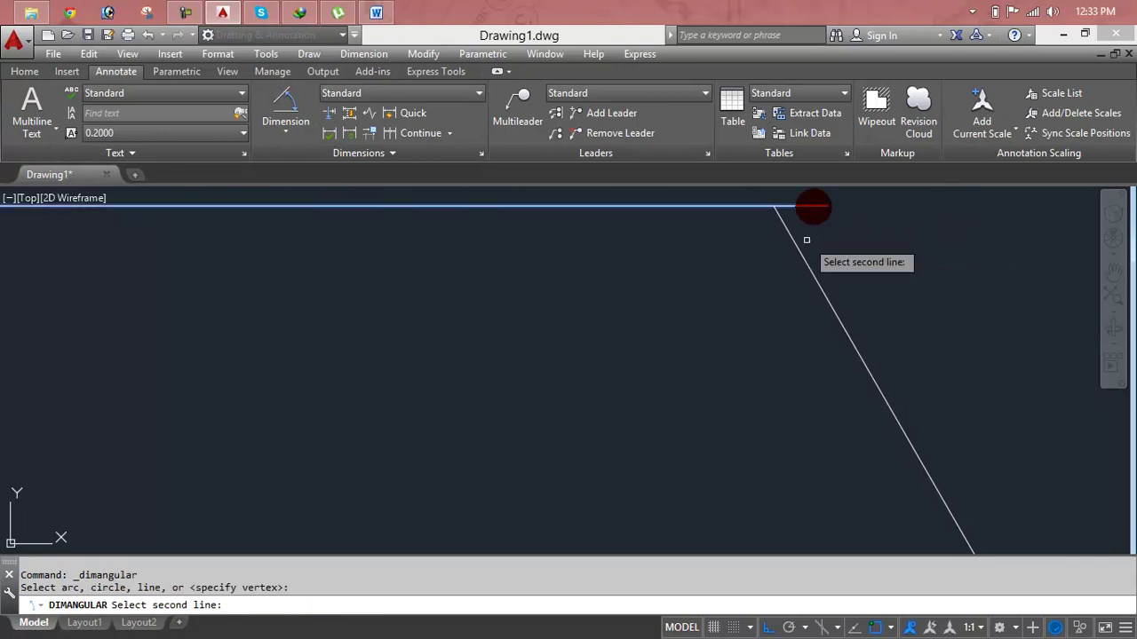
left_click(805, 255)
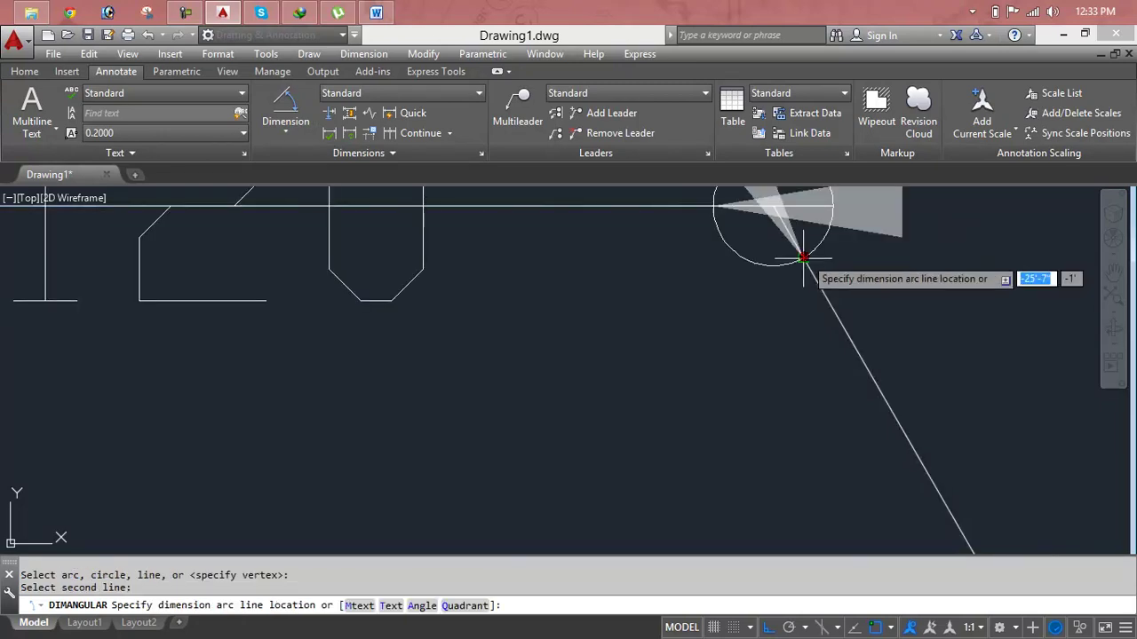
scroll(831, 256, "down", 3)
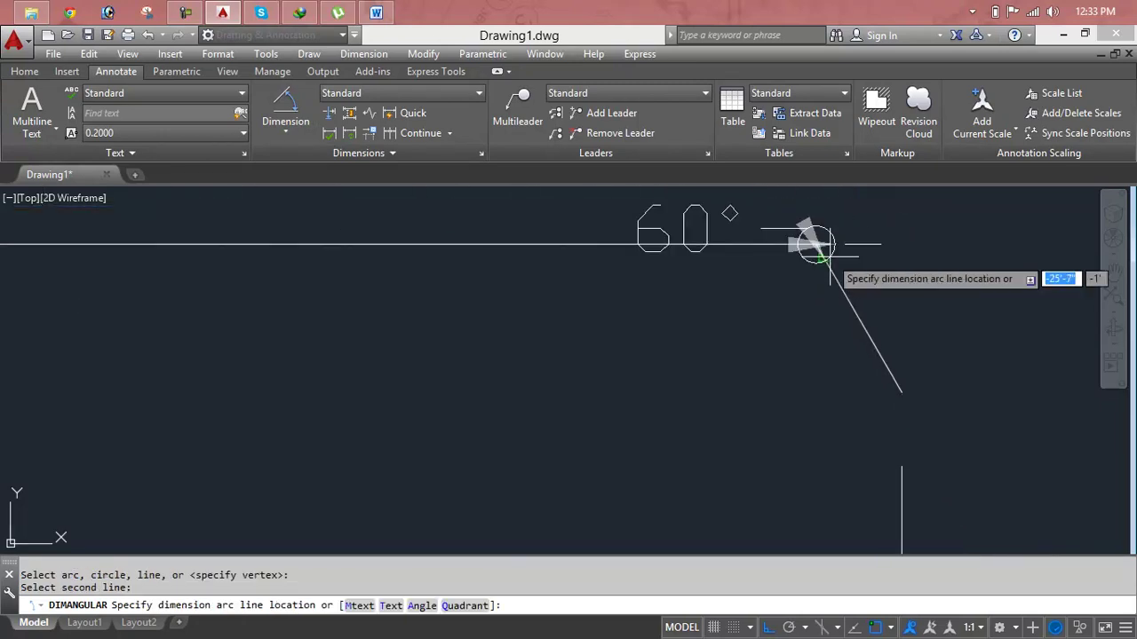
left_click(851, 258)
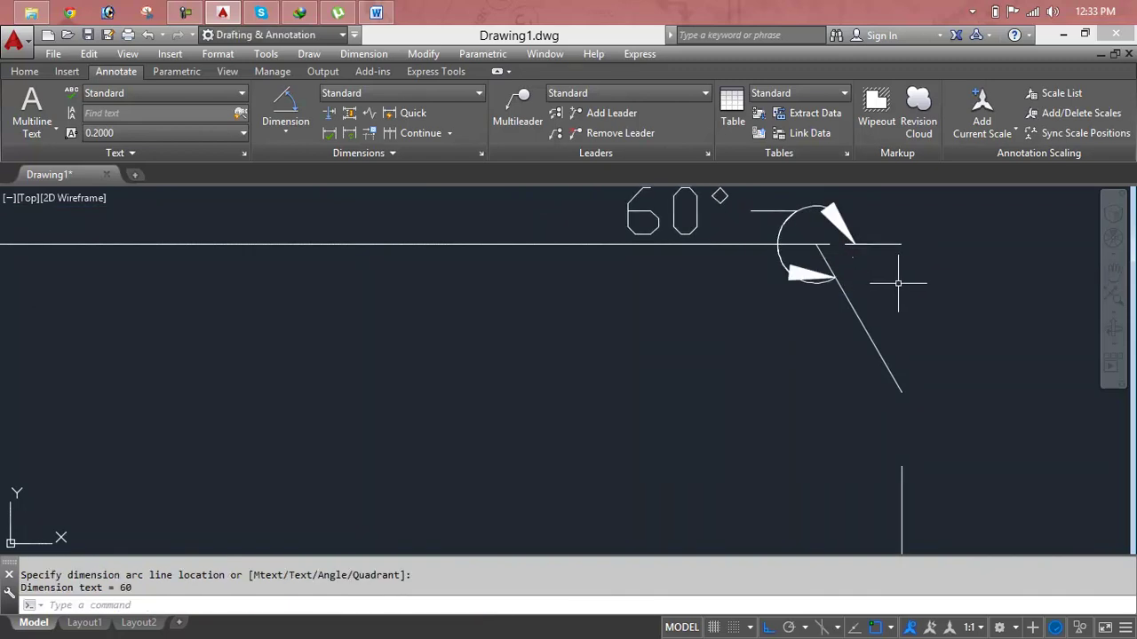
key("Escape")
key("Escape")
left_click(798, 271)
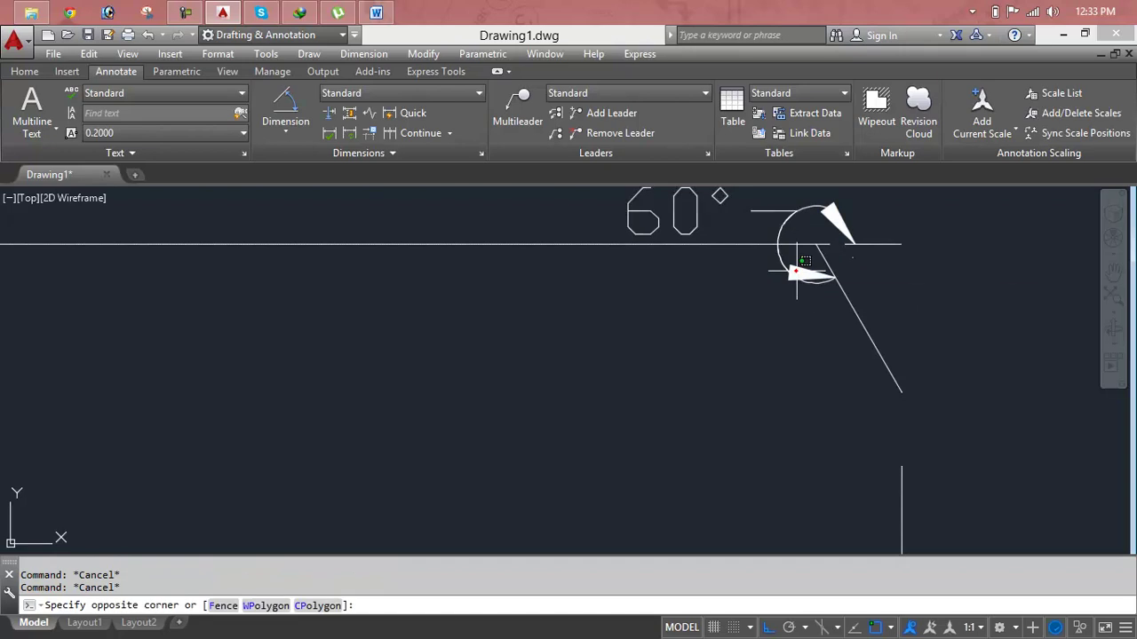
key("Escape")
key("ctrl+z")
key("ctrl+z")
key("ctrl+z")
key("ctrl+z")
key("Escape")
key("Escape")
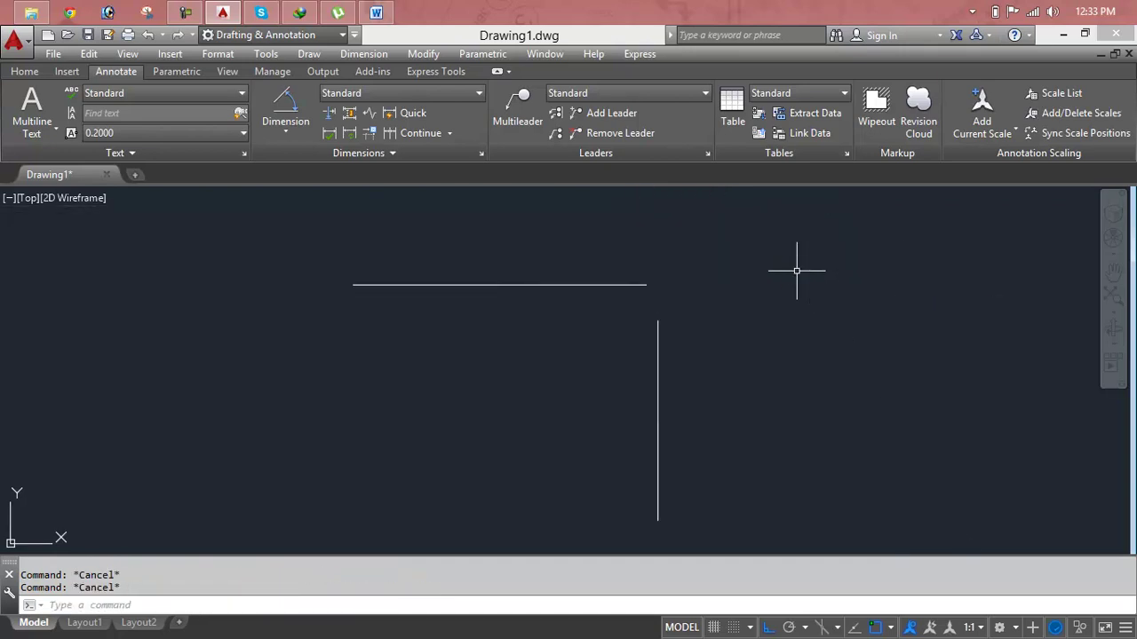
Erase both corner lines with a selection window, leaving Drawing1 empty.
left_click(796, 271)
left_click(535, 347)
key("Delete")
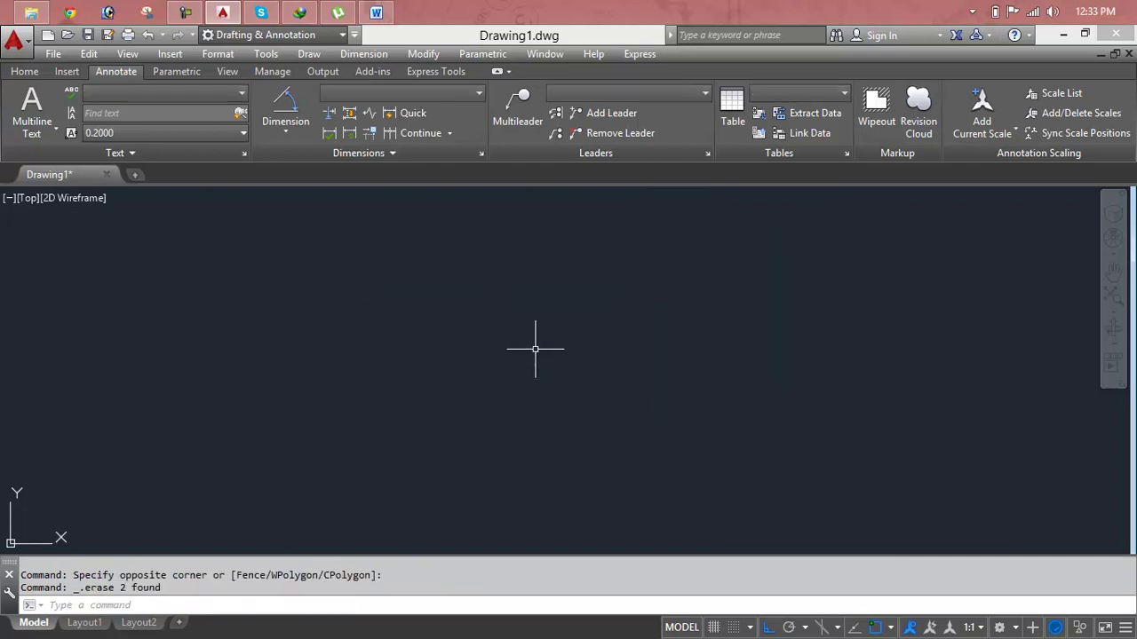
key("Escape")
key("Escape")
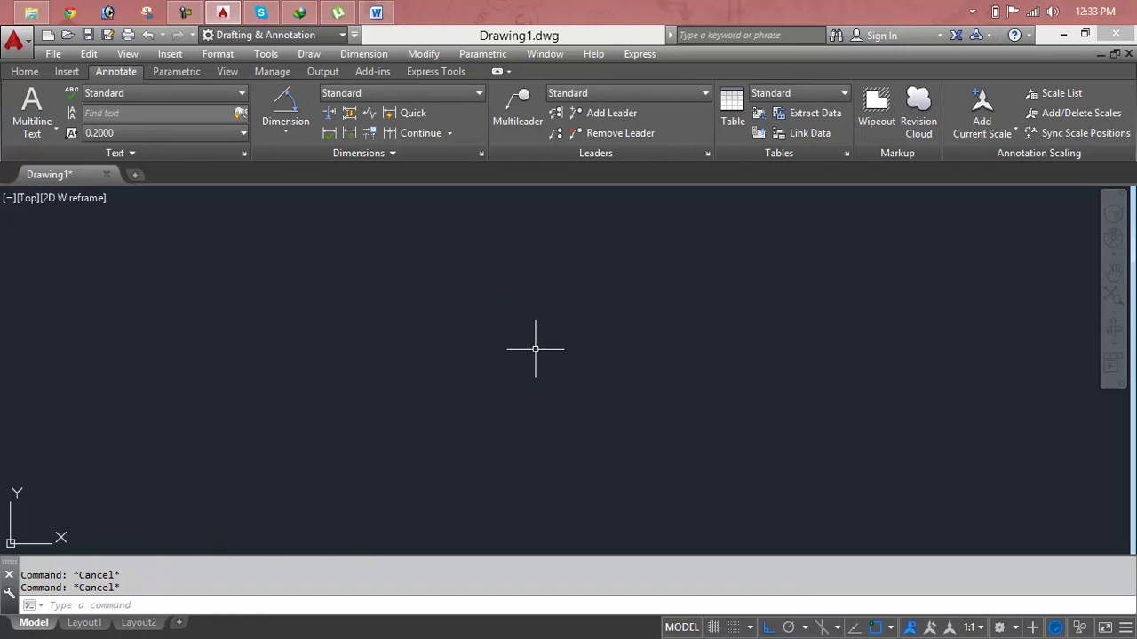